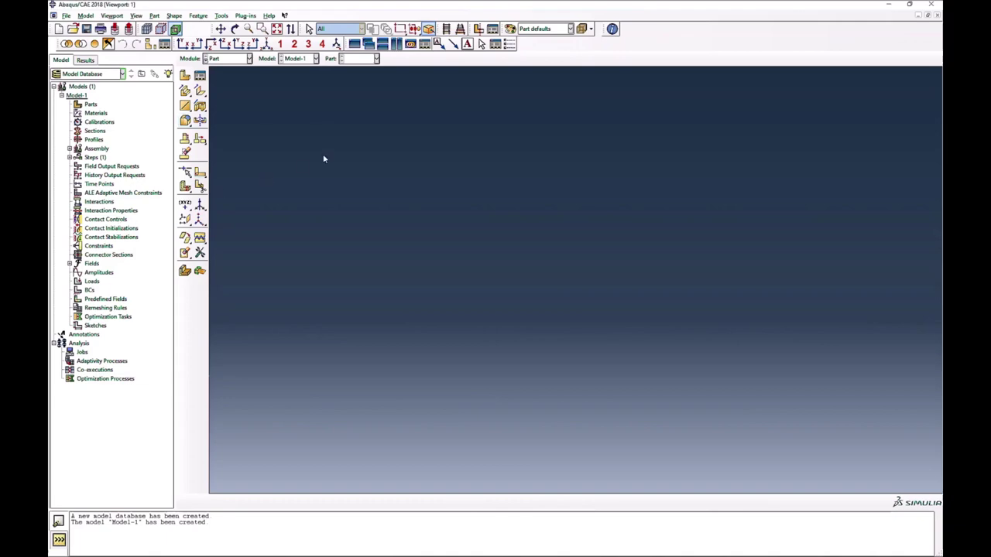
Step: Create a 3D deformable solid part by sketching a square from 0,0 to 1,1 and extruding it into a cube
click(185, 75)
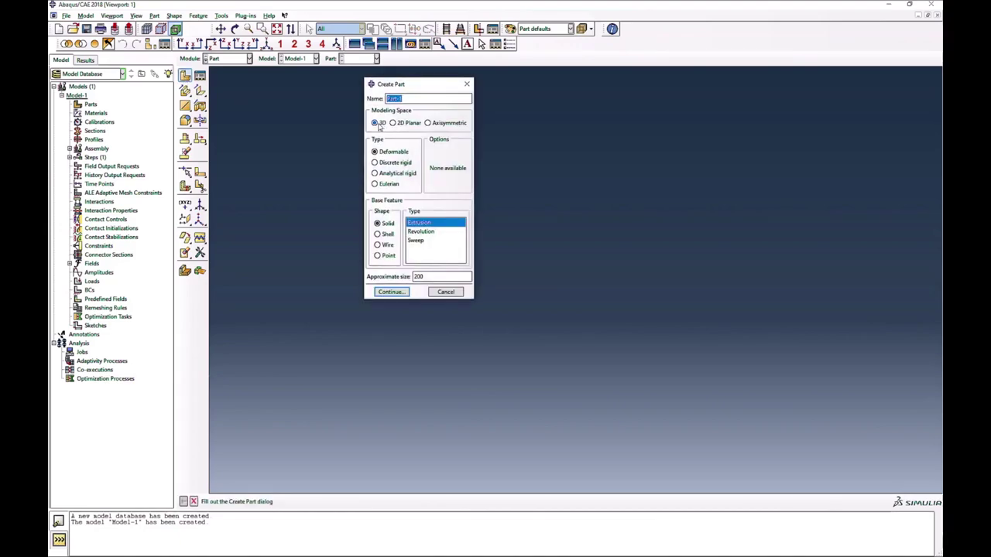
click(391, 292)
click(200, 90)
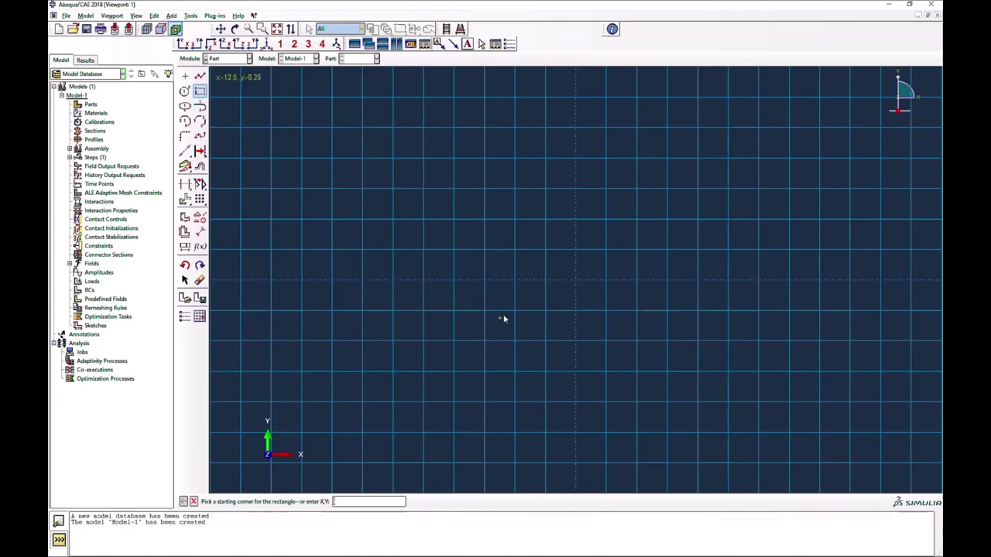
text(0)
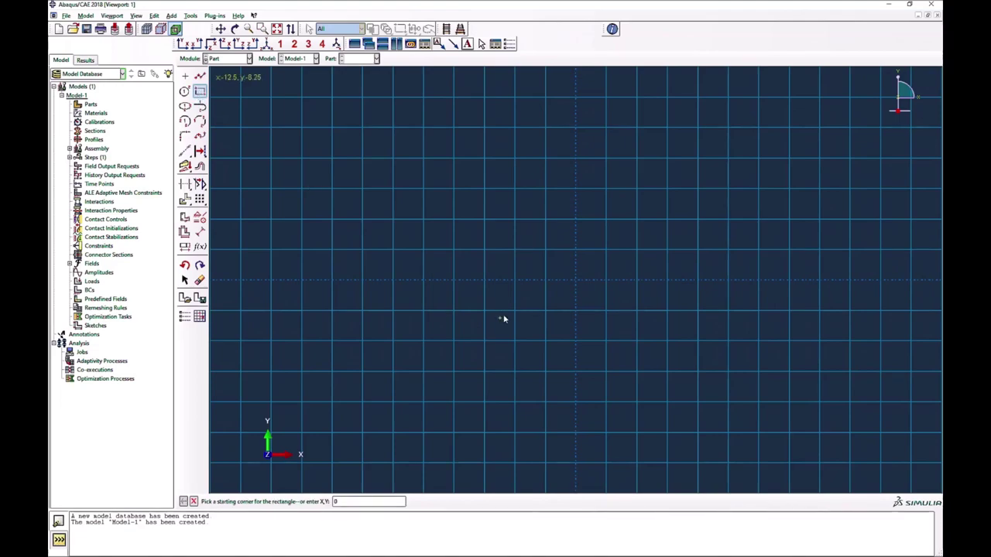
key(Return)
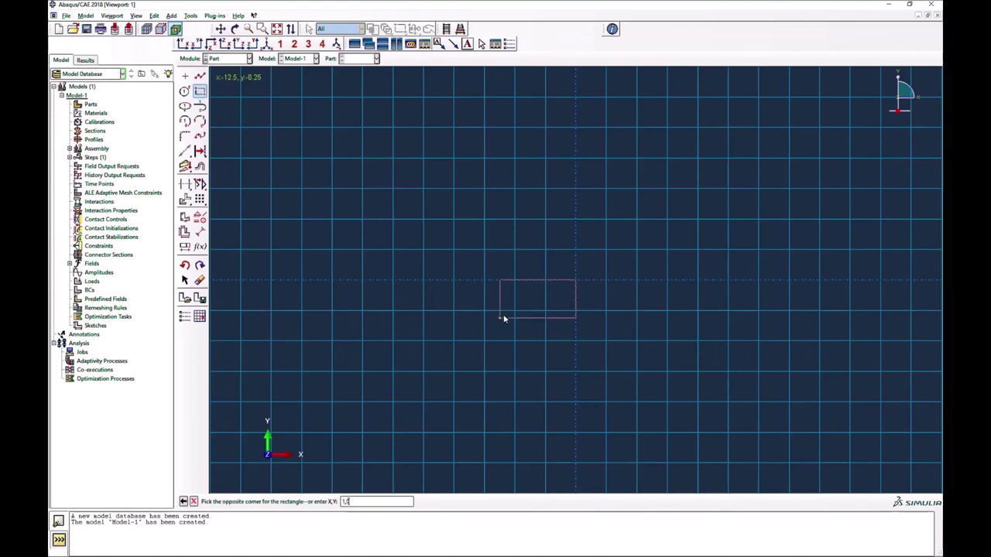
key(BackSpace)
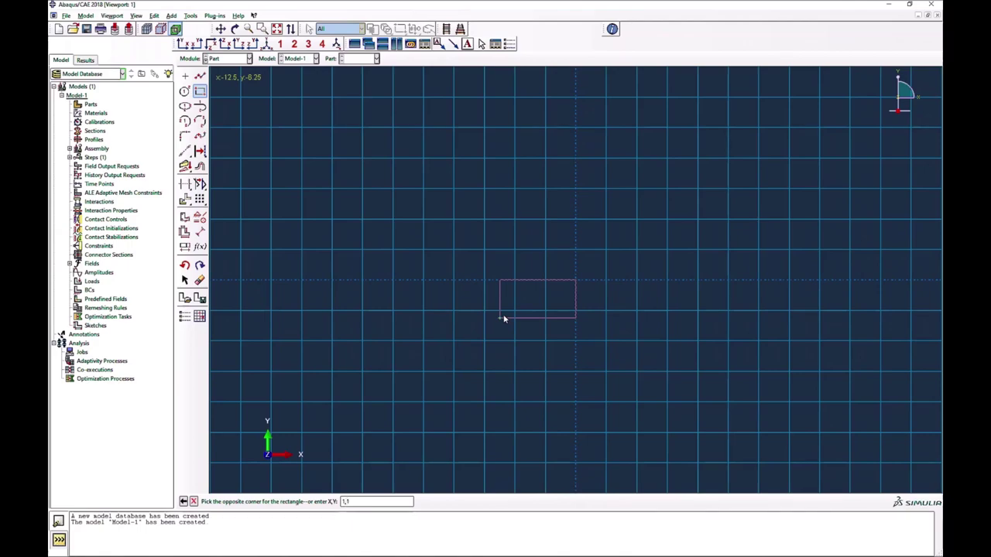
text(1)
key(Return)
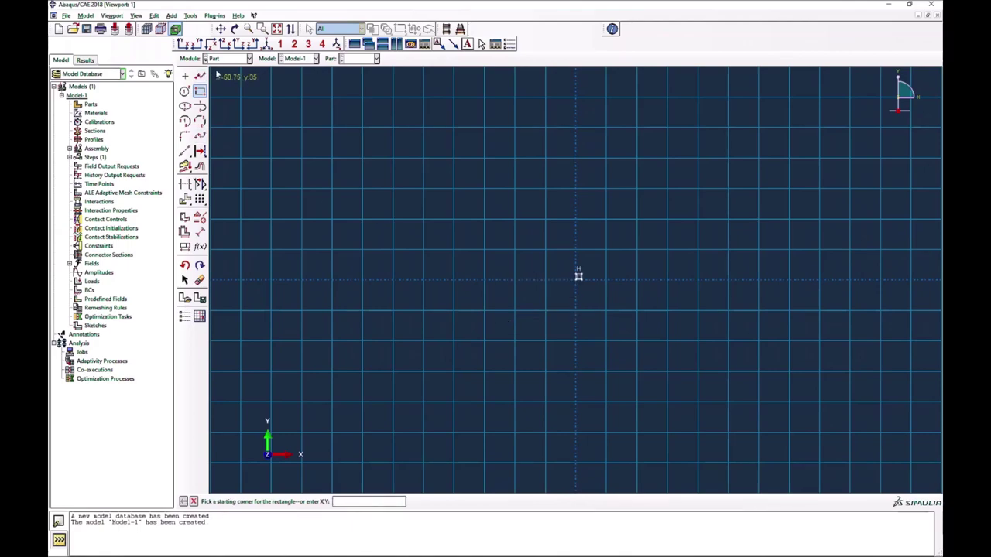
click(200, 91)
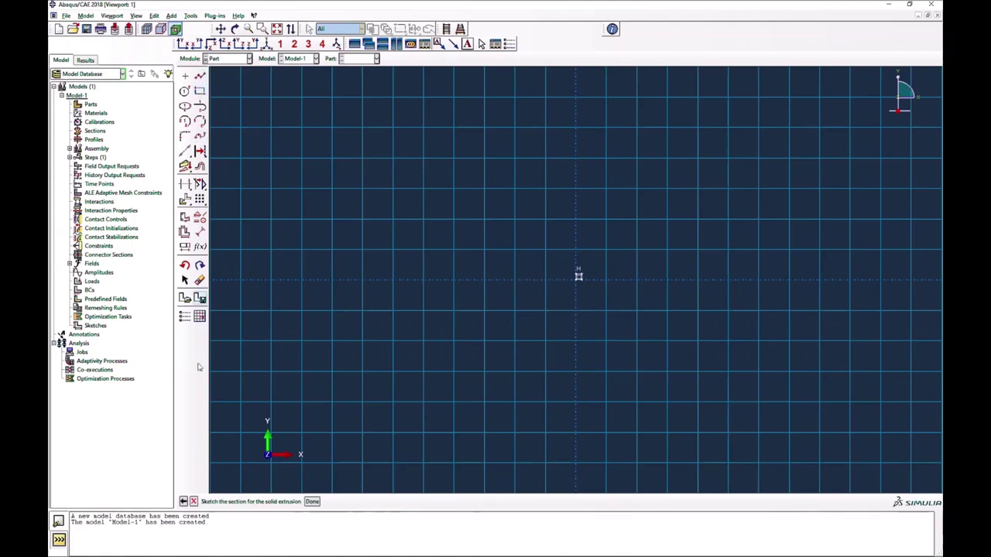
click(312, 502)
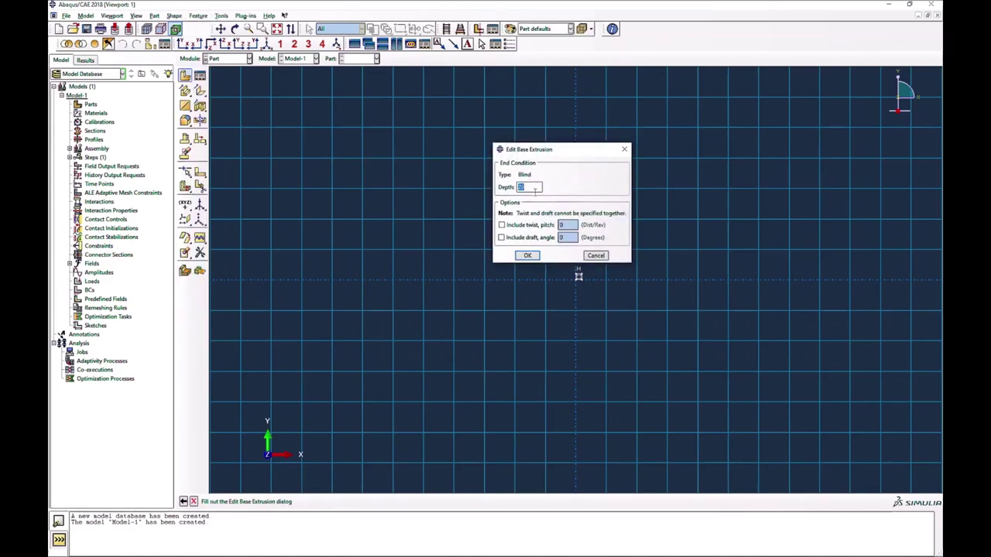
key(Return)
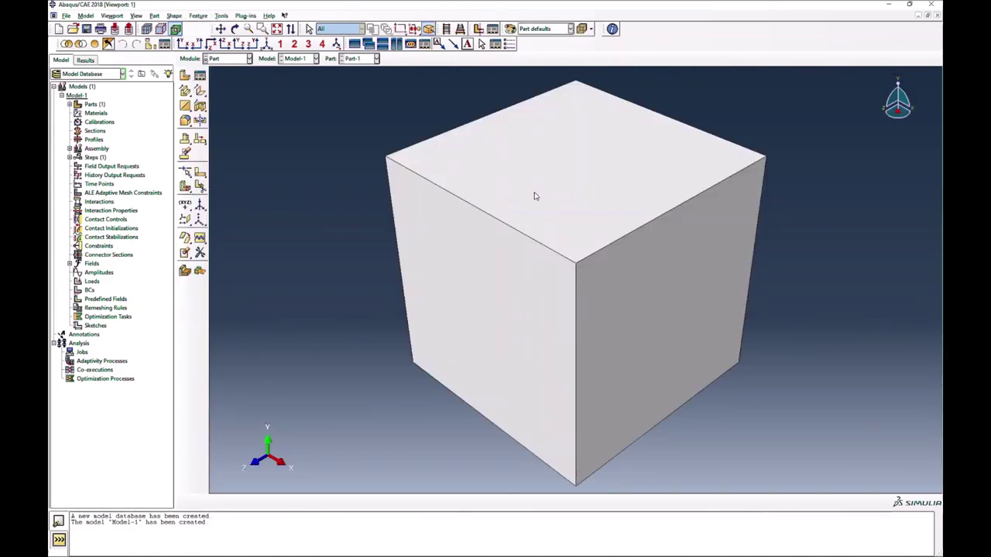
Step: Create a material in the Property module with isotropic elasticity, Young's modulus 200000 and Poisson's ratio 0.33
click(235, 59)
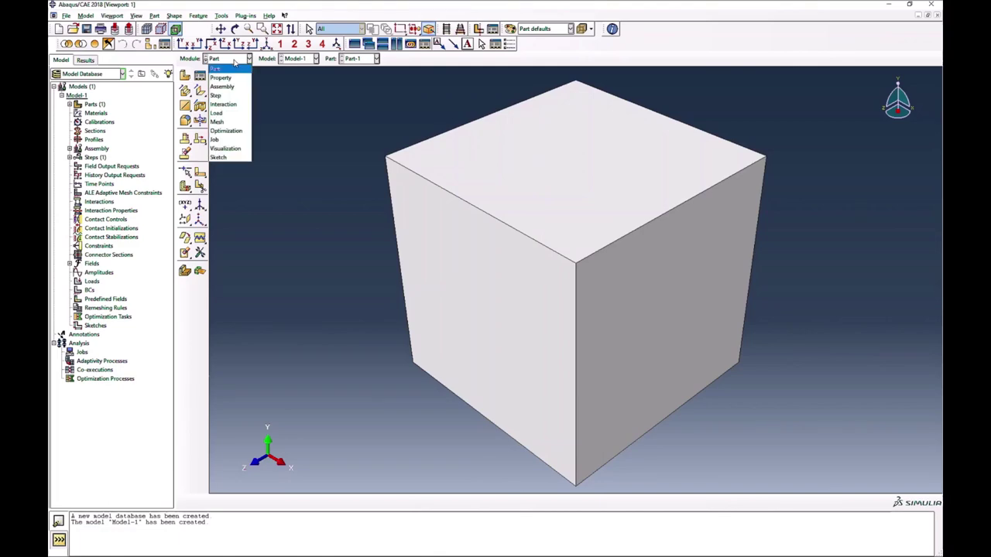
click(225, 77)
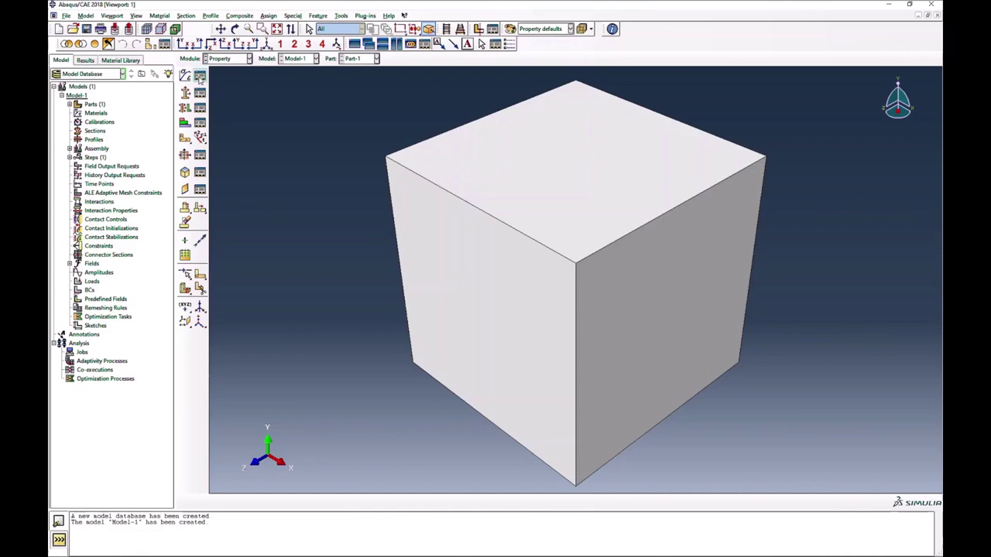
click(199, 75)
click(346, 116)
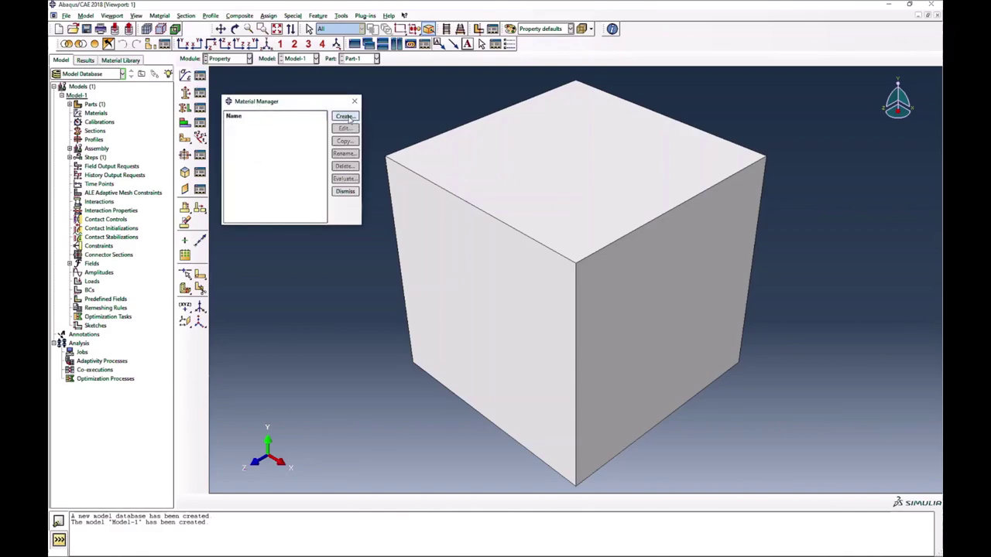
click(476, 203)
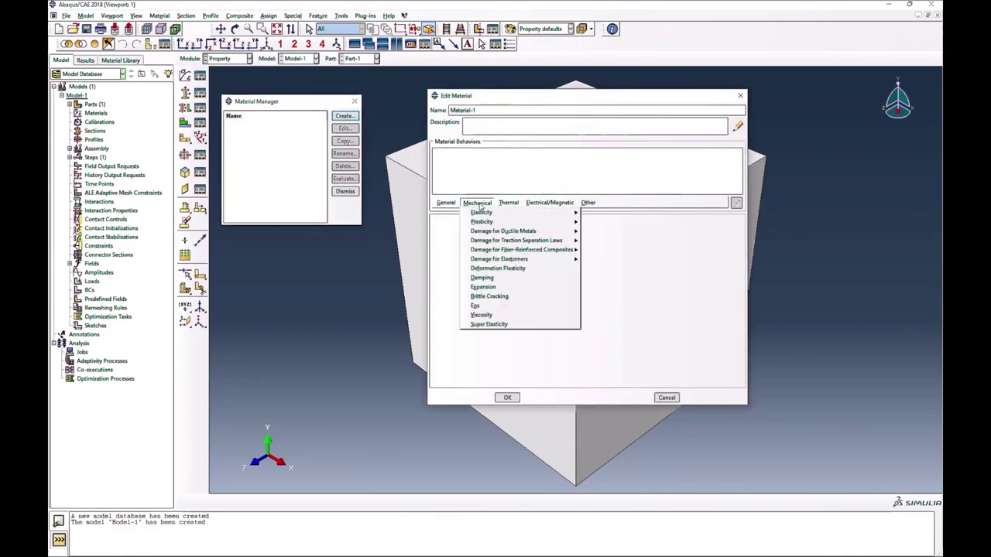
mouse_move(495, 215)
click(594, 221)
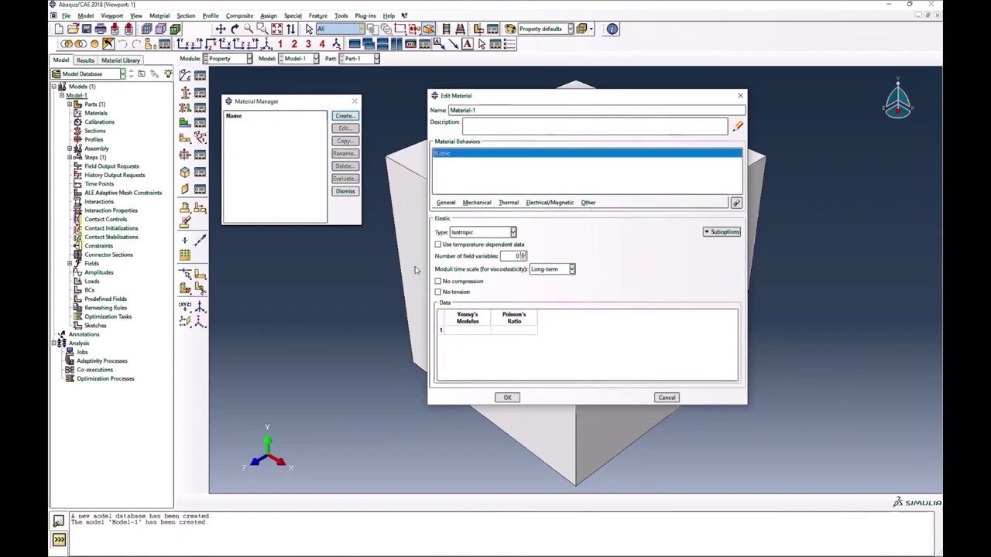
click(453, 332)
text(200000)
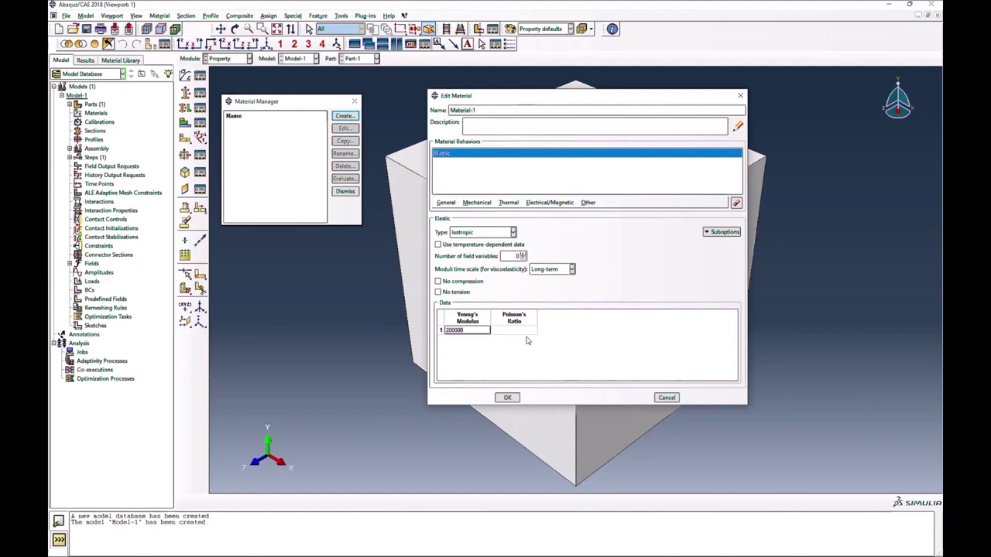
click(521, 330)
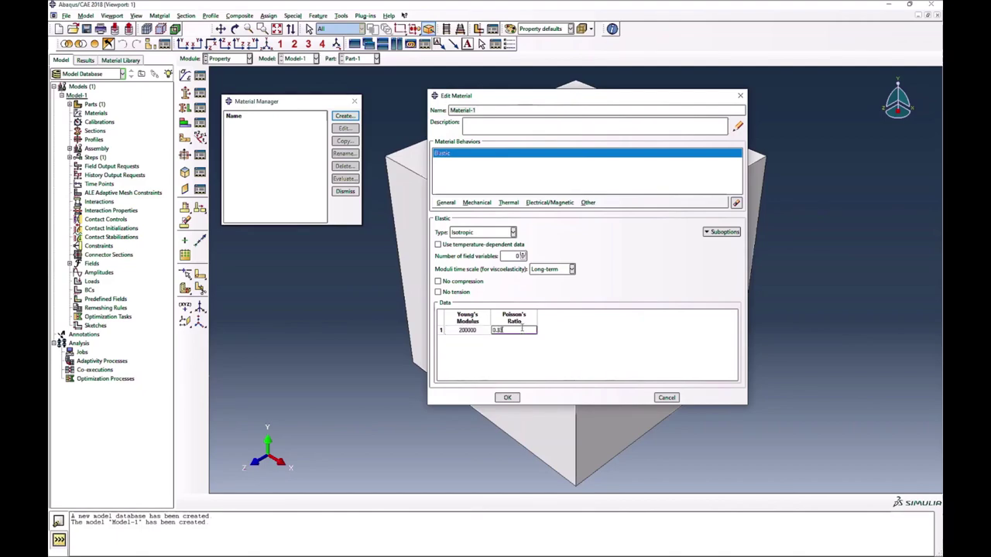
text(0.33)
key(Return)
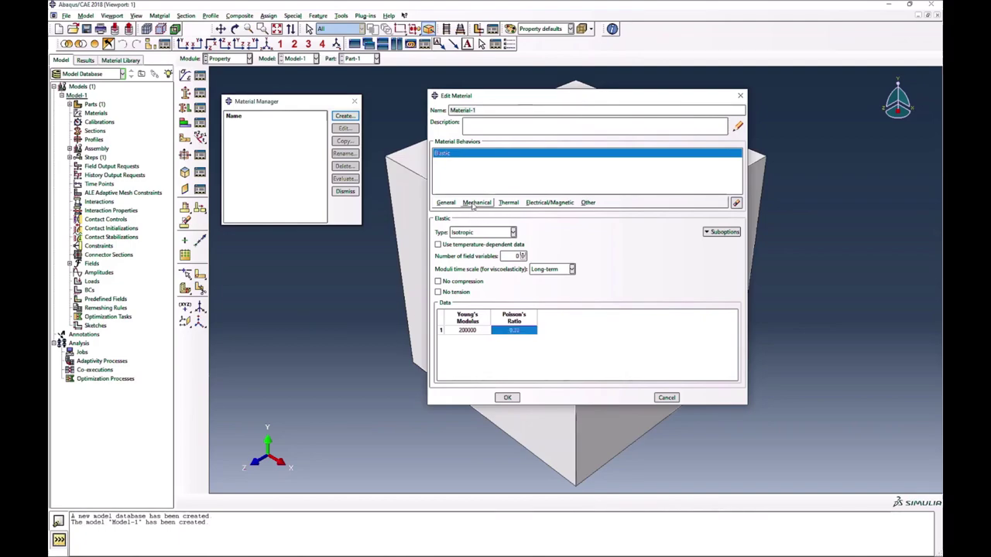
Step: Add isotropic-hardening plasticity to the material with yield stress 300 at plastic strain 0.0, and save the material
click(476, 205)
mouse_move(489, 224)
click(603, 227)
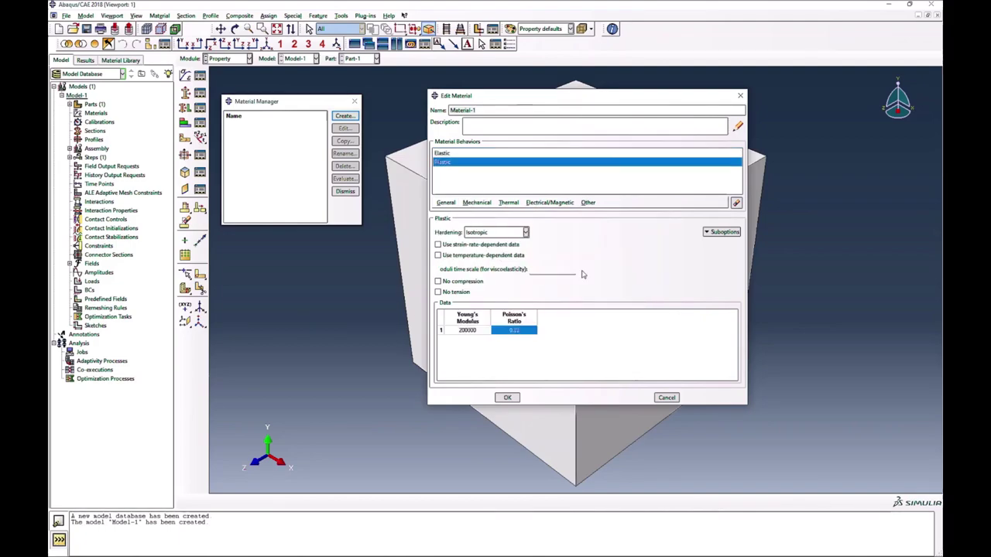
click(457, 307)
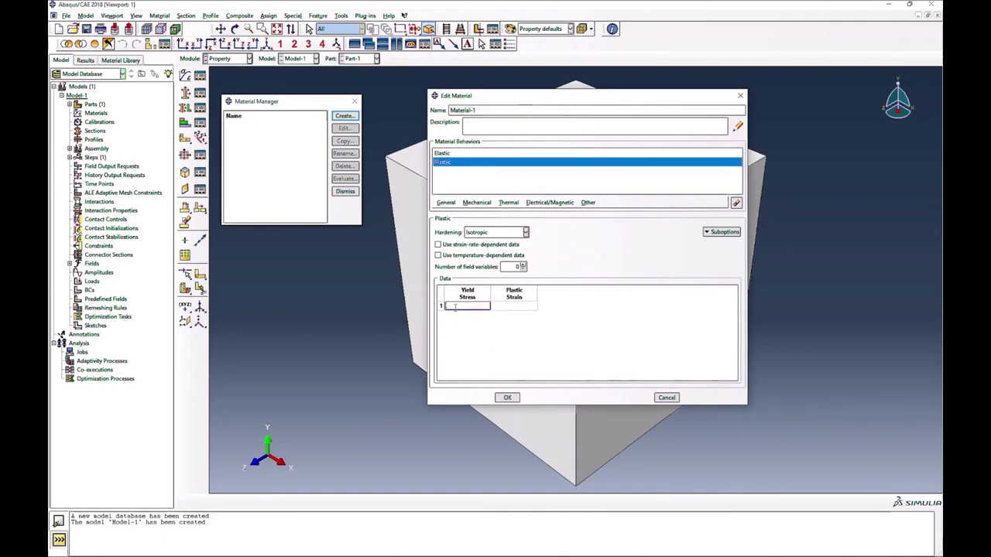
text(300)
click(512, 307)
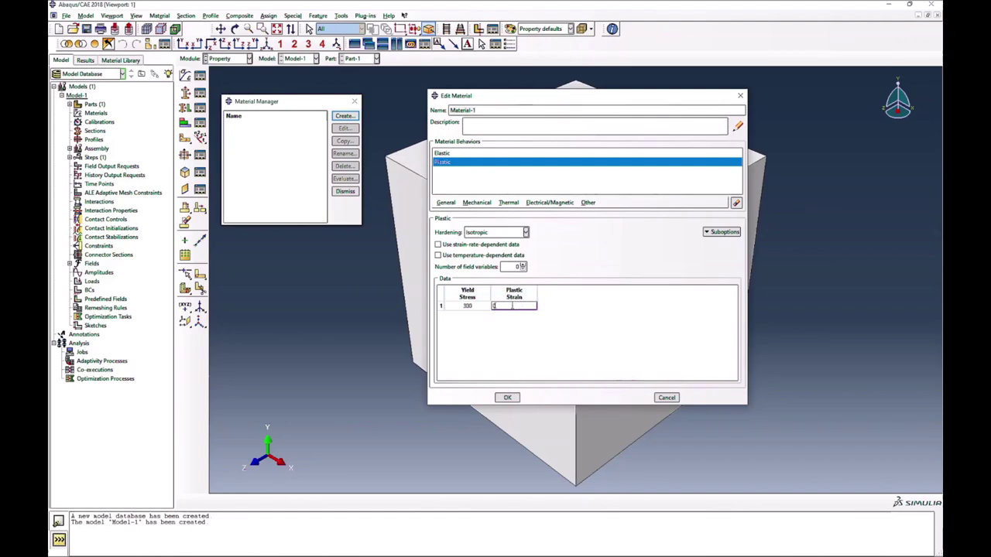
text(0.0)
click(507, 398)
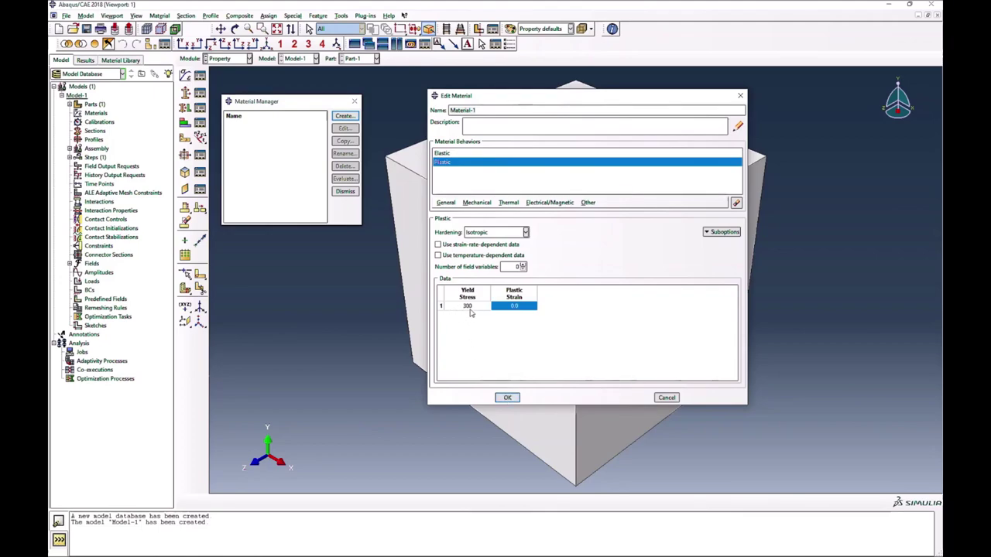
click(507, 397)
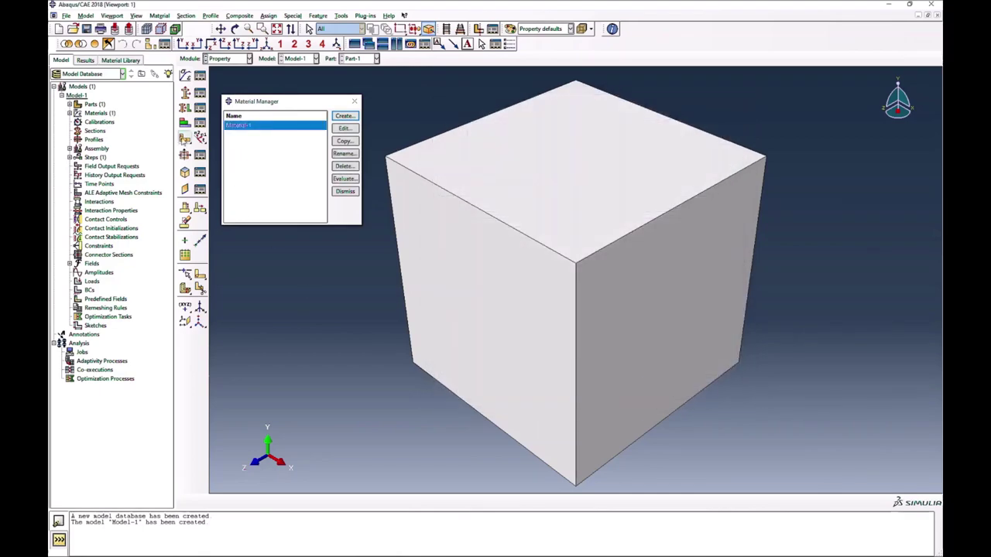
Step: Create a solid, homogeneous section using Material-1 and close the material manager
click(186, 93)
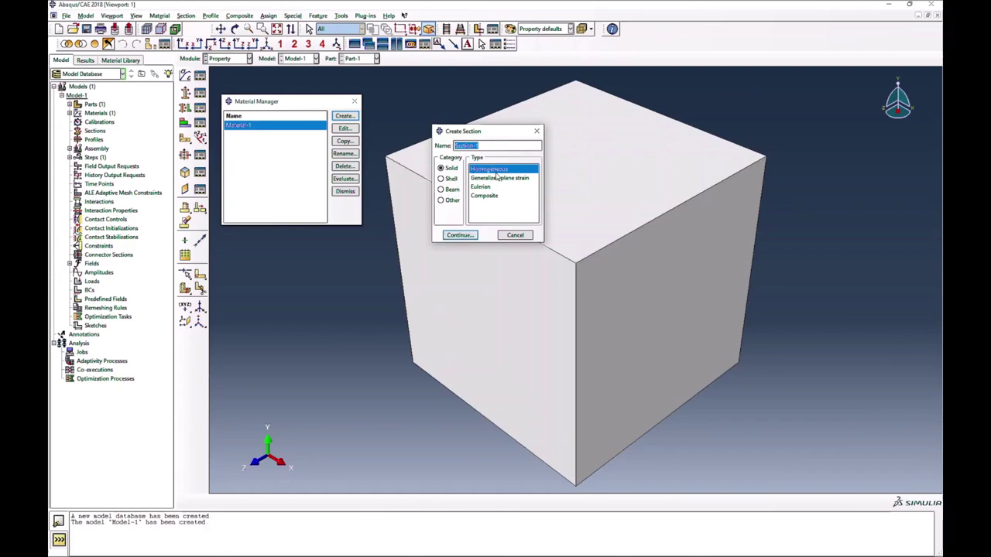
click(460, 236)
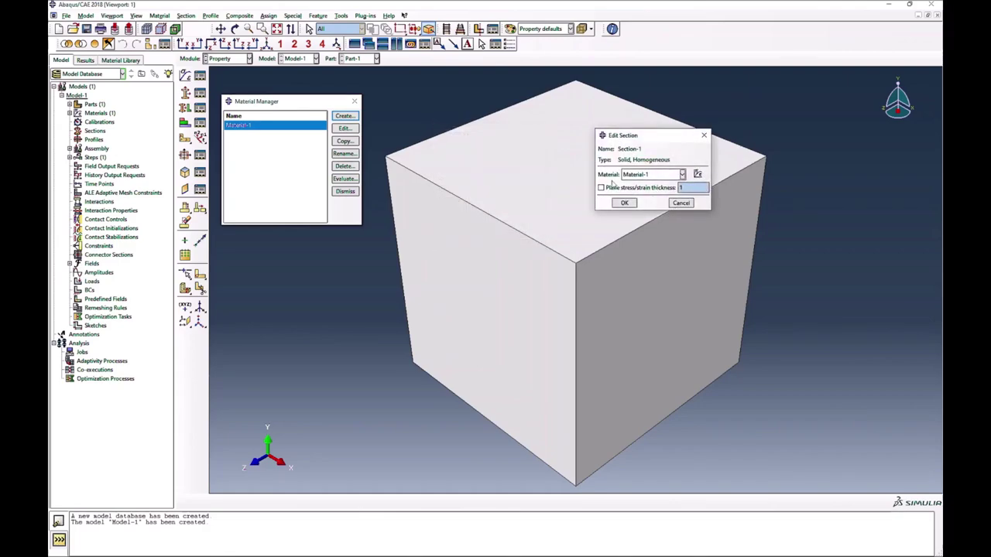
click(623, 203)
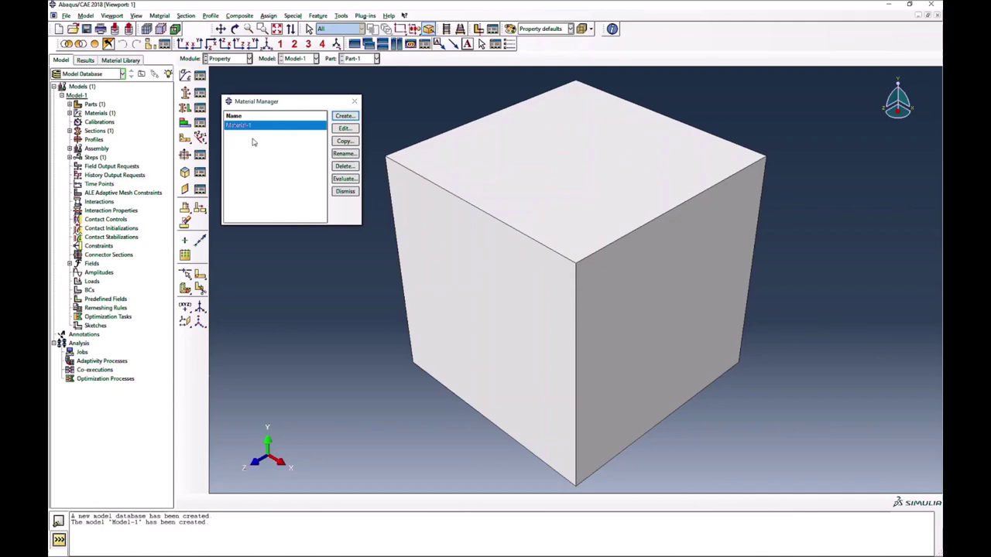
click(345, 192)
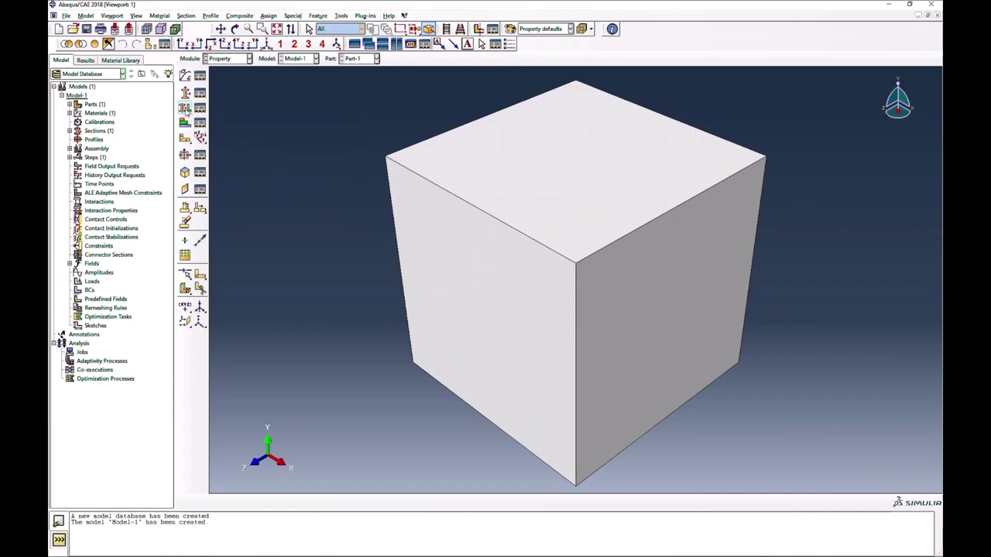
Step: Assign the solid homogeneous section Section-1 to the entire cube
click(185, 109)
click(465, 265)
click(397, 501)
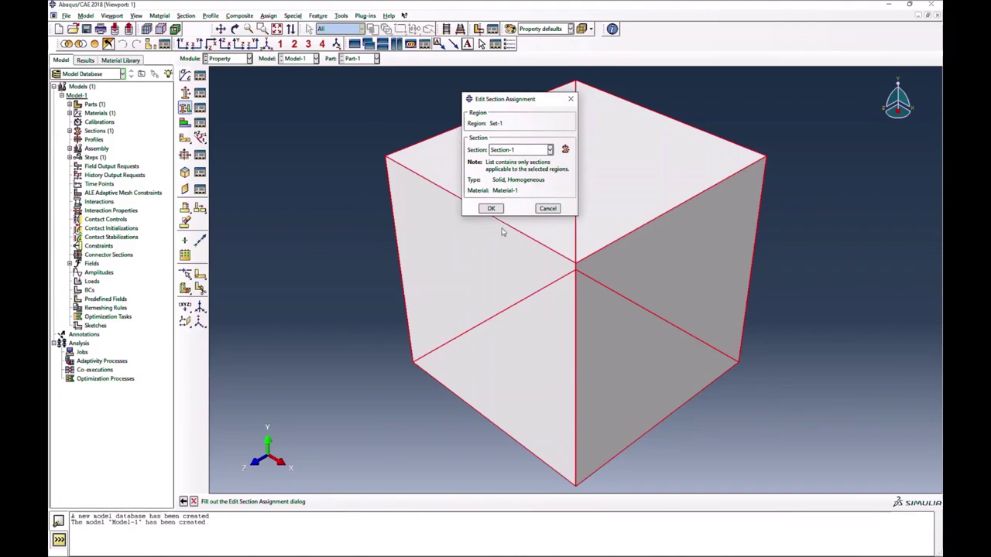
click(491, 209)
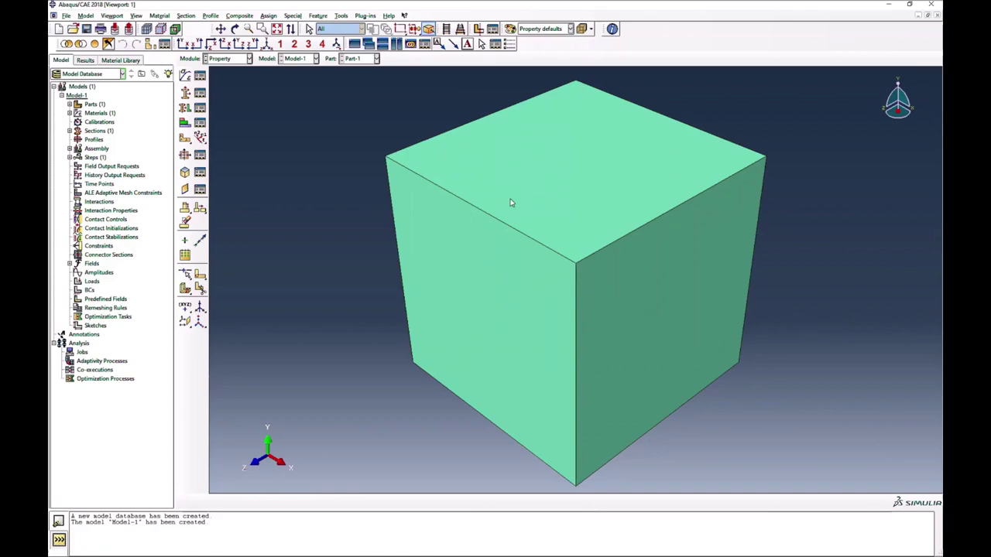
Step: Create a dependent instance of the cube part in the Assembly module
click(230, 59)
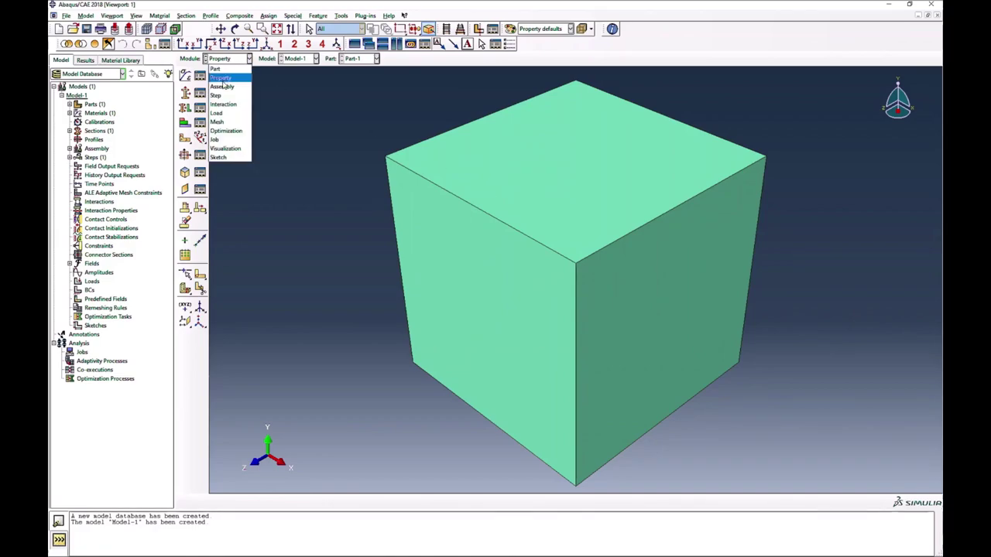
click(226, 85)
click(184, 76)
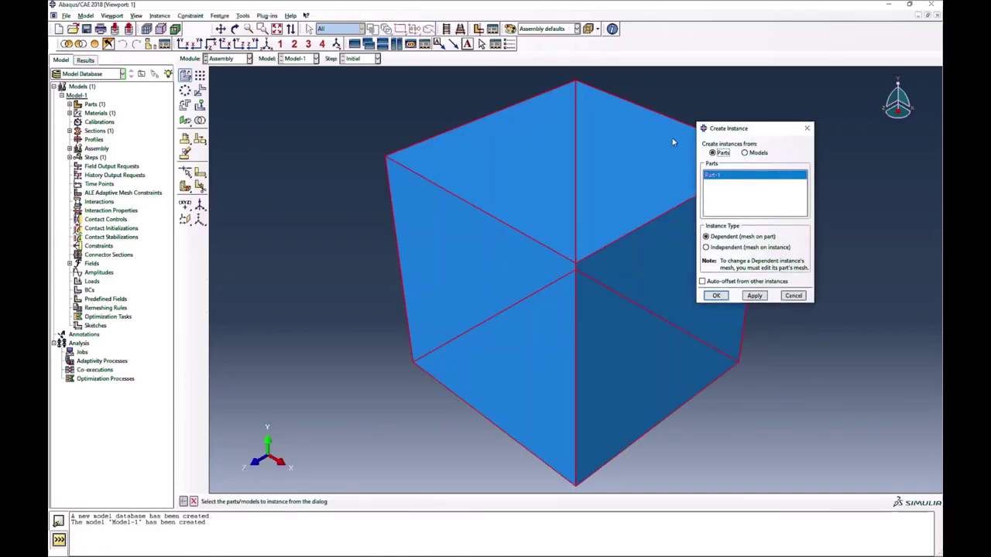
click(717, 295)
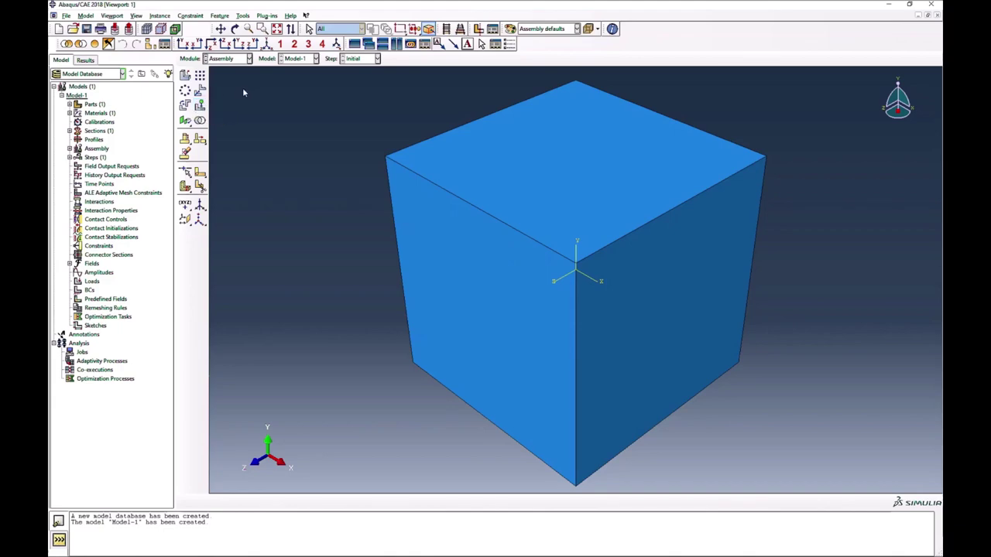
Step: Create a Static, General step after the Initial step, with geometric nonlinearity (Nlgeom) turned on
click(233, 60)
click(224, 95)
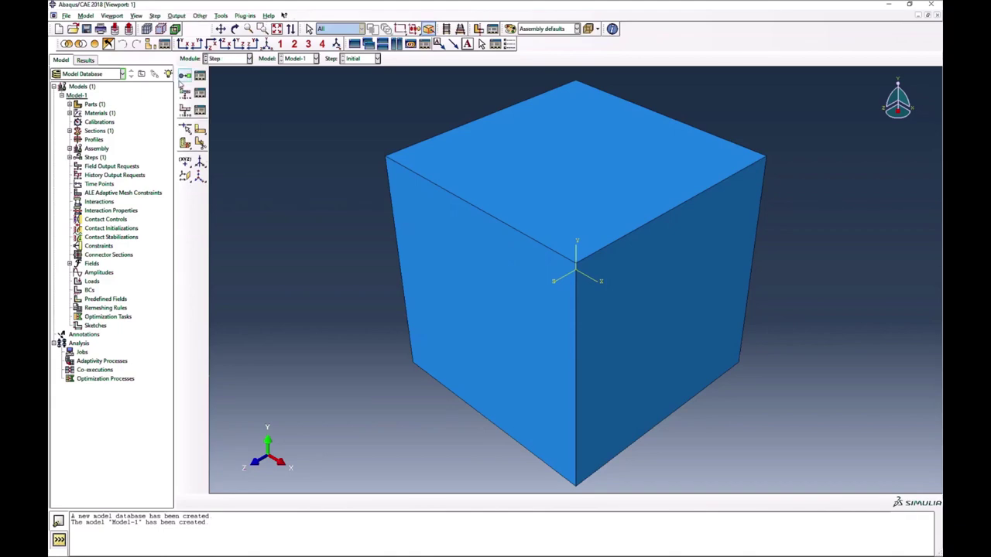
click(199, 75)
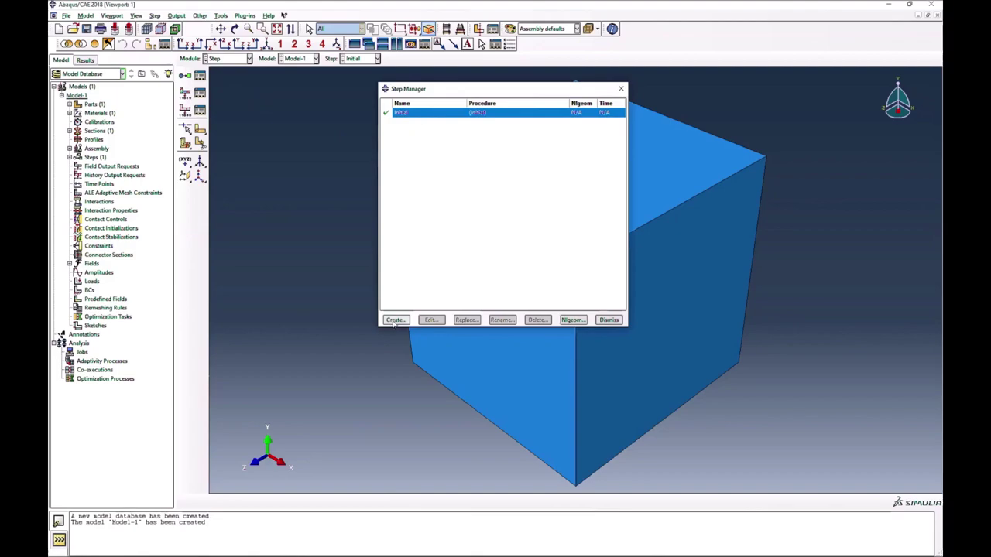
click(395, 319)
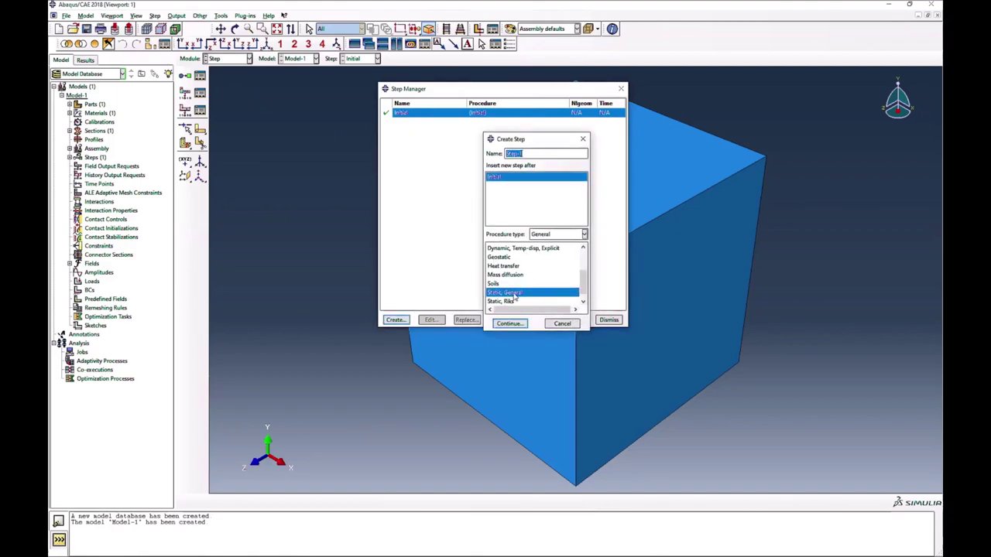
click(510, 323)
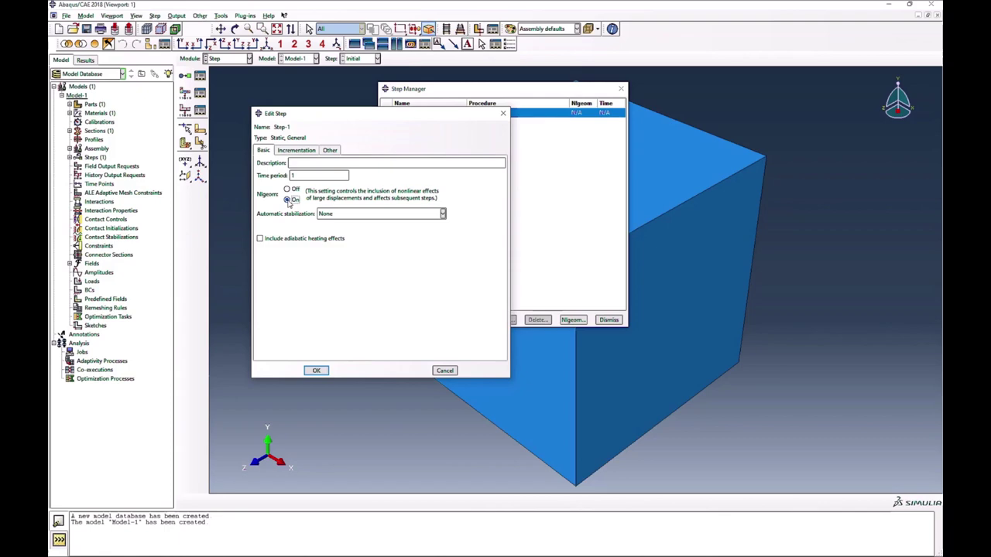
Step: Set the step's incrementation to a maximum of 10000 increments with initial and maximum sizes of 0.1, then save the step
click(306, 152)
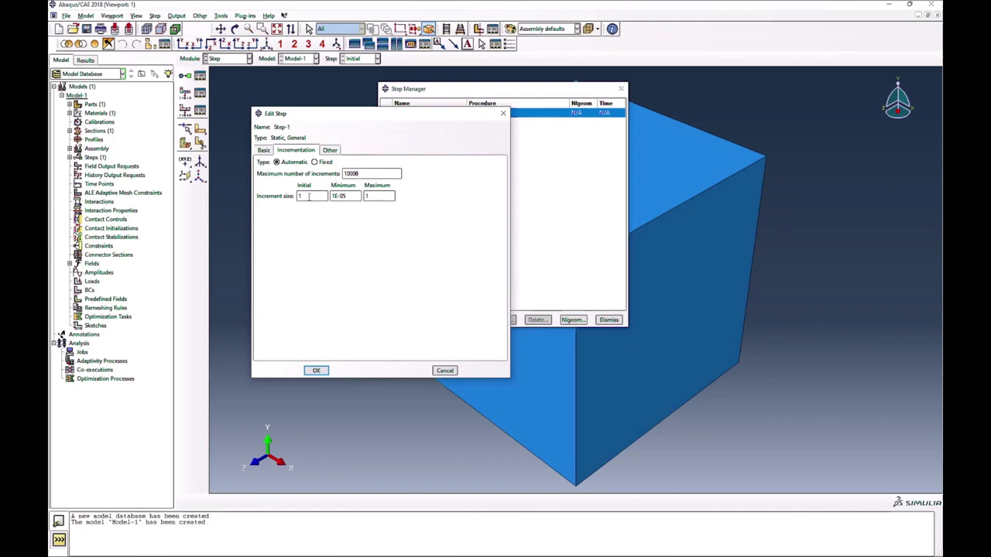
double_click(309, 196)
double_click(375, 196)
click(261, 151)
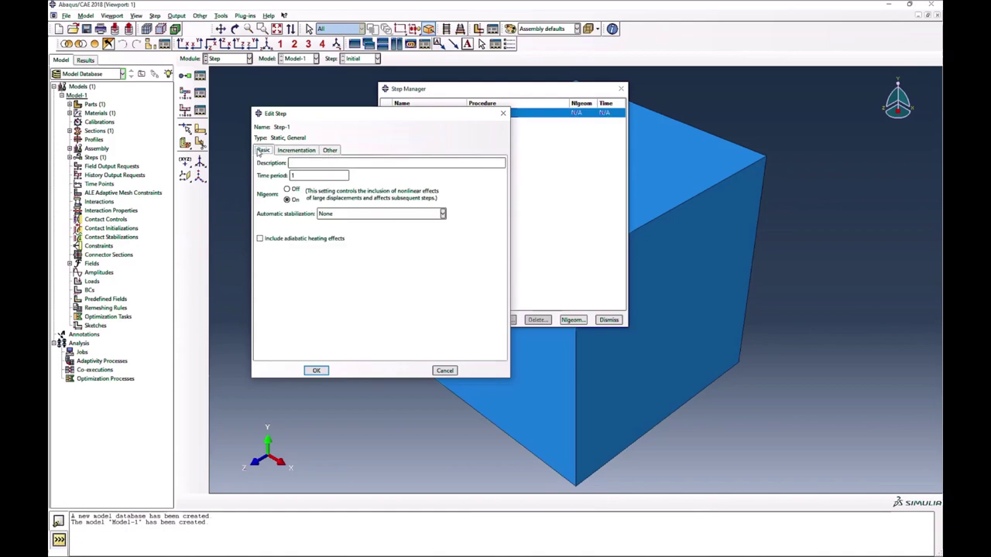
click(309, 150)
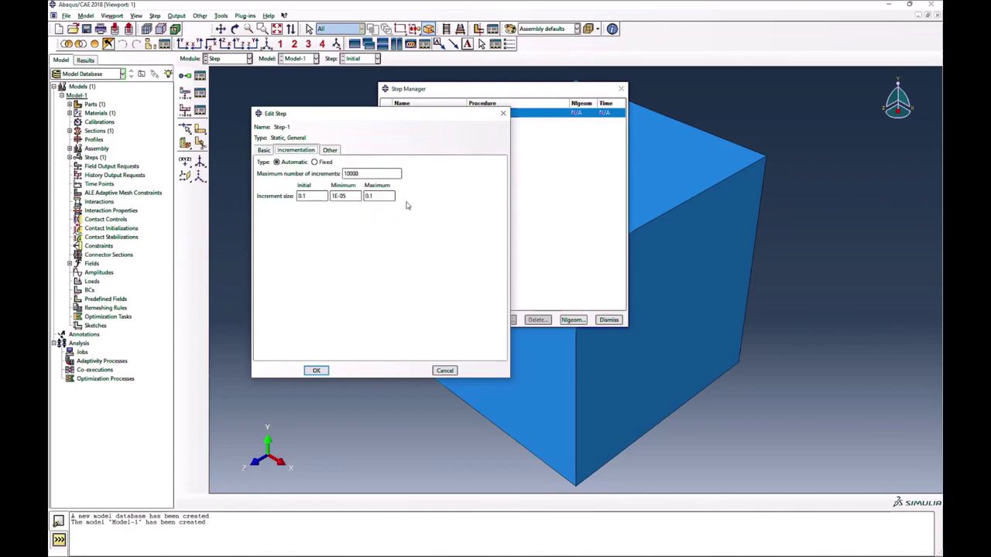
click(316, 372)
click(317, 371)
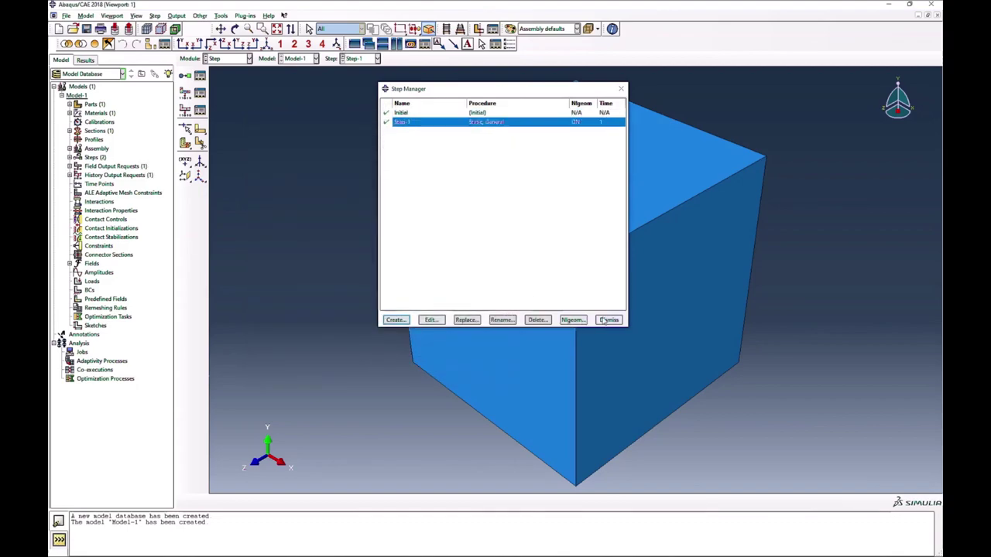
click(606, 320)
Step: In the Load module, create a Displacement/Rotation boundary condition in Step-1 fixing U3 at 0 on the cube's positive Z face
click(221, 60)
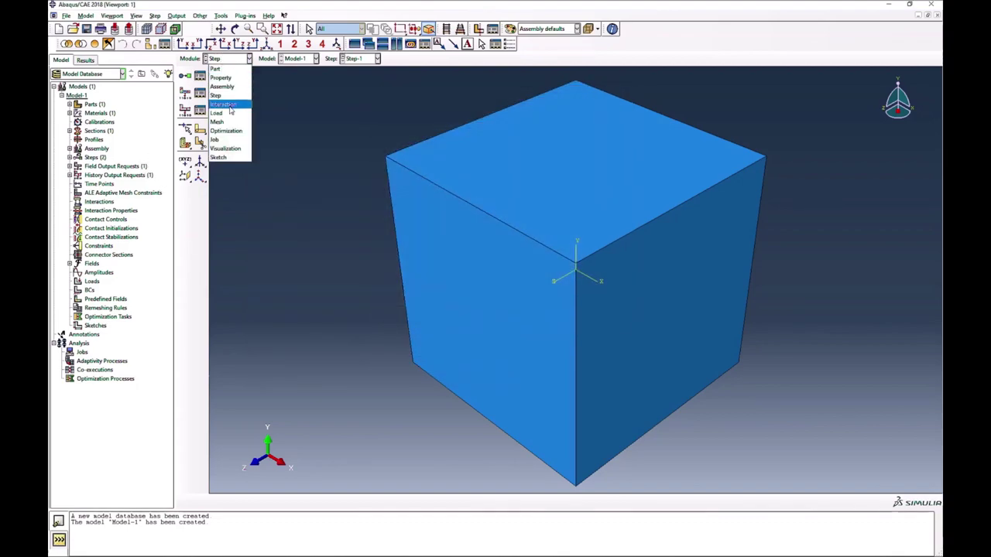
click(223, 113)
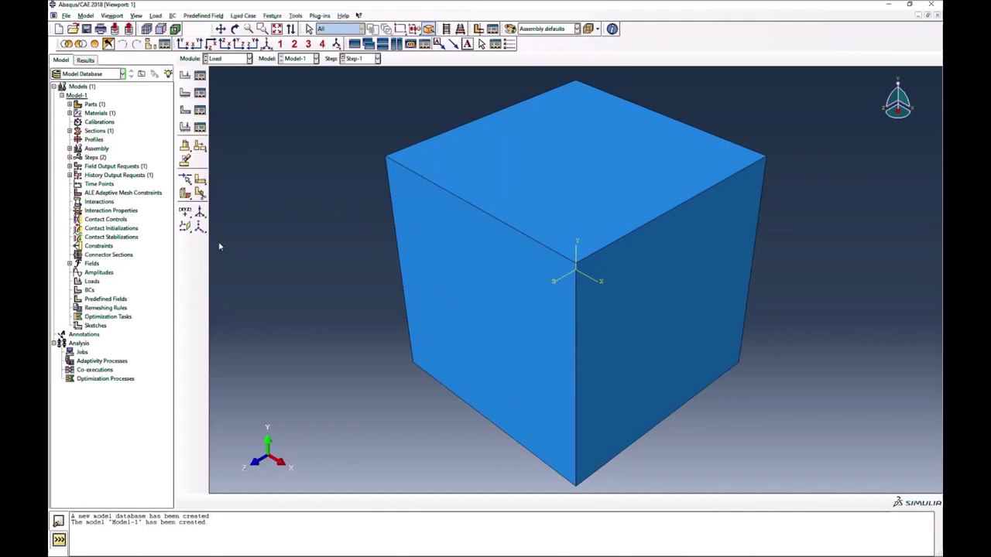
click(199, 92)
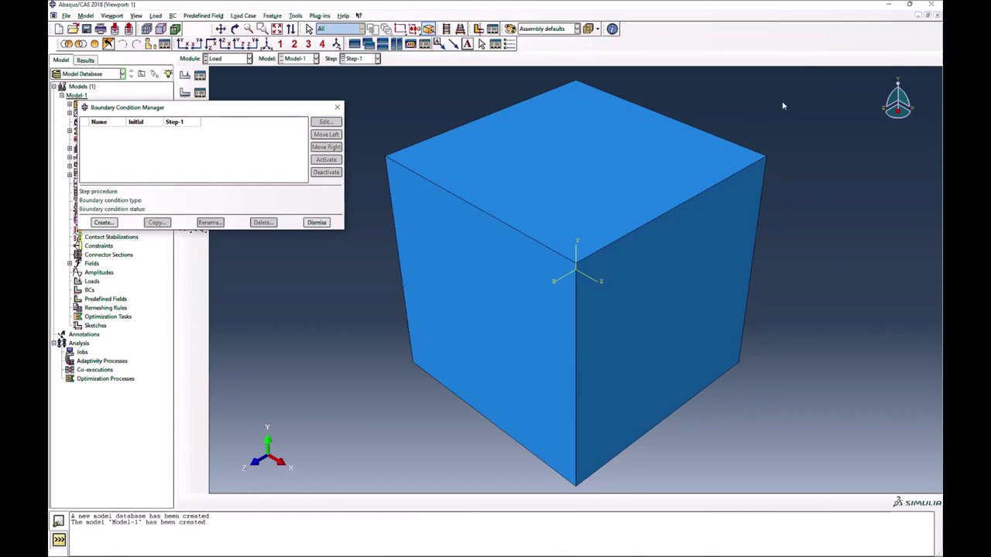
click(104, 222)
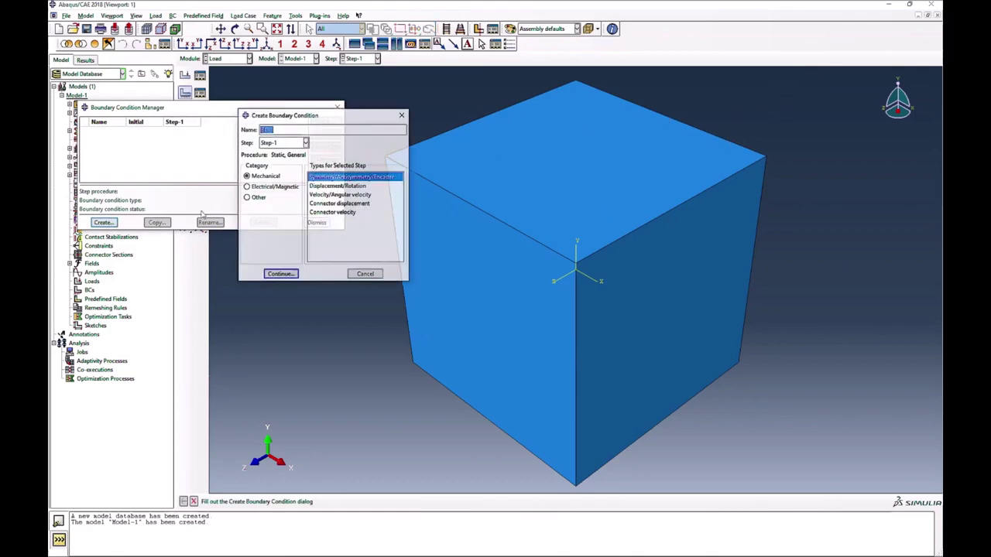
click(280, 275)
click(397, 501)
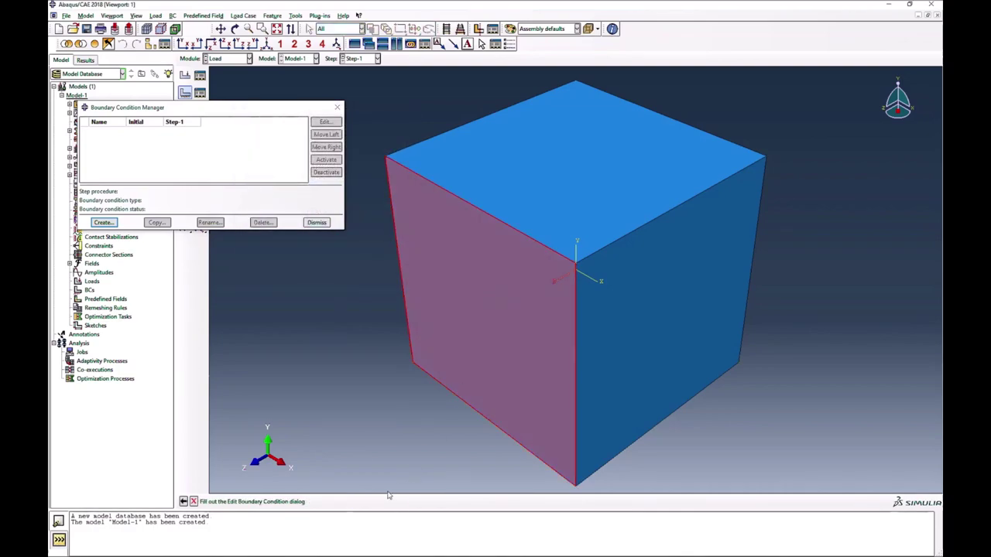
click(255, 205)
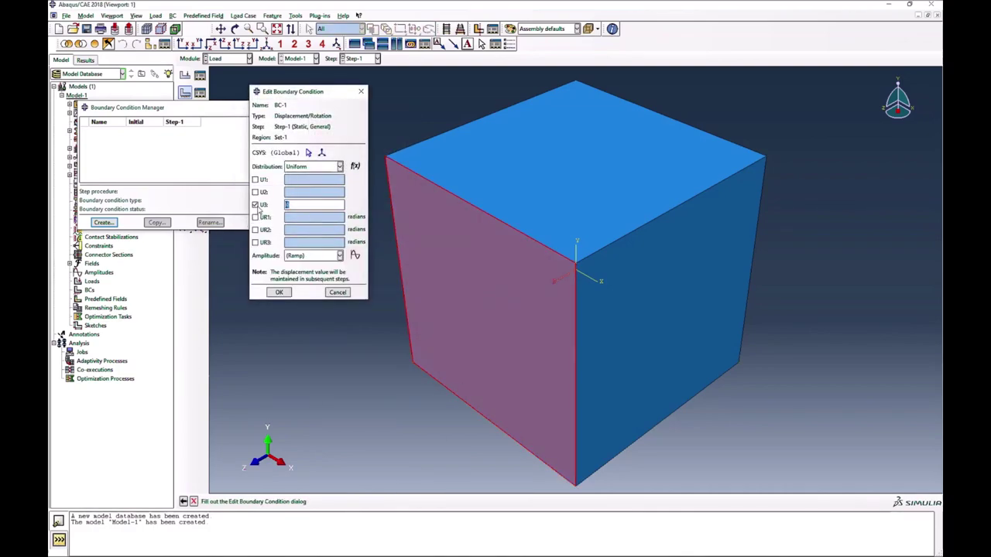
click(279, 292)
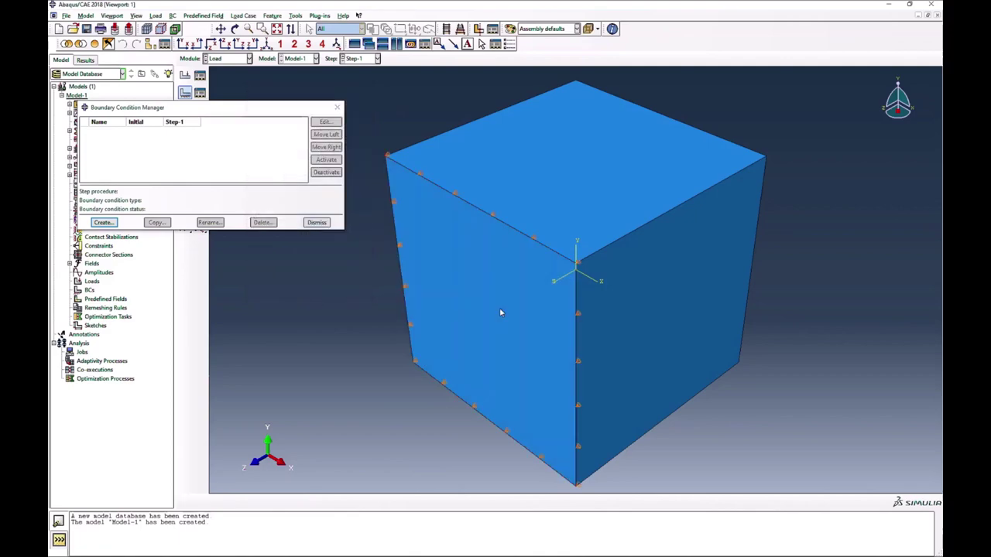
Step: Create a Displacement/Rotation boundary condition fixing U2 on the cube's upper (positive Y) face
click(103, 222)
click(281, 274)
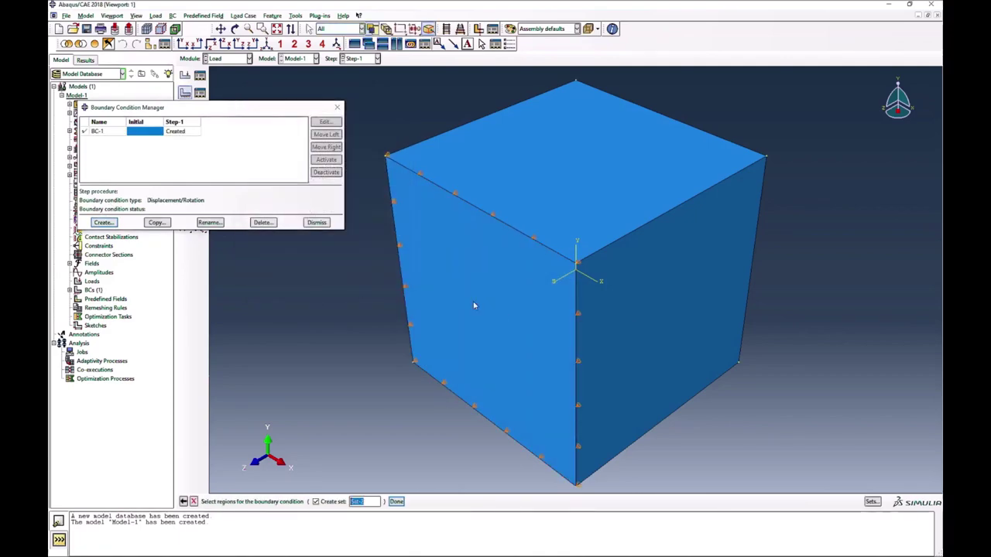
click(604, 206)
click(397, 501)
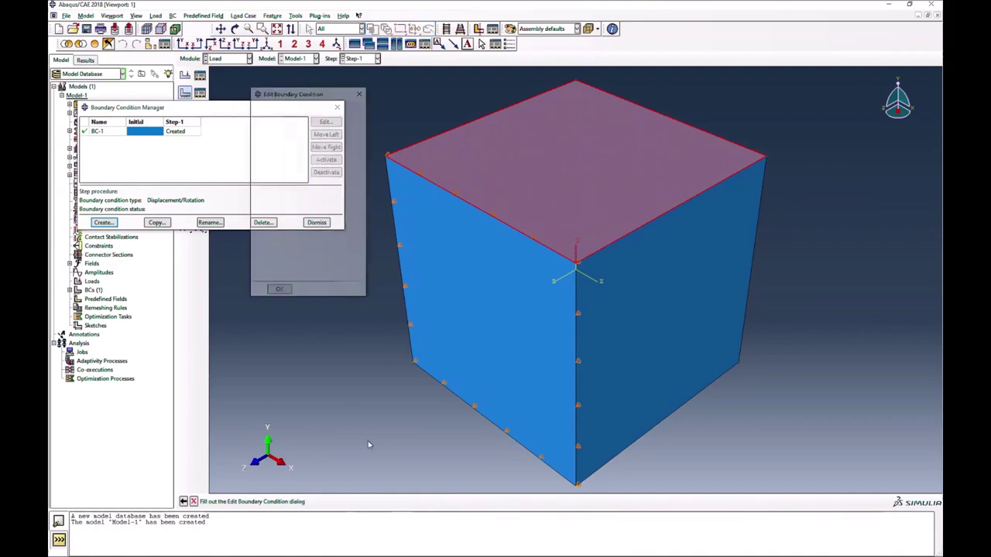
click(255, 192)
click(281, 293)
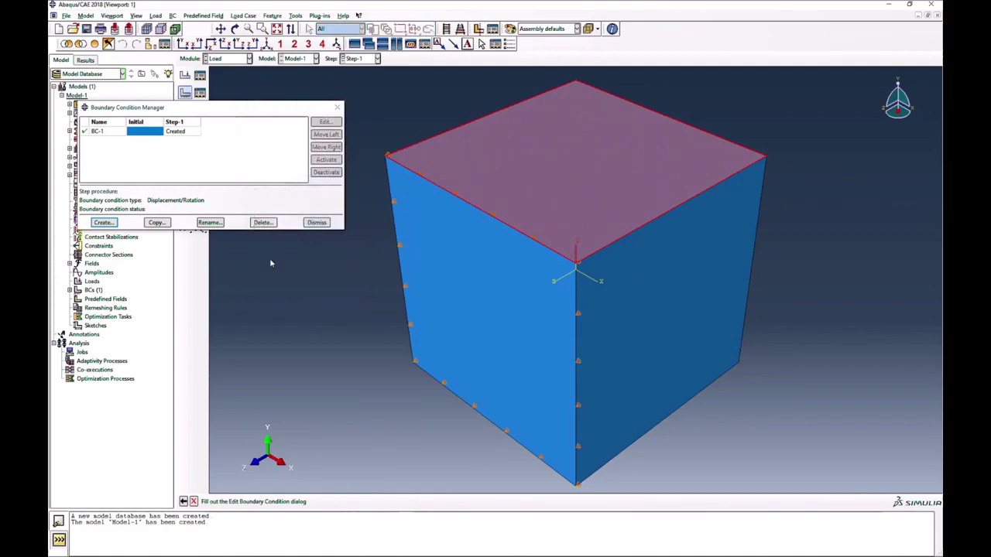
Step: Create a Displacement/Rotation boundary condition fixing U1 on the cube's positive X face
click(101, 223)
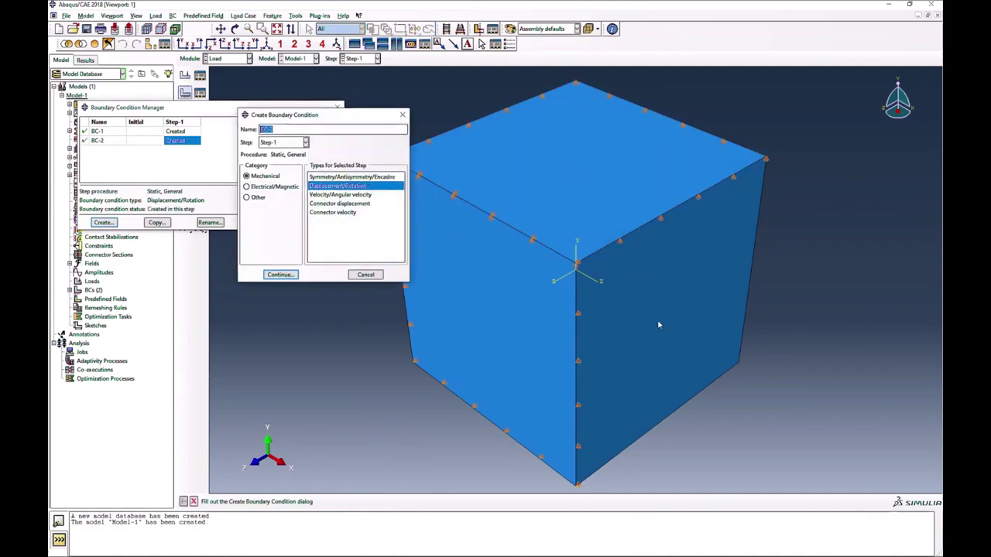
click(280, 277)
click(655, 323)
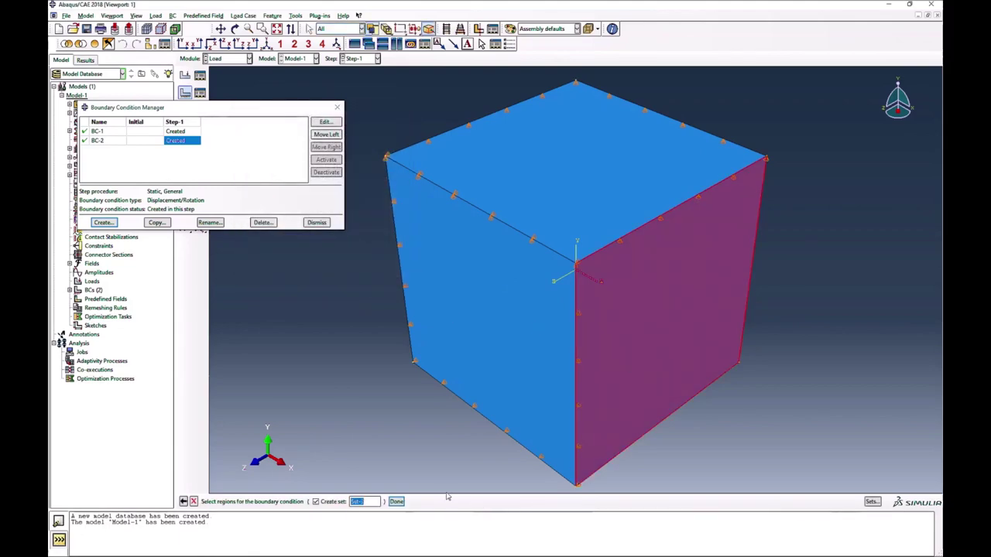
click(397, 501)
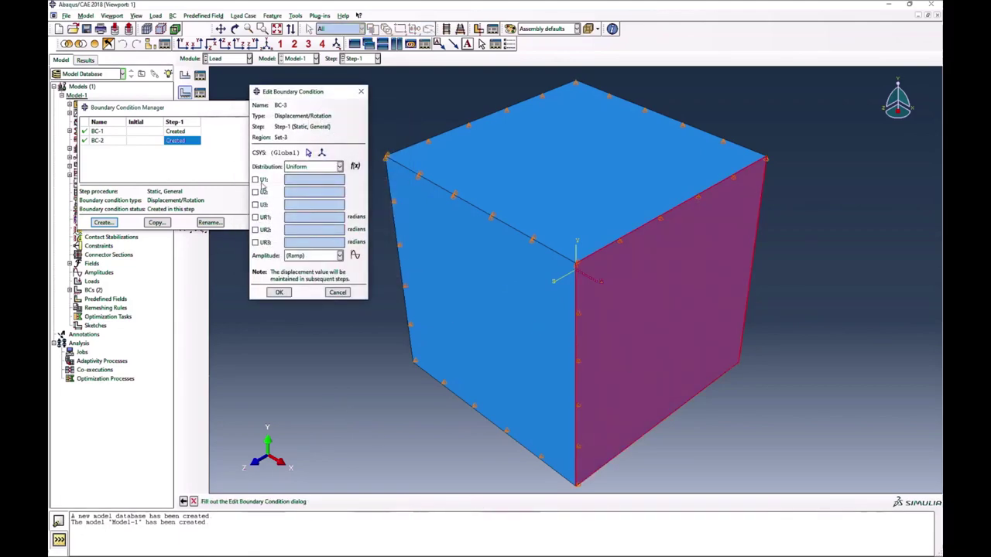
click(255, 179)
click(279, 292)
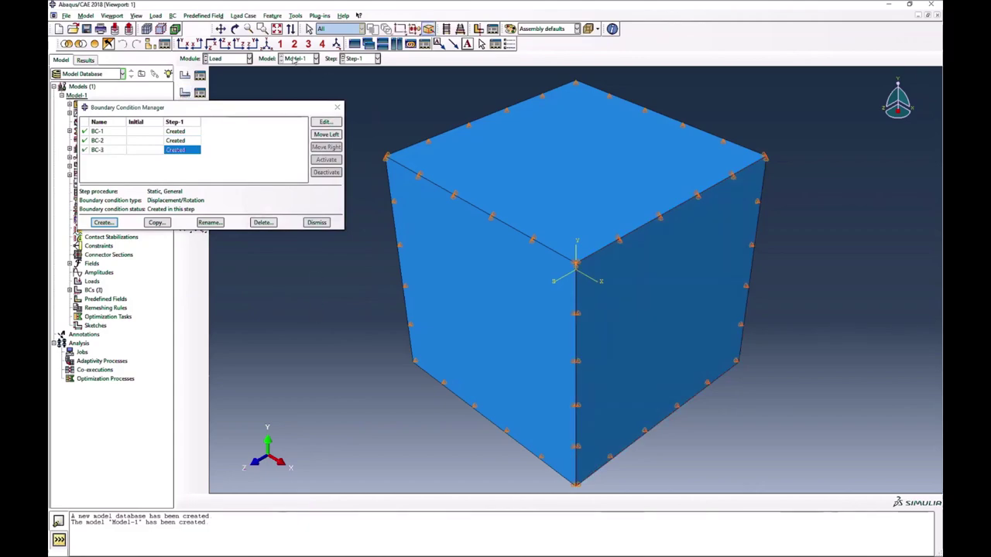
Step: Create a Displacement/Rotation boundary condition with U3 of -1 on the face opposite the fixed Z face, and close the manager
click(234, 28)
drag(557, 325, 603, 140)
click(235, 29)
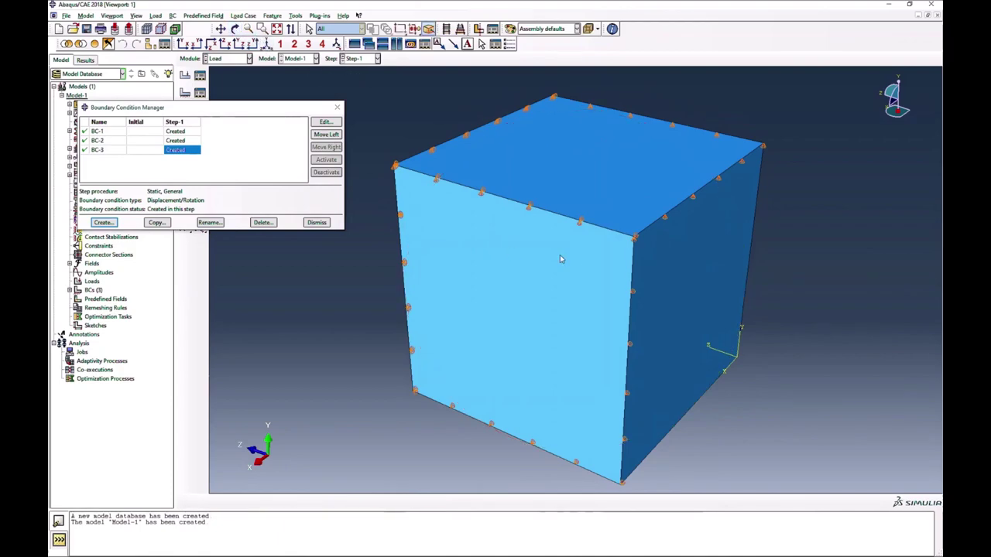
click(104, 222)
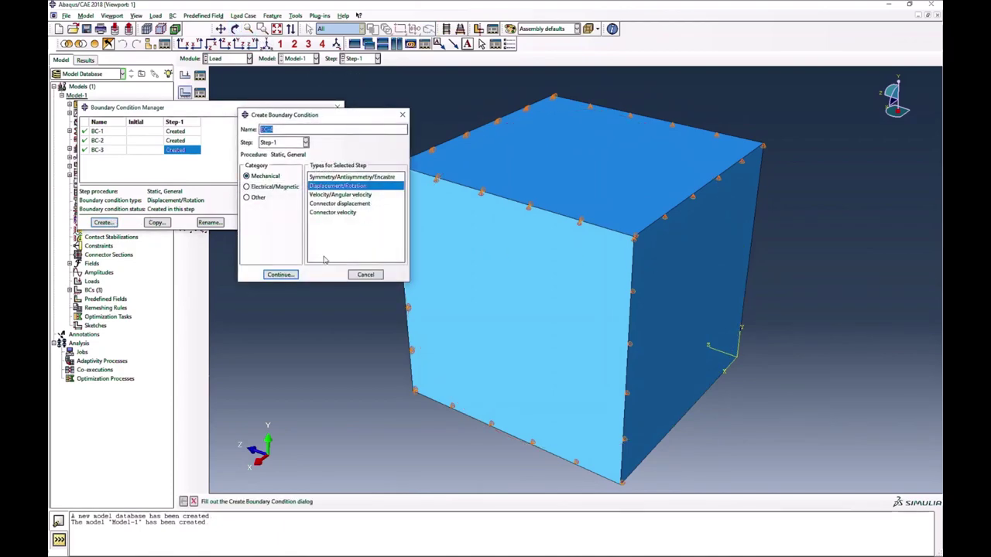
click(280, 274)
click(714, 298)
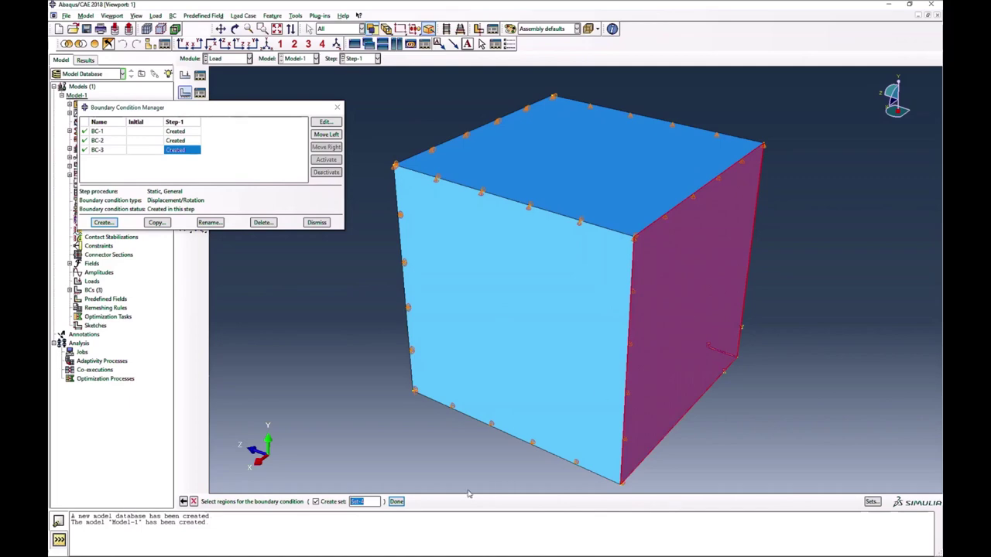
click(396, 502)
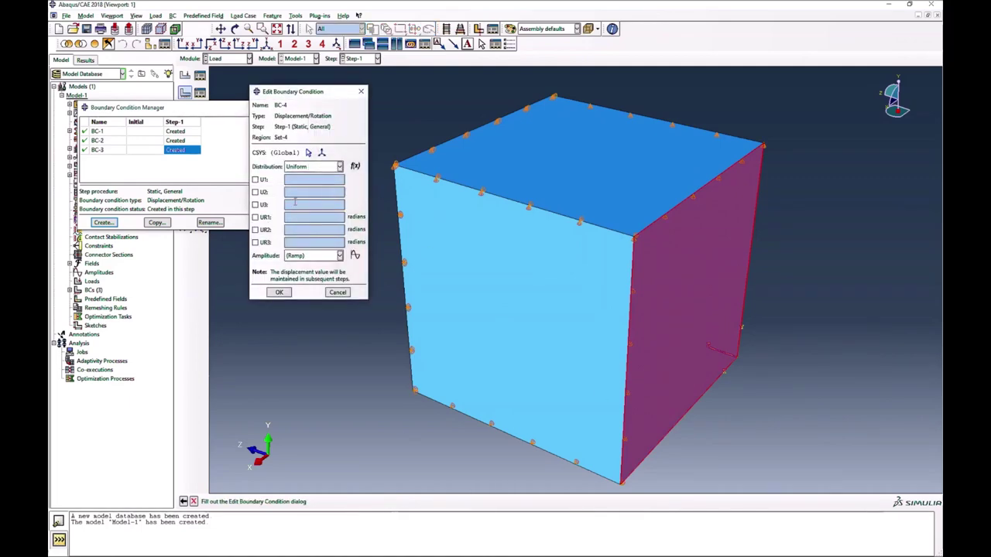
click(257, 205)
text(-1)
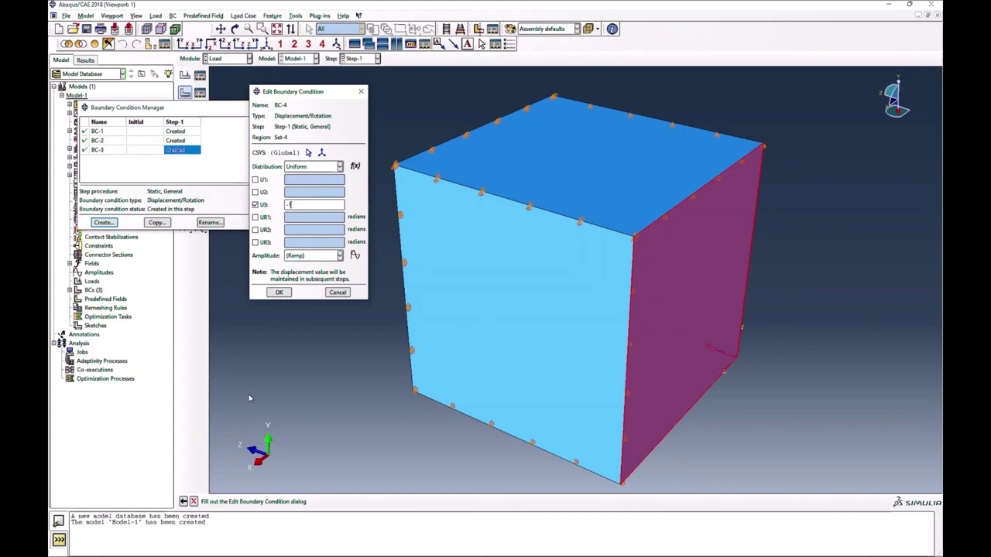
click(279, 293)
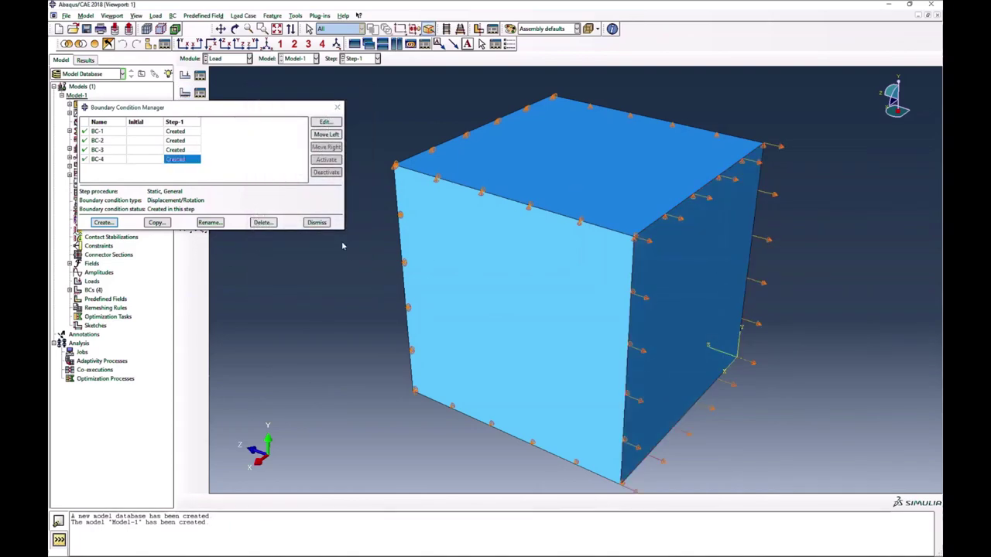
click(317, 222)
Step: In the Mesh module, switch to the part Part-1 and seed it with an approximate global size of 1
click(210, 59)
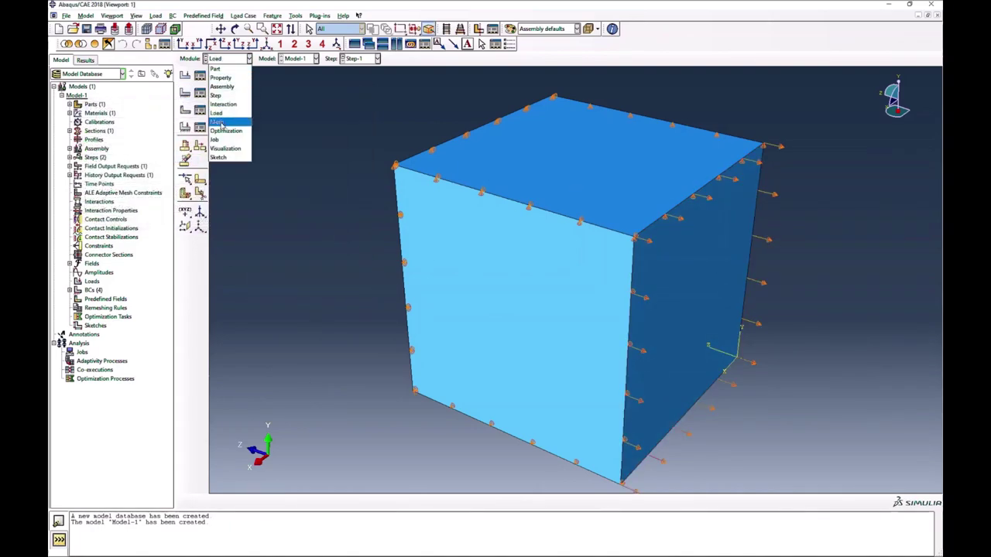
click(220, 124)
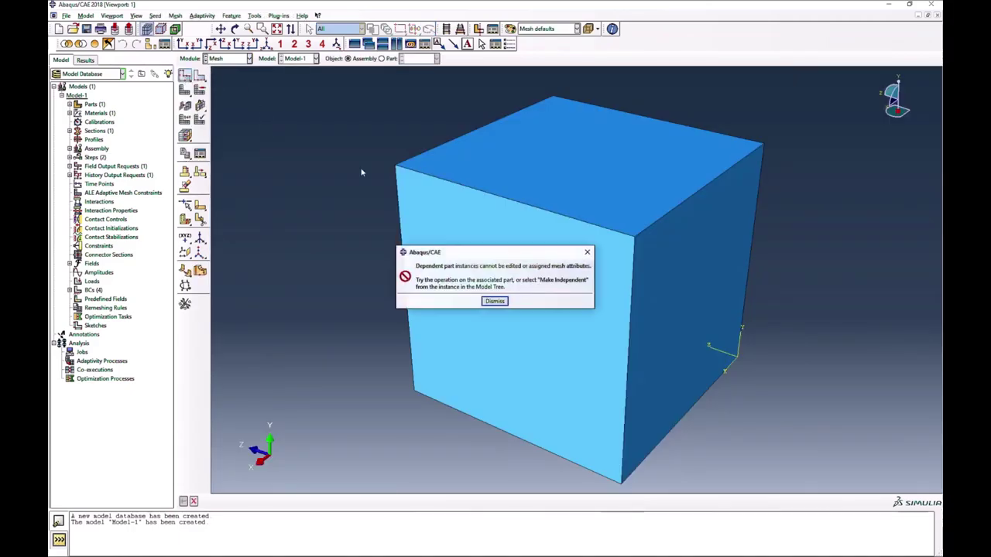
click(494, 301)
click(380, 59)
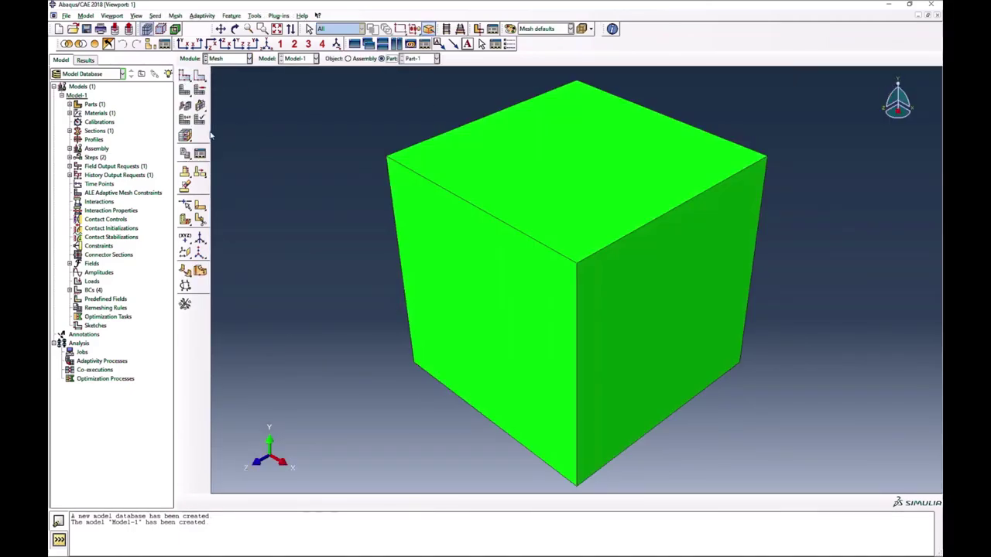
click(185, 75)
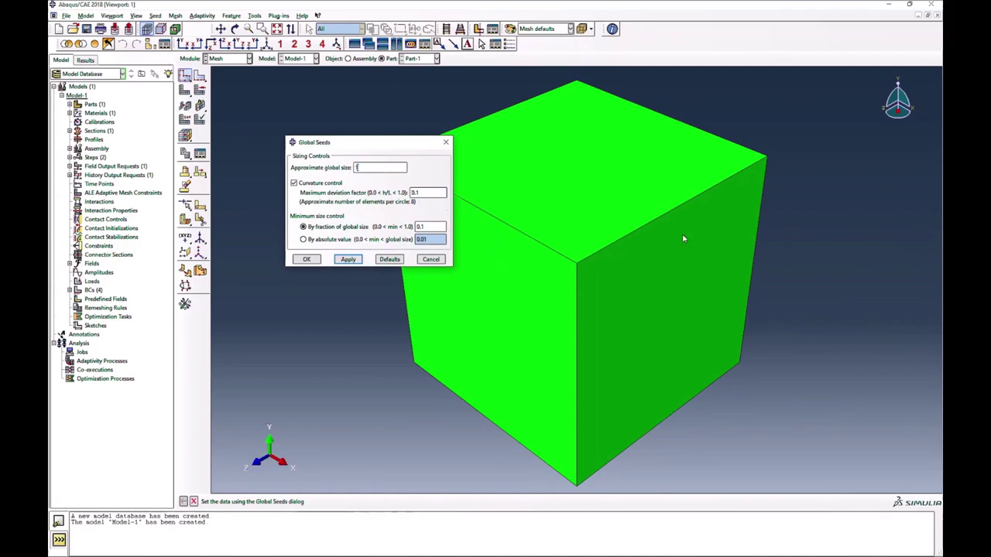
click(306, 260)
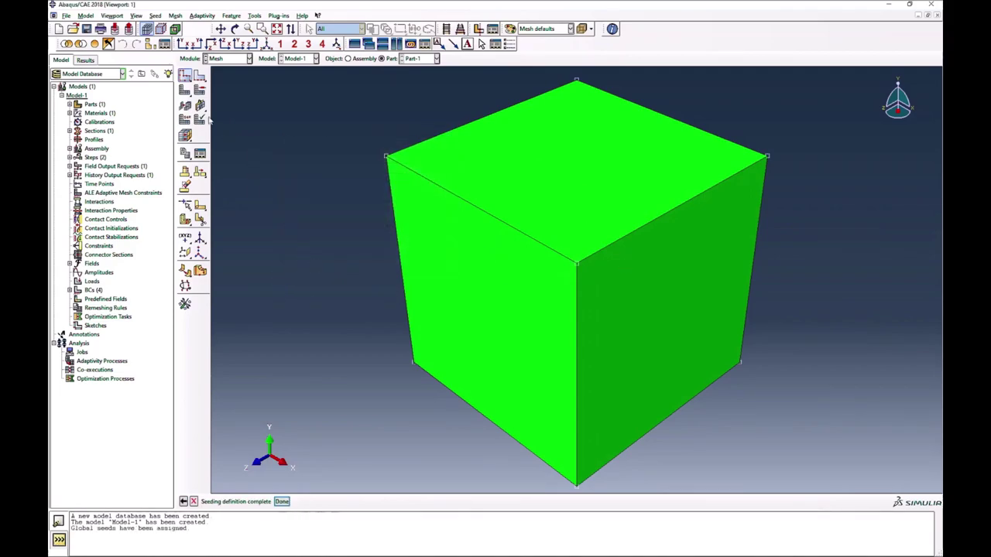
Step: Mesh the cube part and check the number of elements generated
click(184, 105)
click(261, 501)
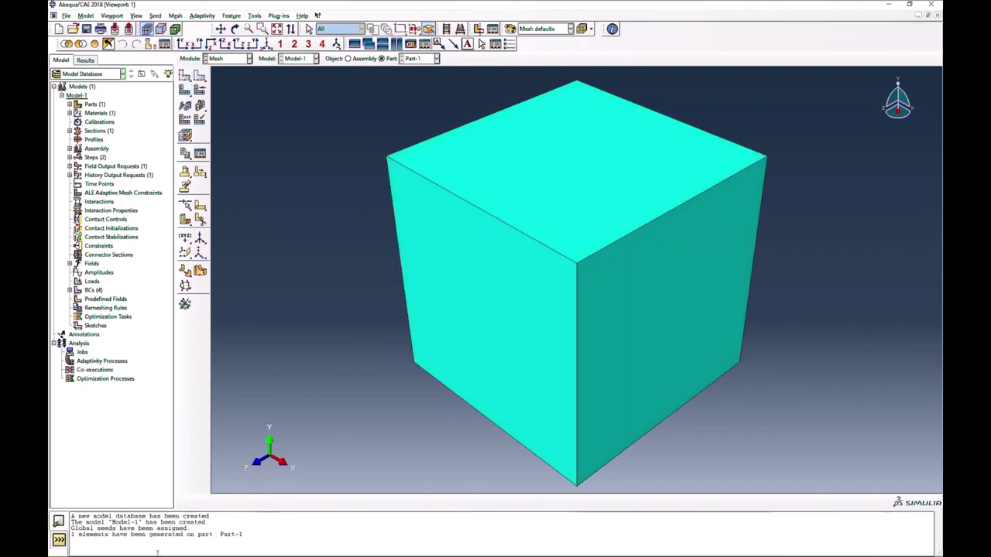
drag(245, 535, 70, 535)
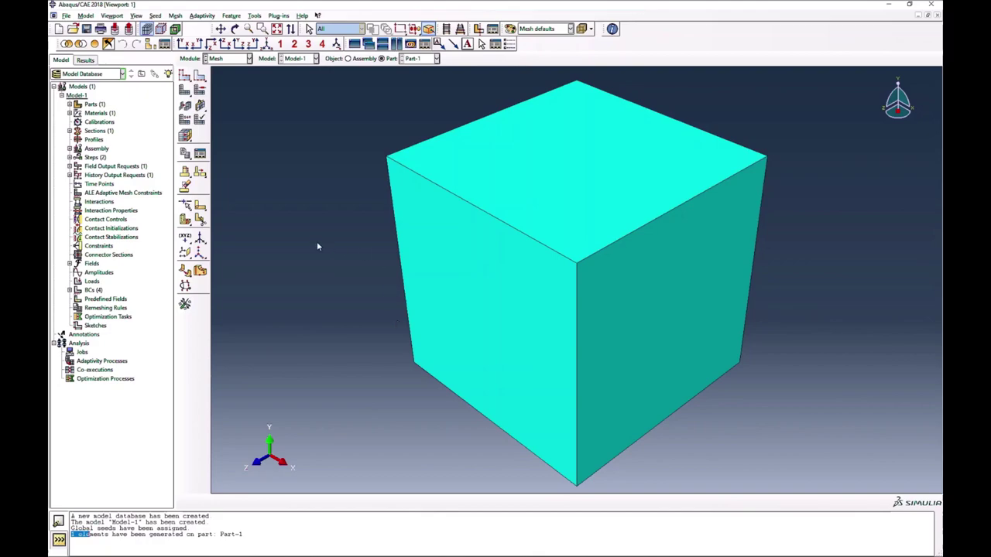
Step: In the Job module, create a job named Uniaxial_ABAQ_Mises_Model for Model-1
click(229, 62)
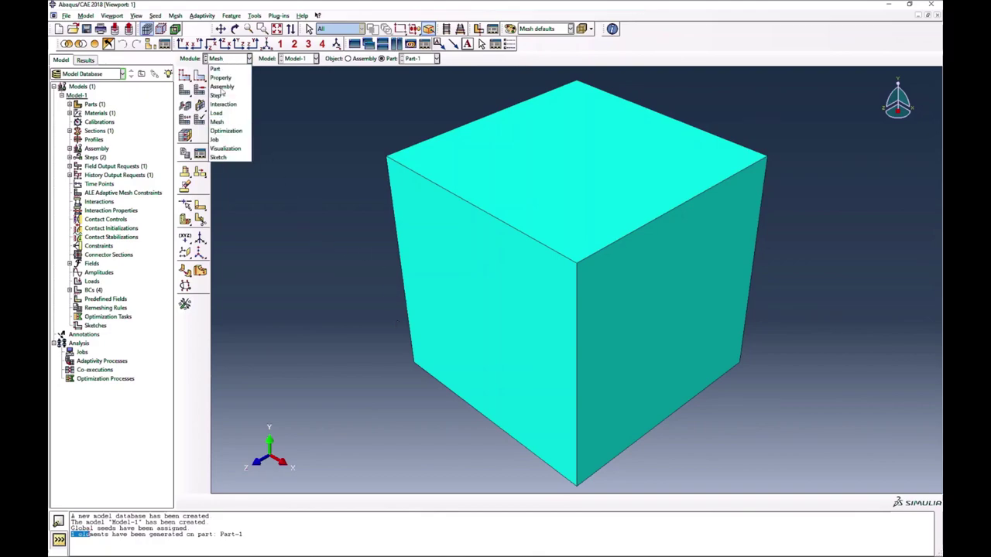
click(220, 141)
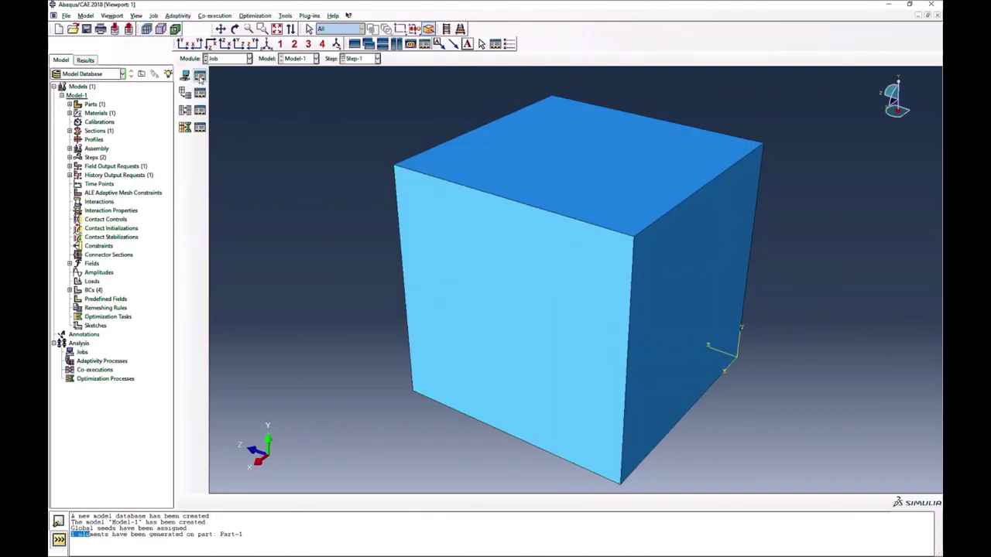
click(200, 75)
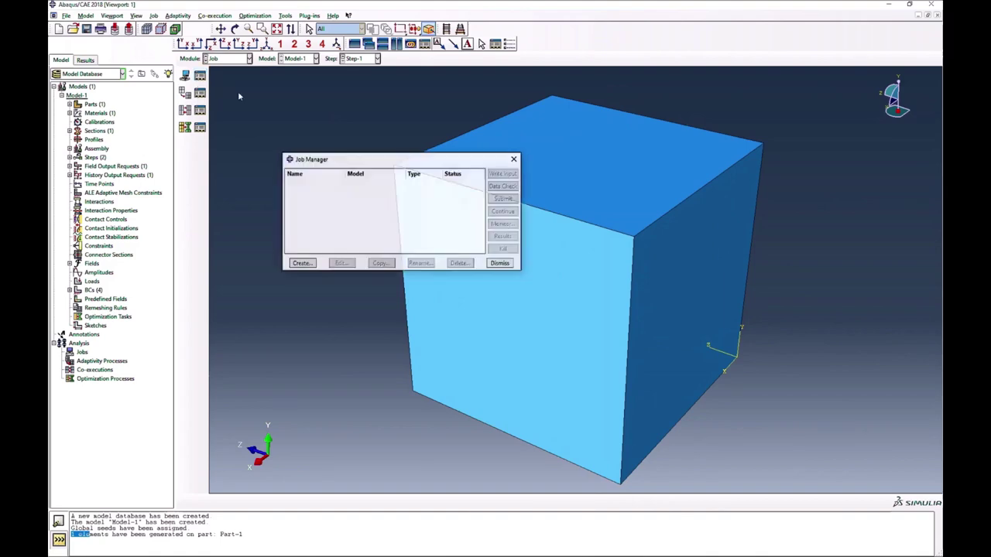
click(301, 263)
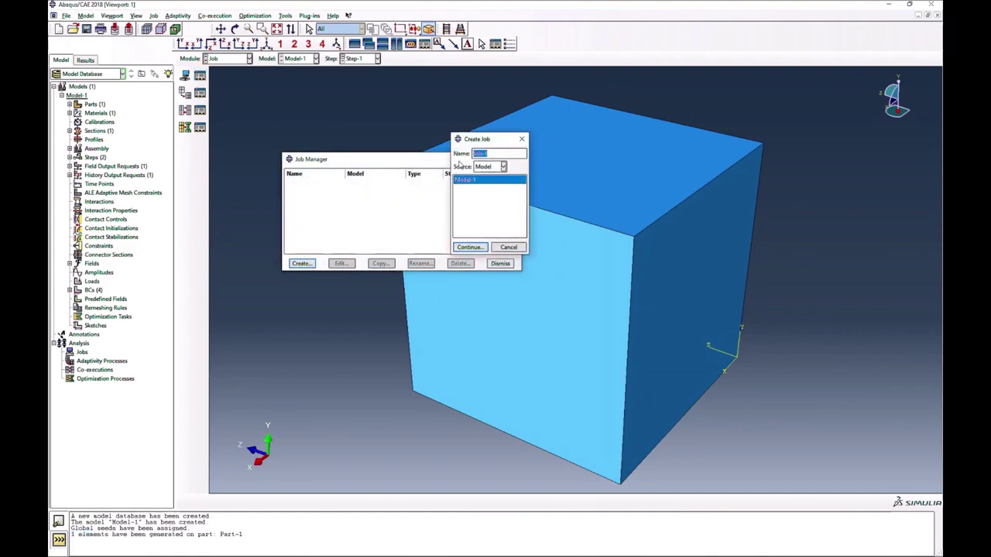
text(Un)
text(iaxial_ABAQ_M)
text(ises_Model)
click(470, 248)
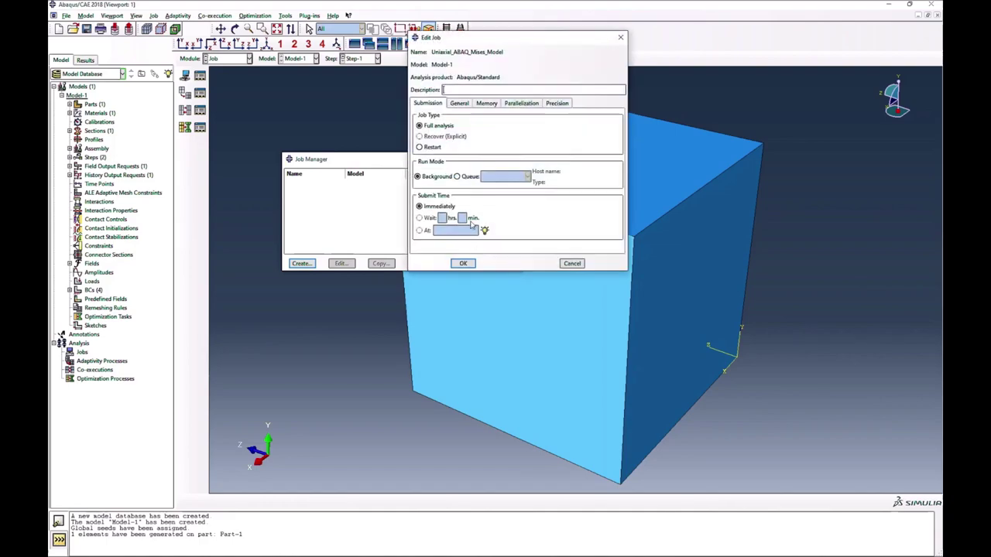
Step: Set the job's nodal output precision to Full and accept the job settings
click(555, 103)
click(501, 130)
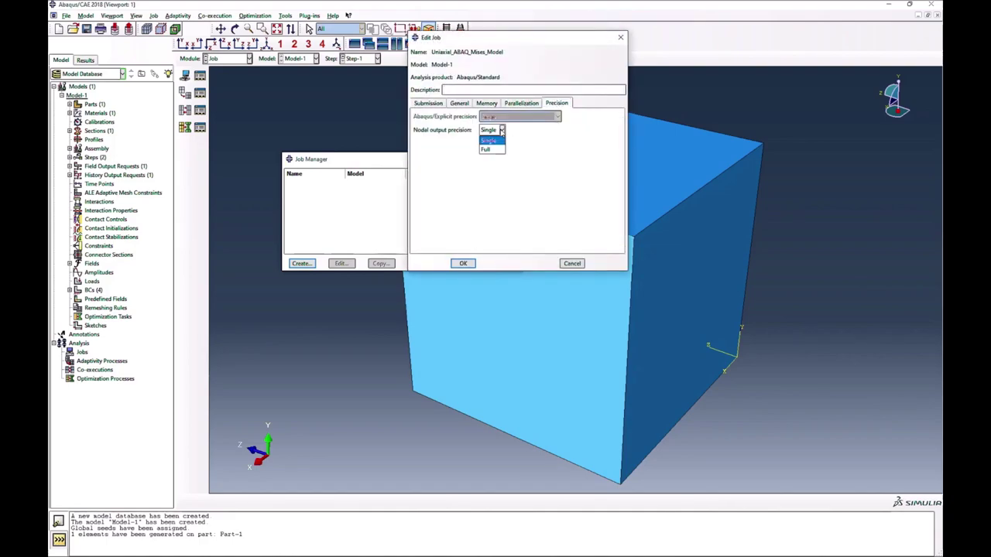
click(488, 149)
click(463, 263)
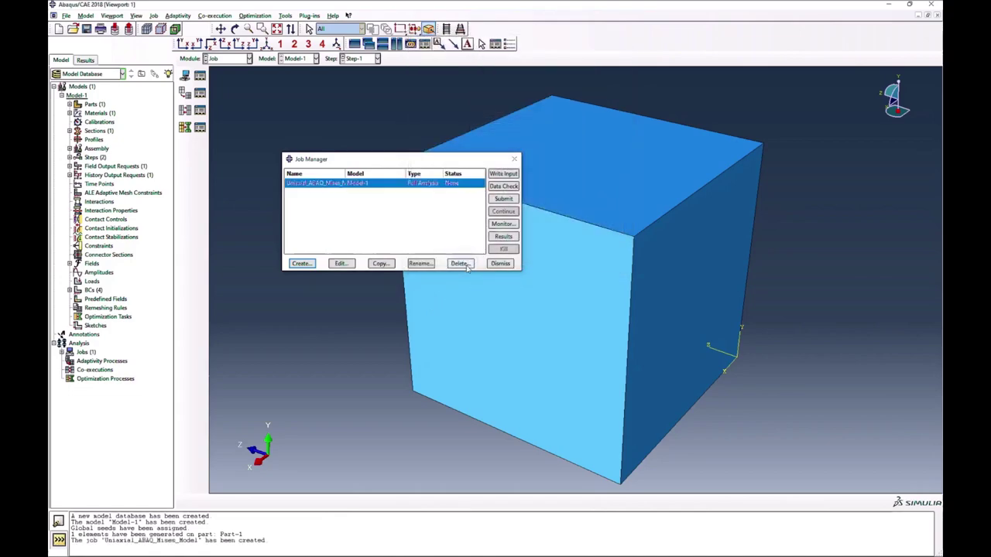
Step: Submit the Uniaxial_ABAQ_Mises_Model job and monitor its progress until the analysis ends, then close the monitor
click(504, 199)
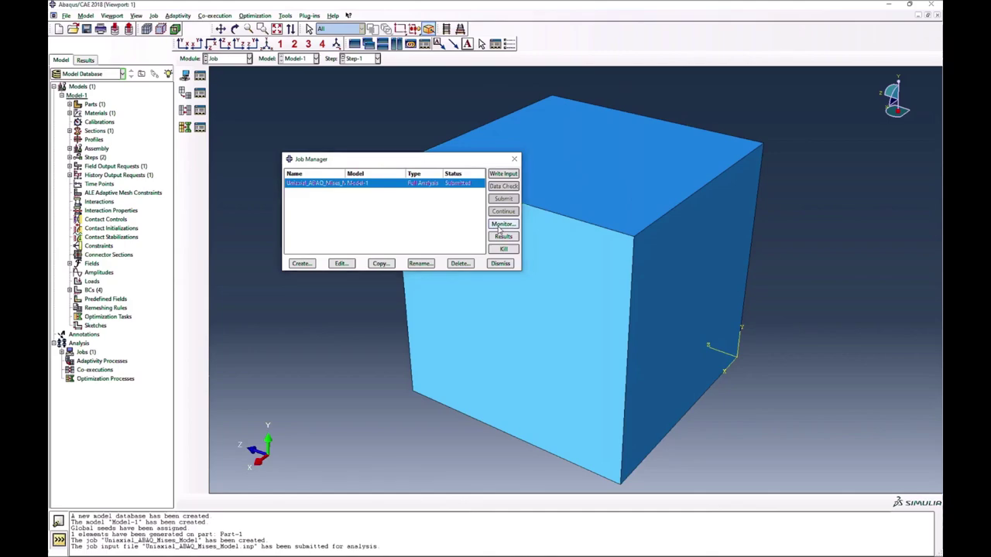
click(503, 224)
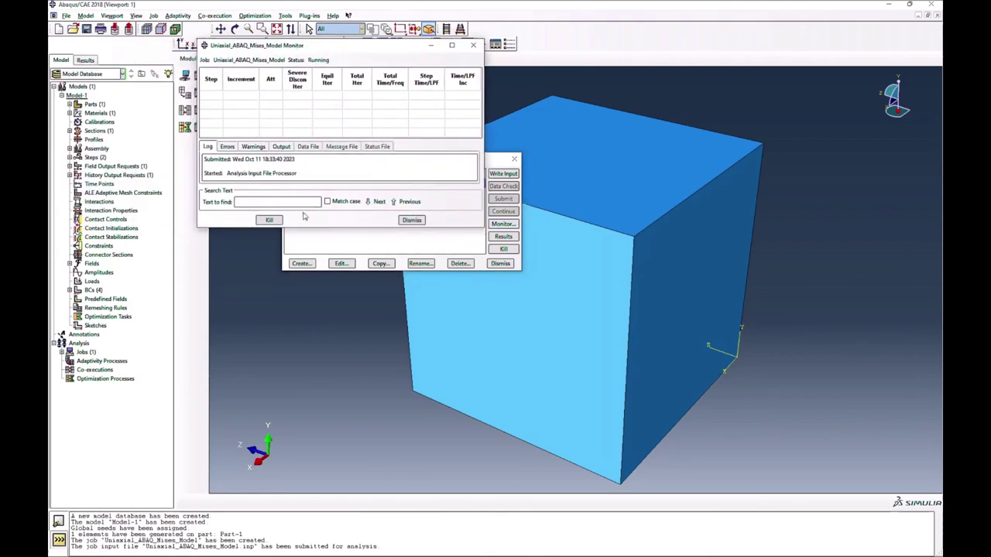
drag(286, 397, 292, 433)
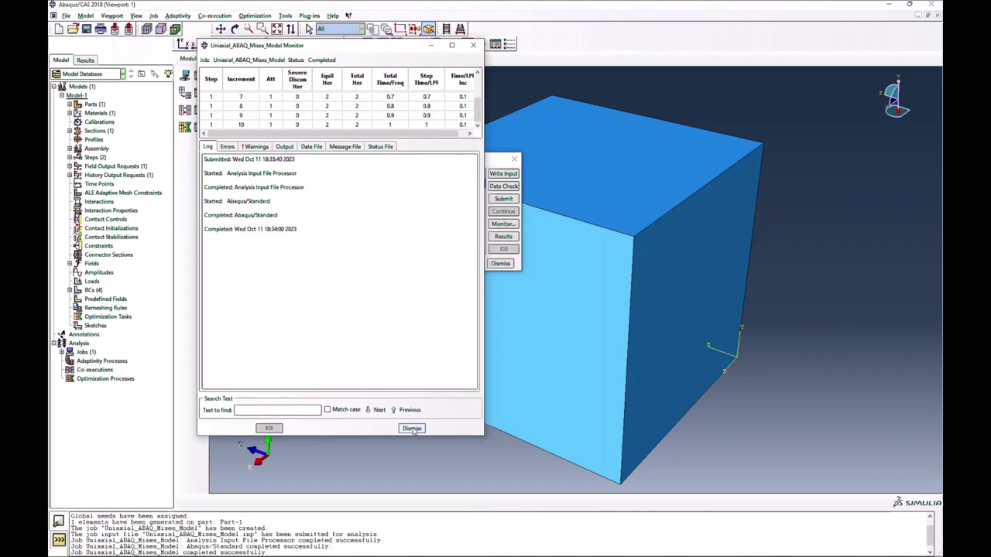
click(413, 429)
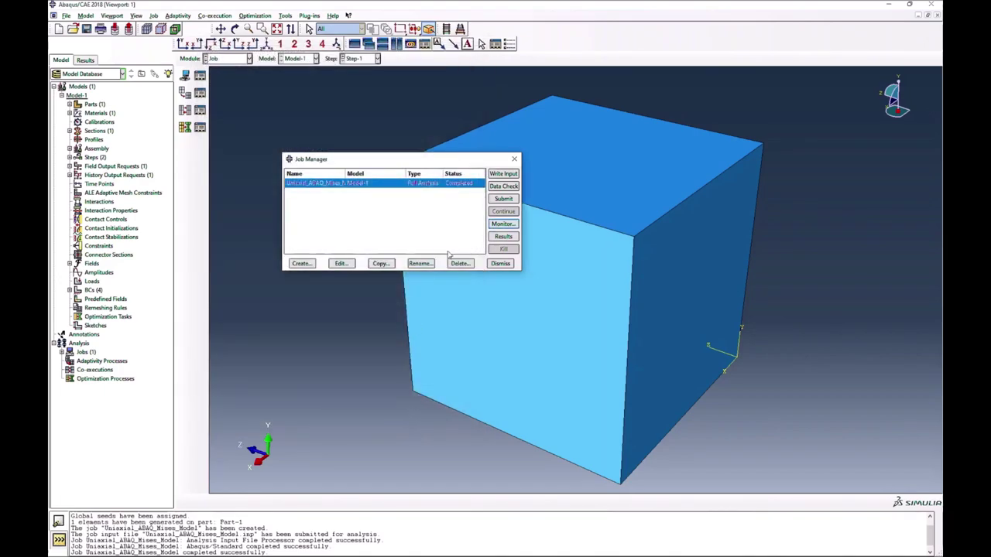
Step: Open the job's results and plot the Mises stress contours on the deformed cube, fitted to the viewport
click(503, 237)
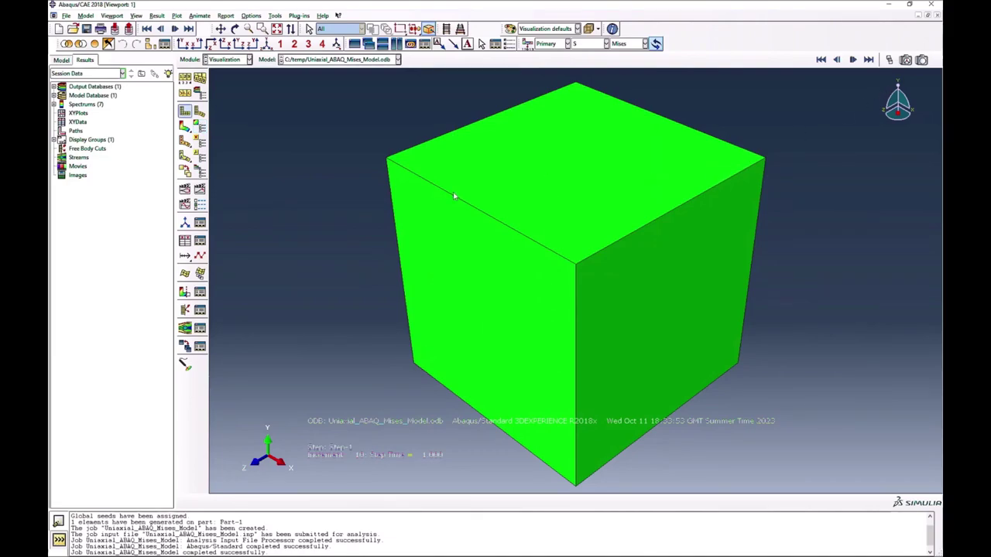
click(185, 126)
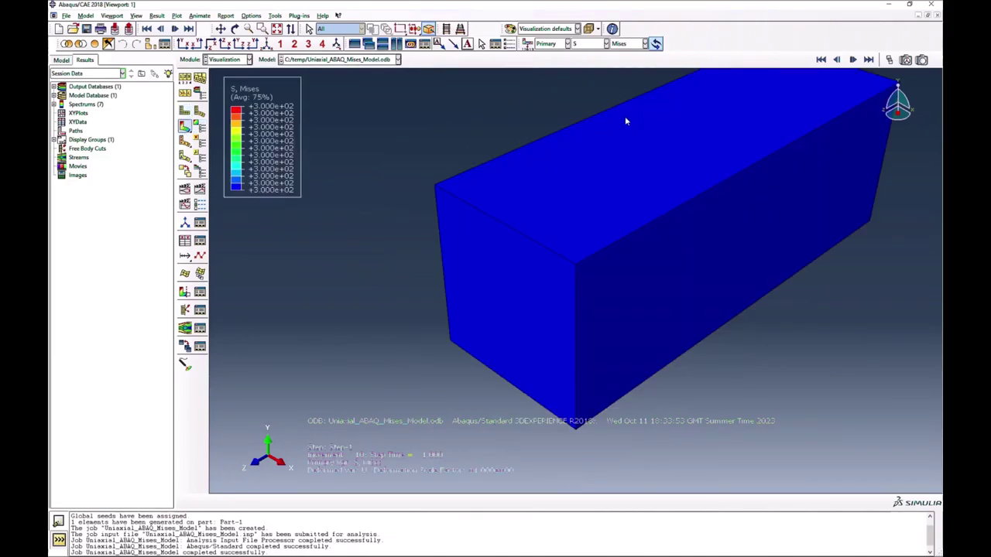
click(277, 29)
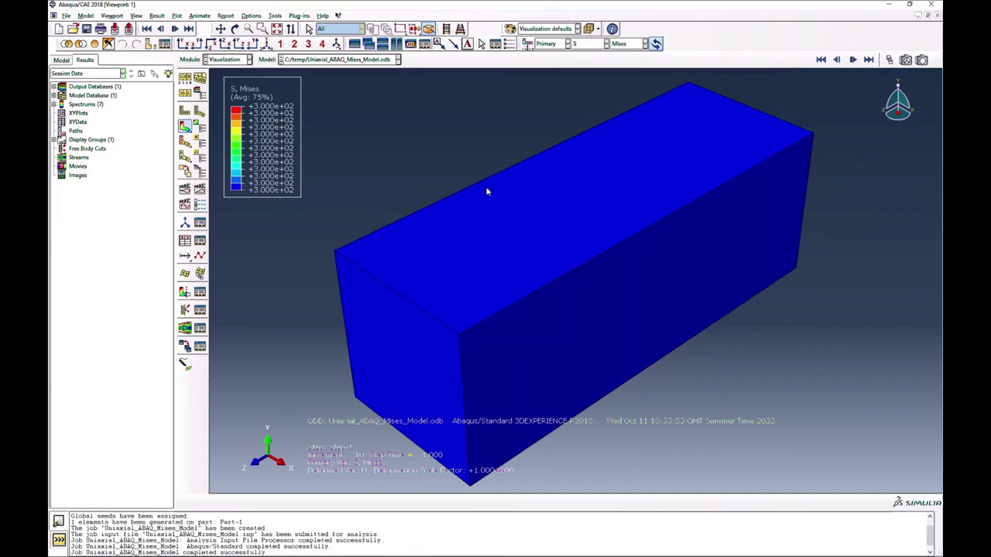
Step: Set up XY data from ODB field output with the integration-point variables LE33 and S33
click(275, 15)
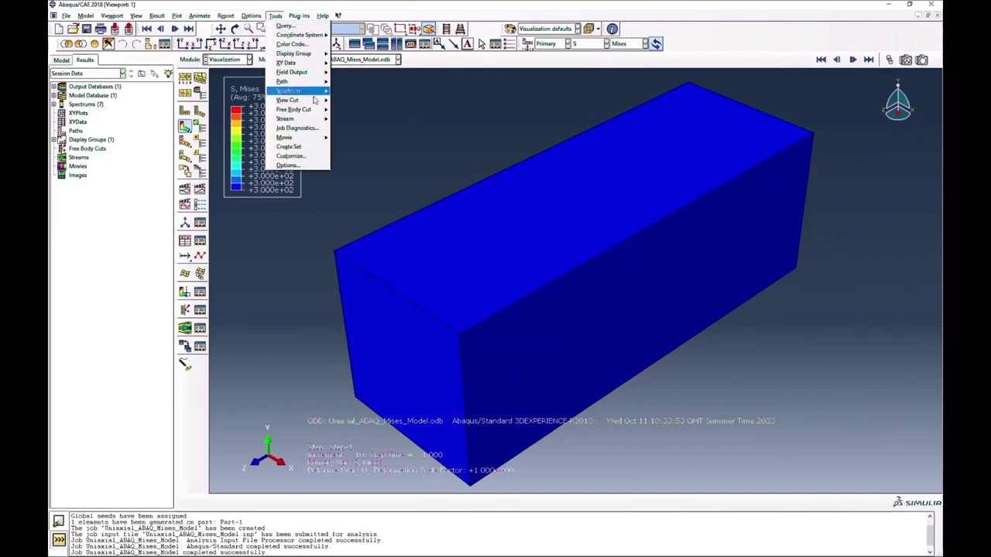
mouse_move(300, 63)
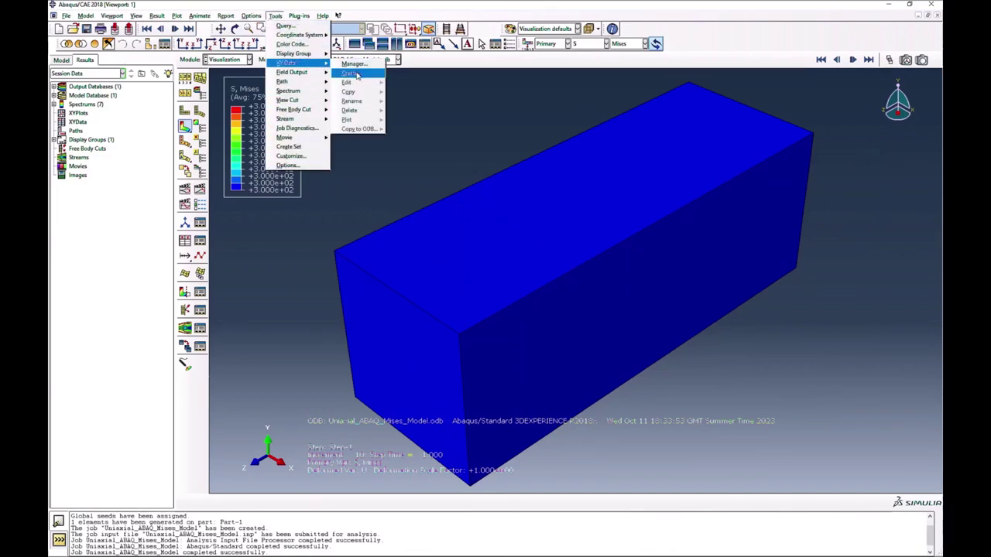
click(354, 73)
click(361, 143)
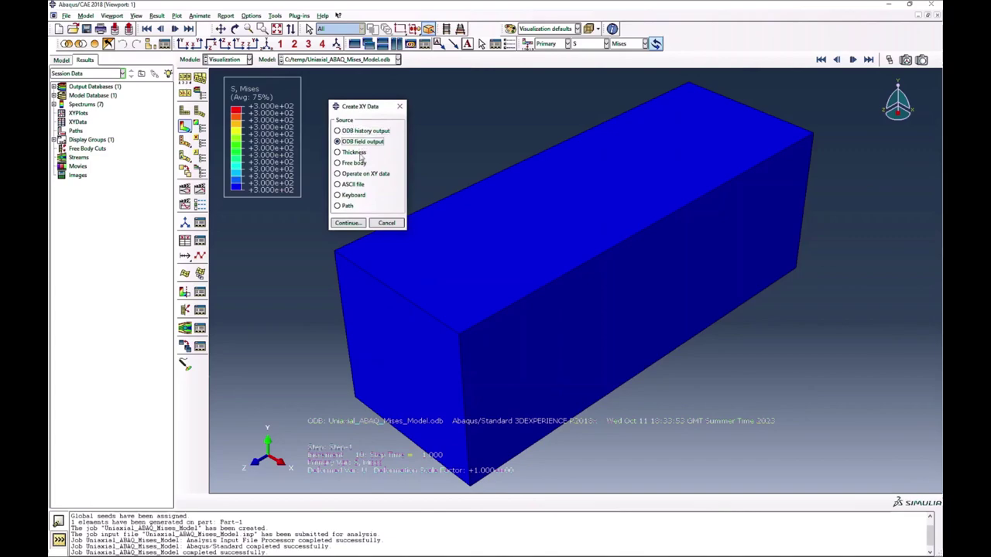
click(348, 223)
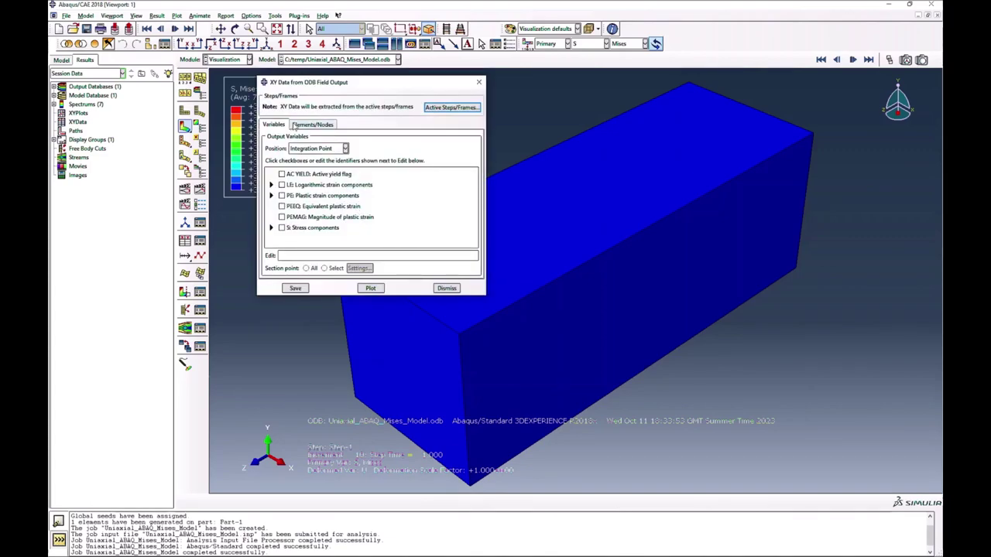
click(271, 185)
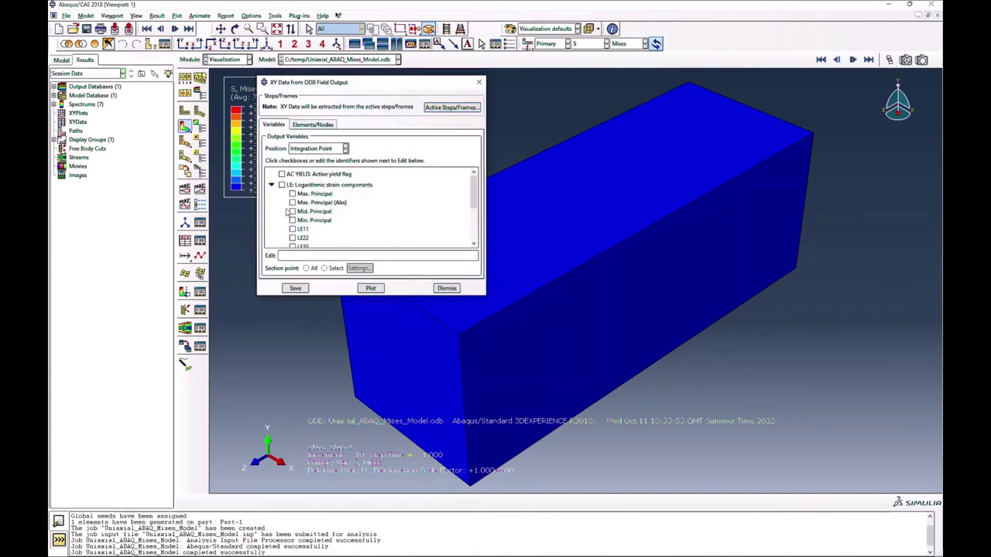
scroll(302, 237, down, 3)
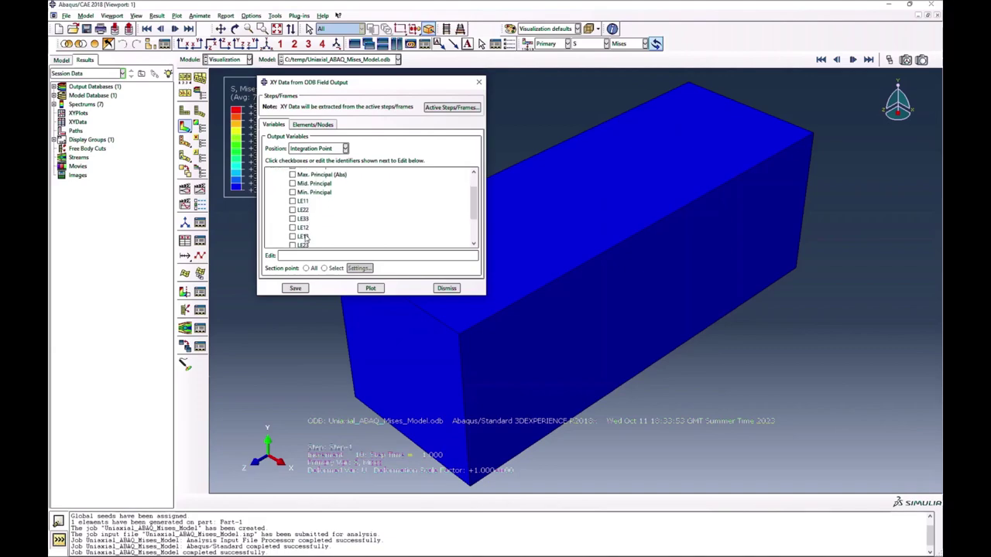
click(292, 219)
scroll(369, 199, down, 5)
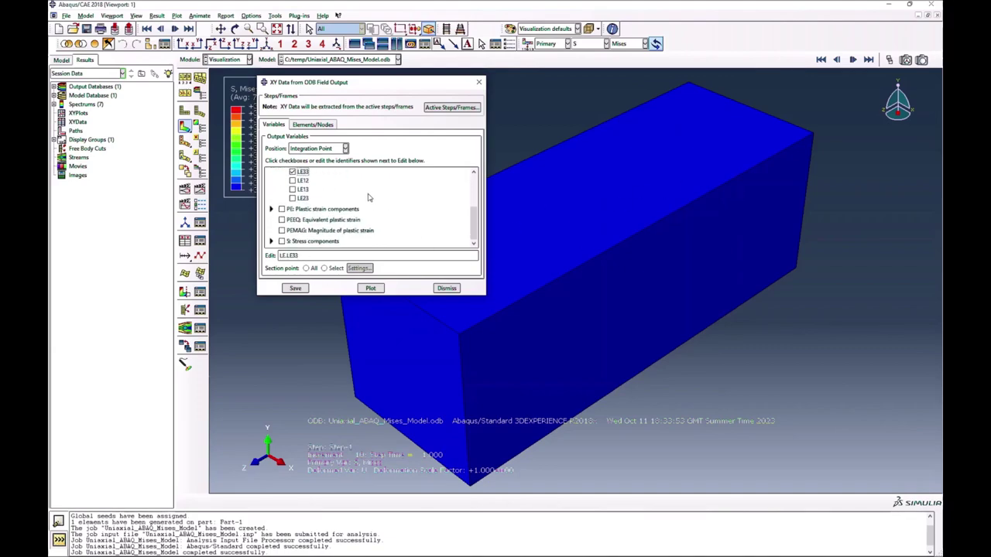
click(271, 241)
scroll(296, 225, down, 3)
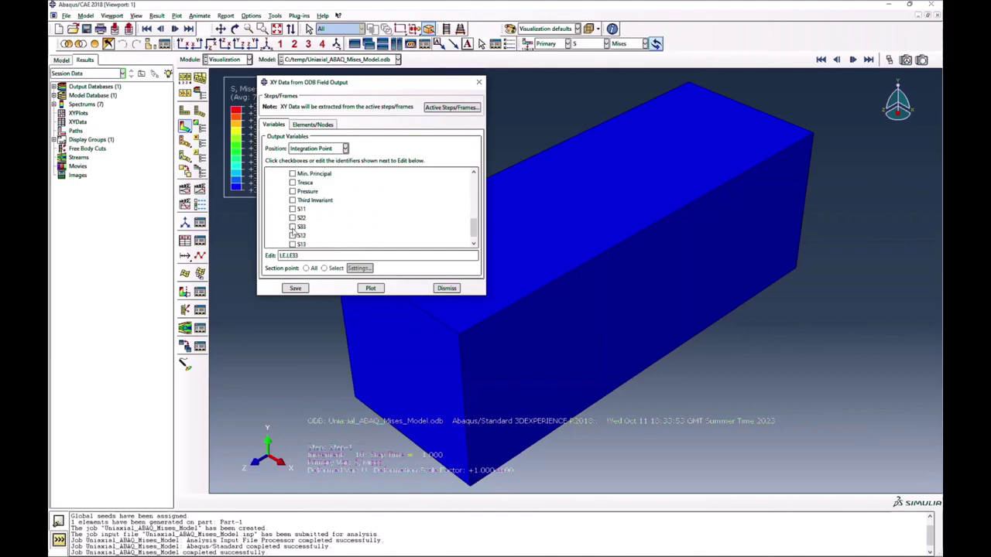
click(293, 226)
Step: Pick the cube's element in the viewport as the data source and save the XY data under the default names
click(313, 124)
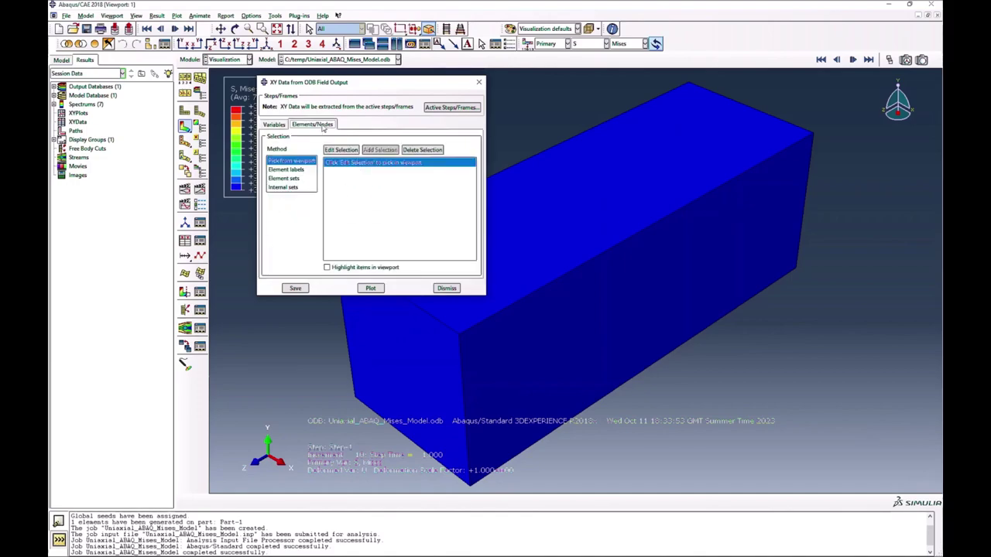
click(340, 150)
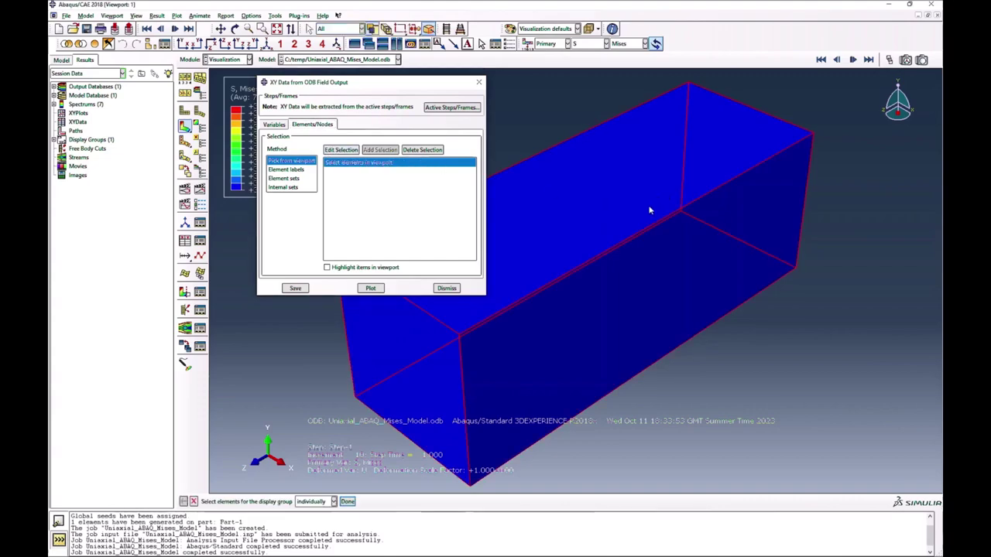
click(346, 501)
click(295, 288)
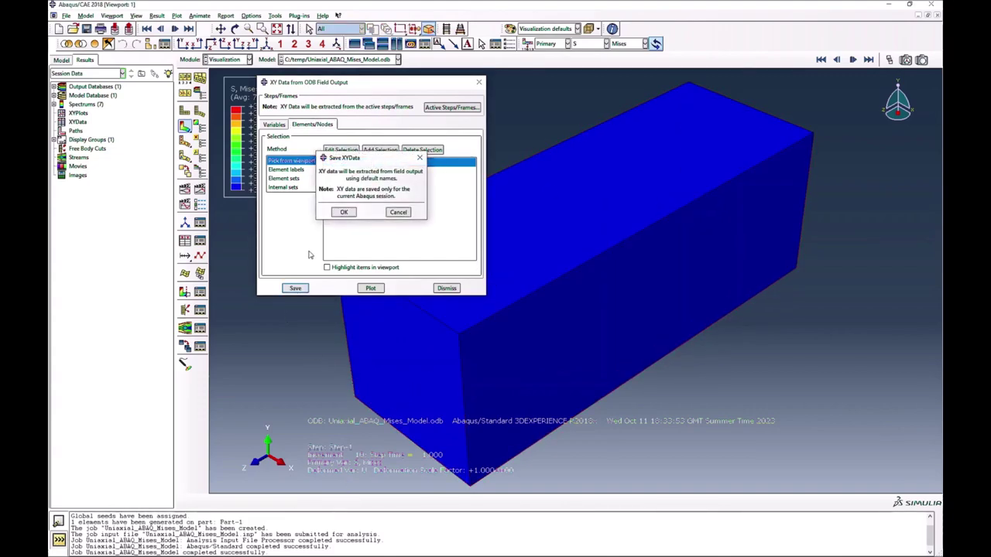
click(343, 212)
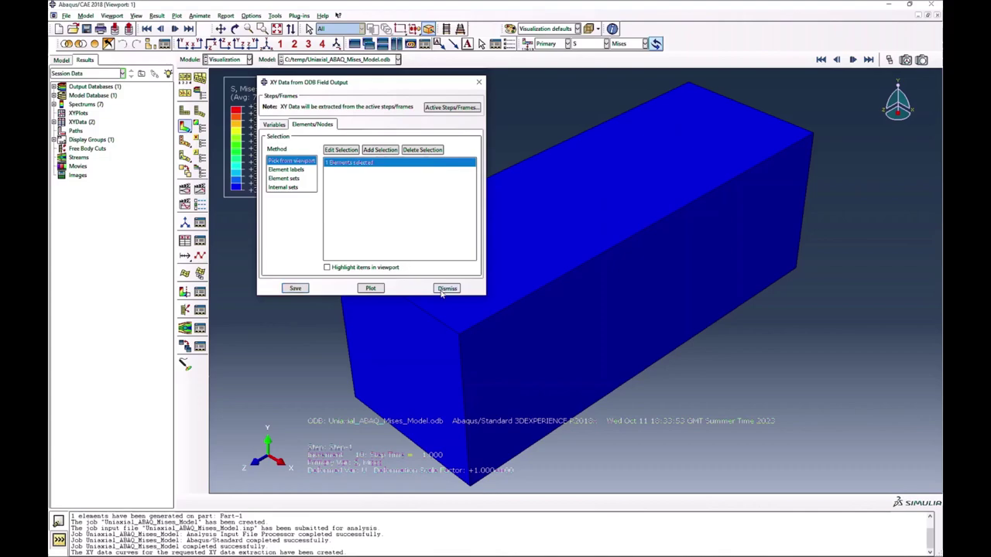
click(447, 288)
Step: Start an Operate on XY Data expression that uses combine, with the absolute value of the LE33 data as first argument
click(274, 16)
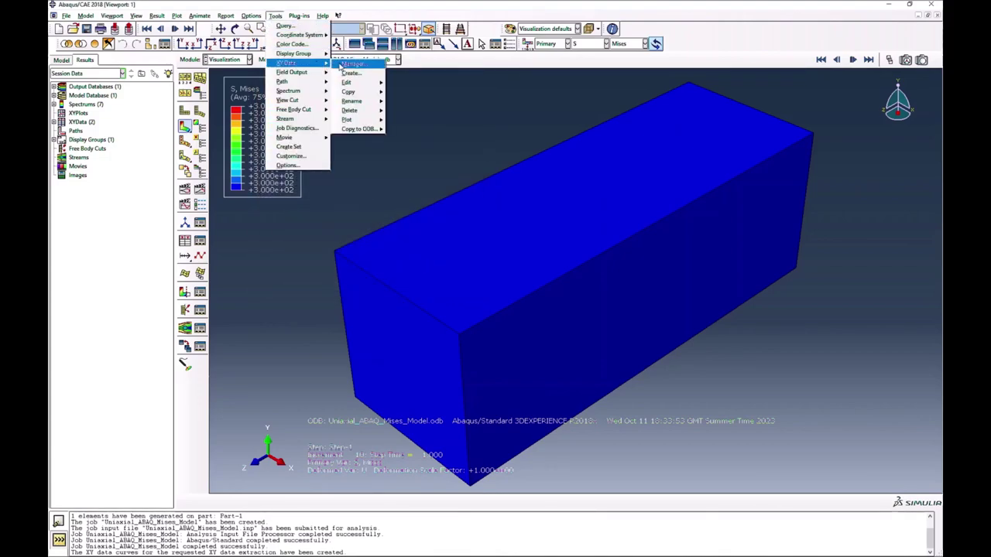
click(340, 72)
click(547, 72)
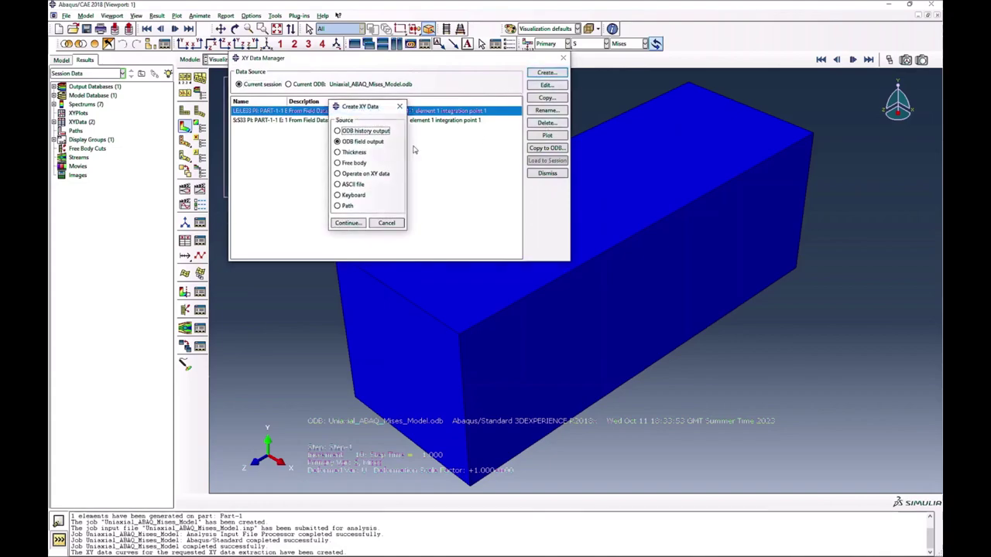
click(360, 173)
click(343, 222)
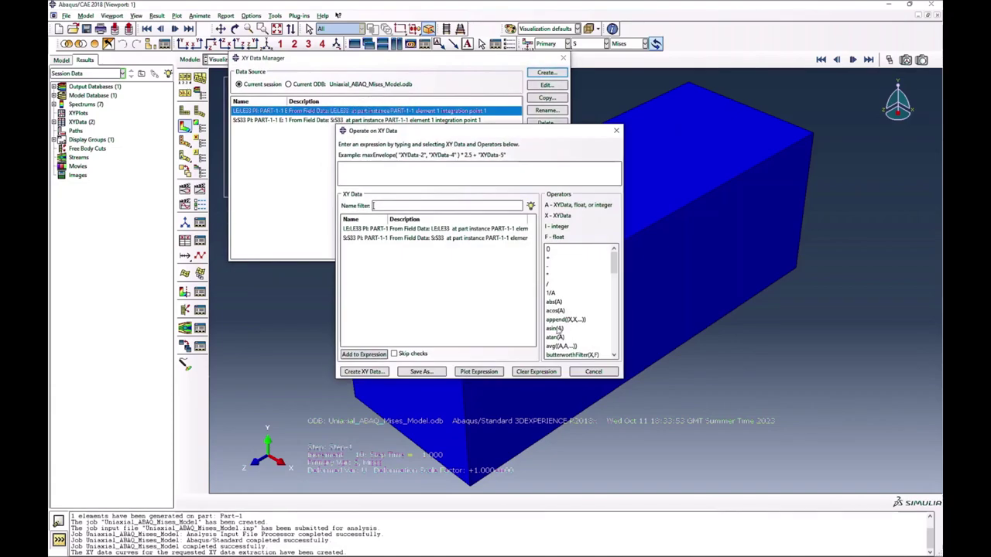
scroll(564, 349, down, 1)
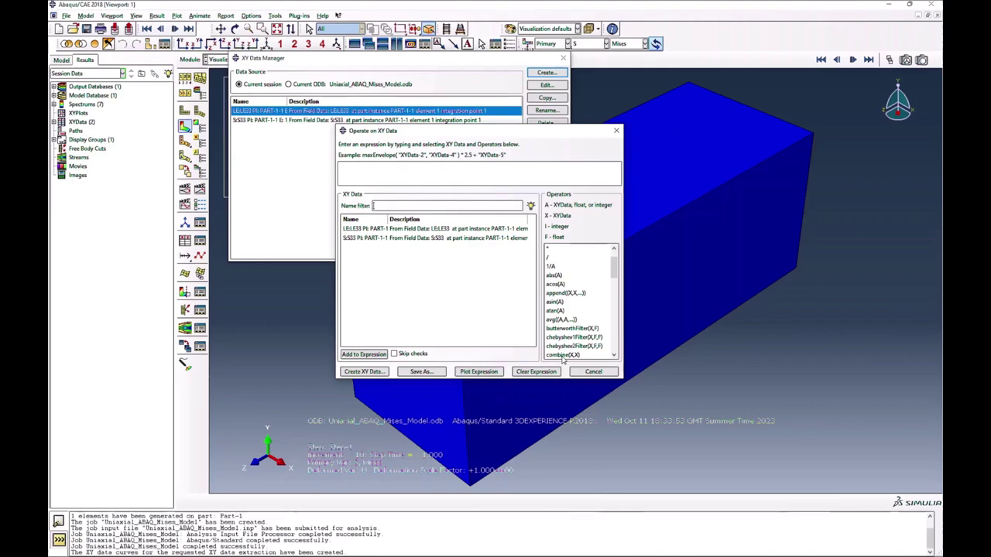
drag(363, 229, 364, 238)
double_click(563, 329)
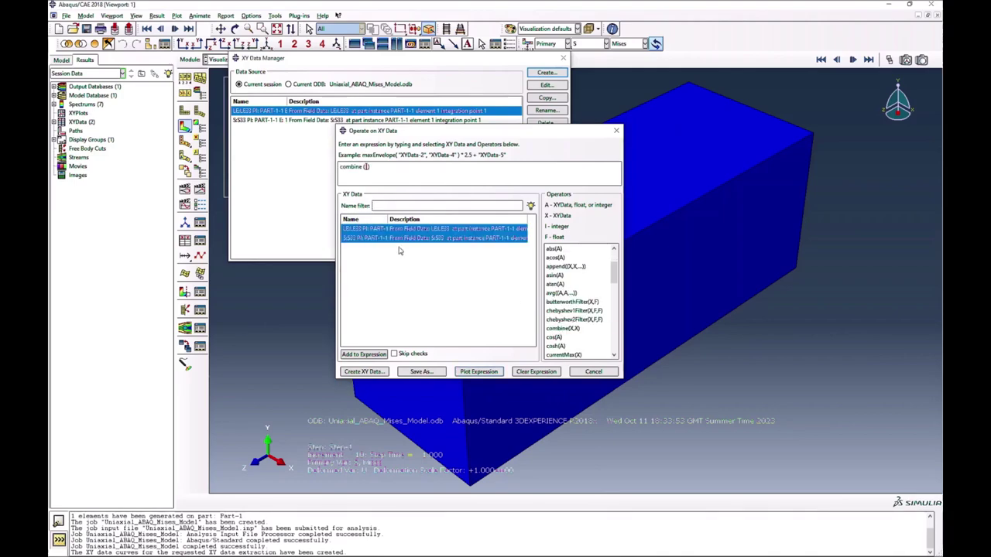
double_click(551, 250)
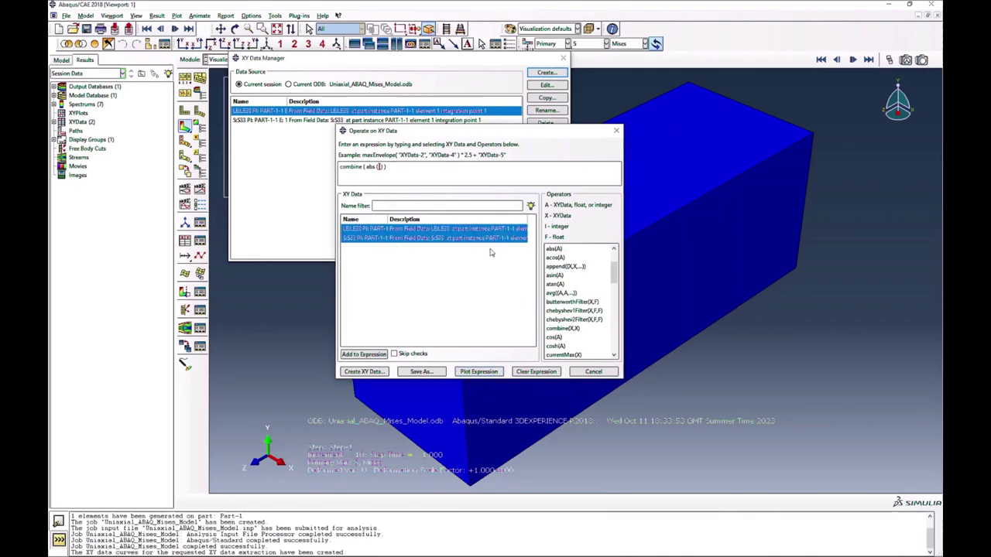
double_click(377, 229)
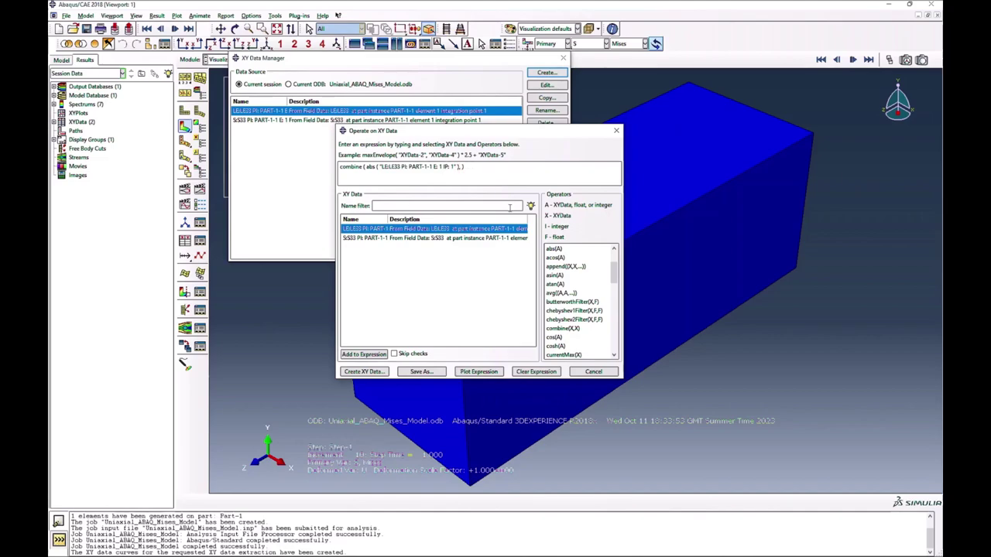
Step: Add the absolute value of the S33 data as combine's second argument and save the result as Default Mat Model
click(562, 251)
click(374, 240)
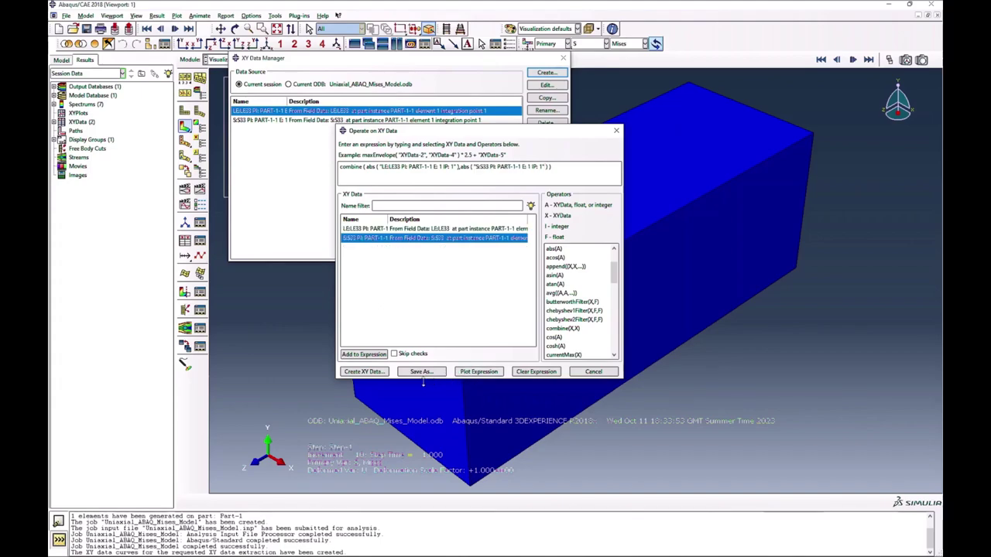
click(421, 371)
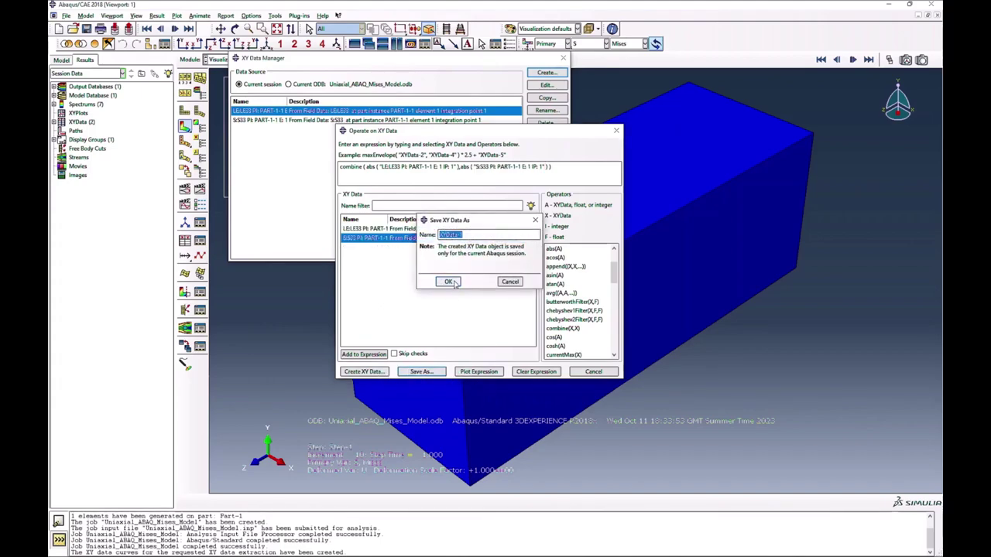
text(Default Mat Model)
click(450, 282)
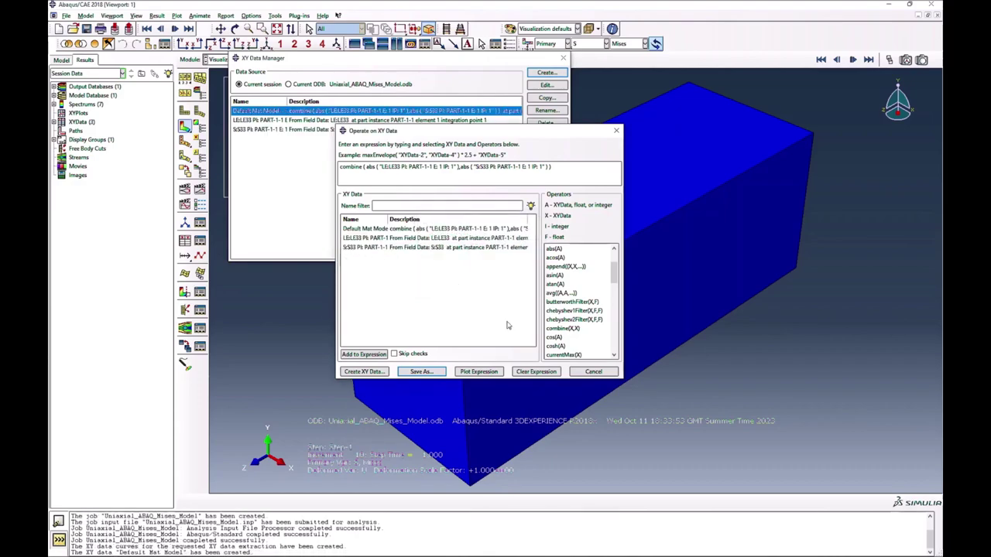
Step: Close the expression dialog, plot the Default Mat Model curve and move the XY Data Manager off the plotted line
click(593, 371)
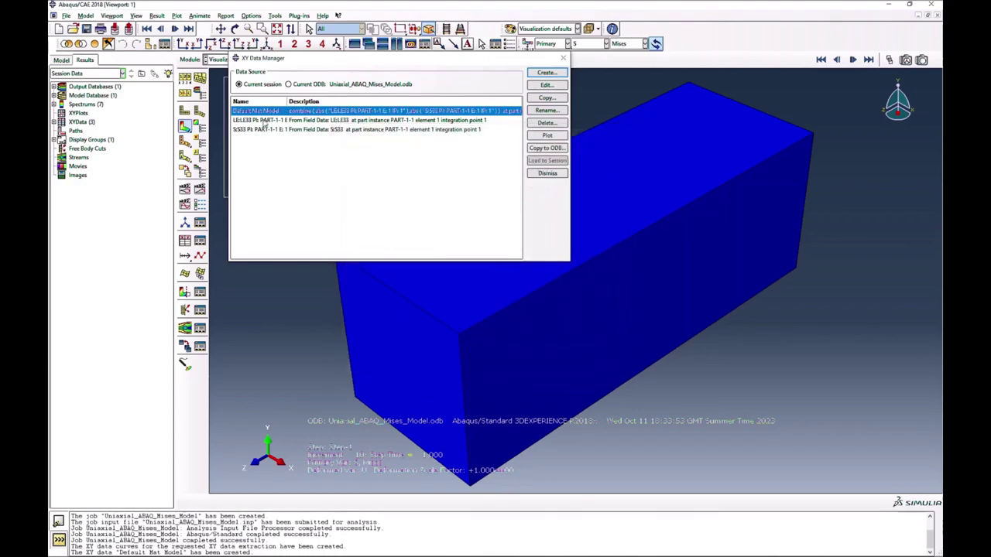
click(548, 137)
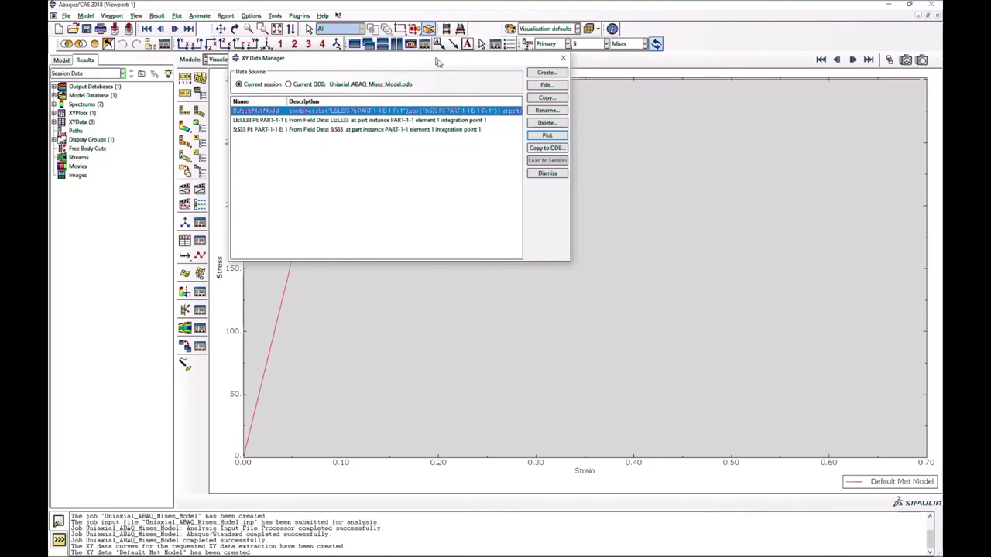
drag(438, 62, 691, 252)
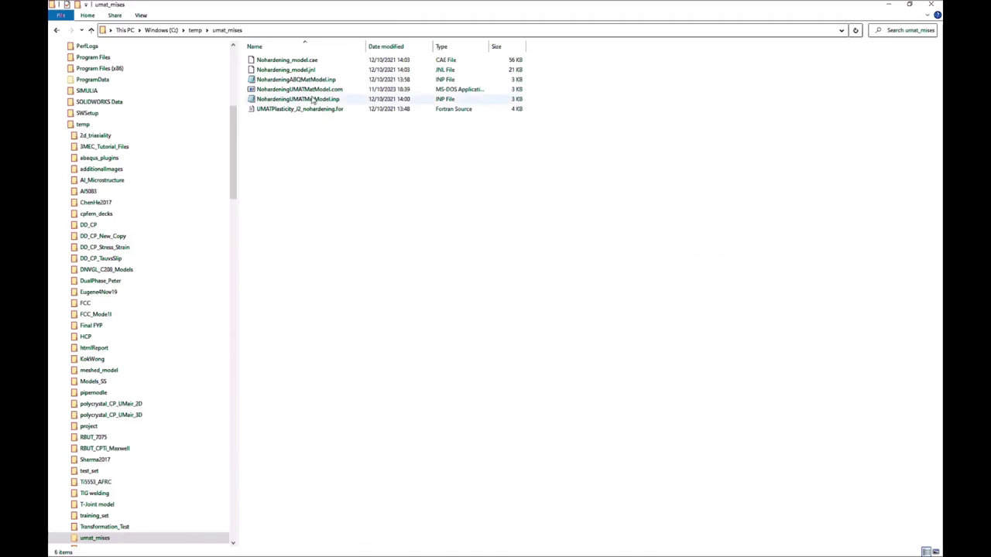
Step: Copy Uniaxial_ABAQ_Mises_Model.inp from C:\temp into E:\Temp\UMAT_Plasticity_Course and open the copy in Notepad++
click(56, 31)
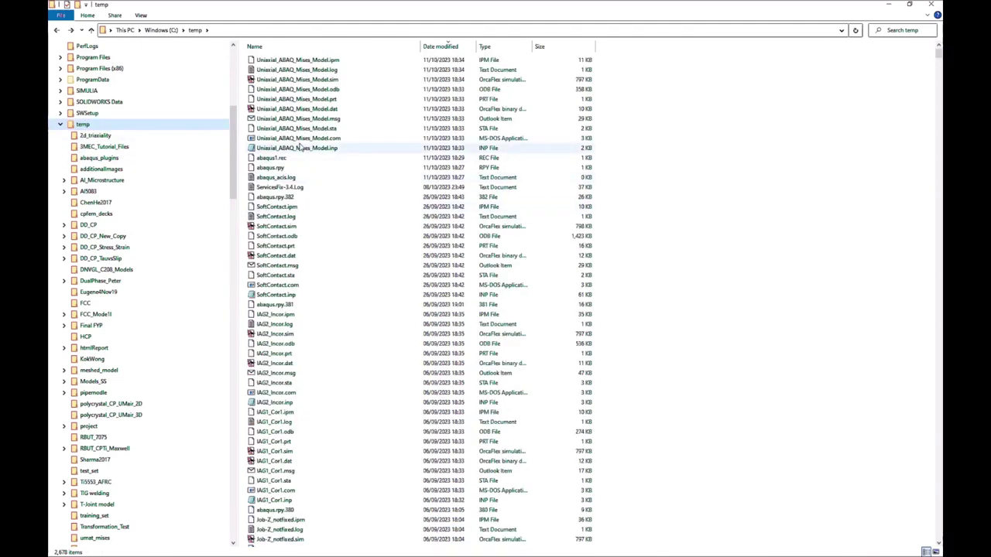
click(318, 151)
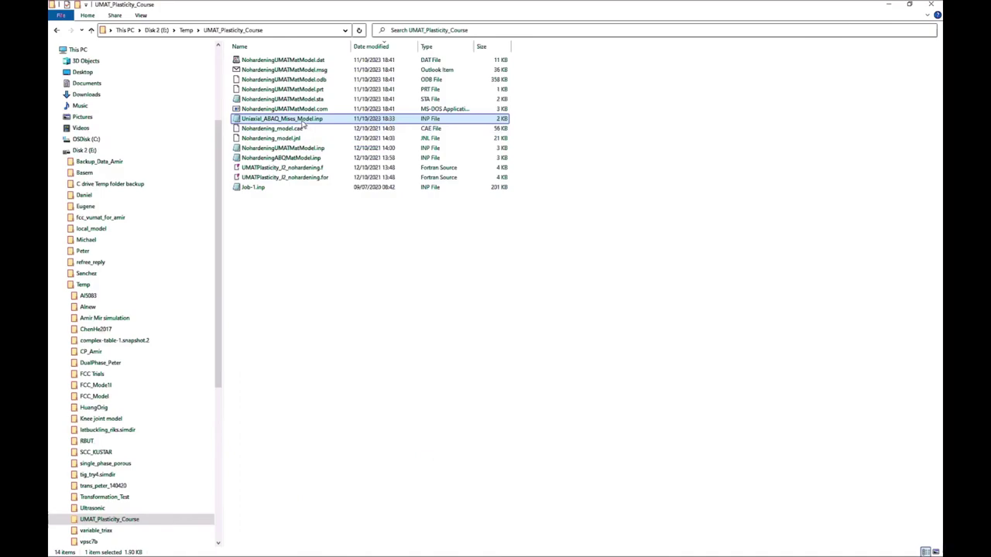
right_click(303, 121)
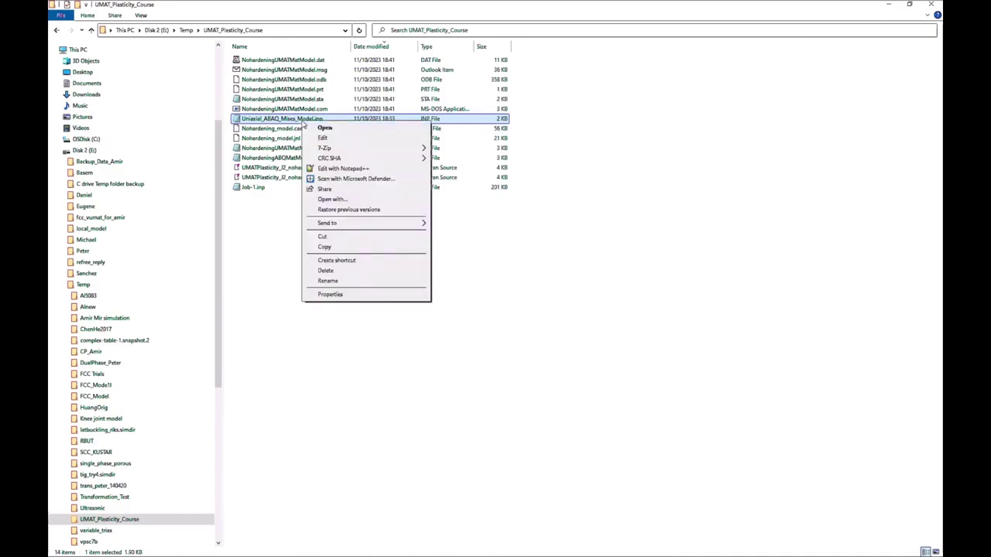
click(344, 168)
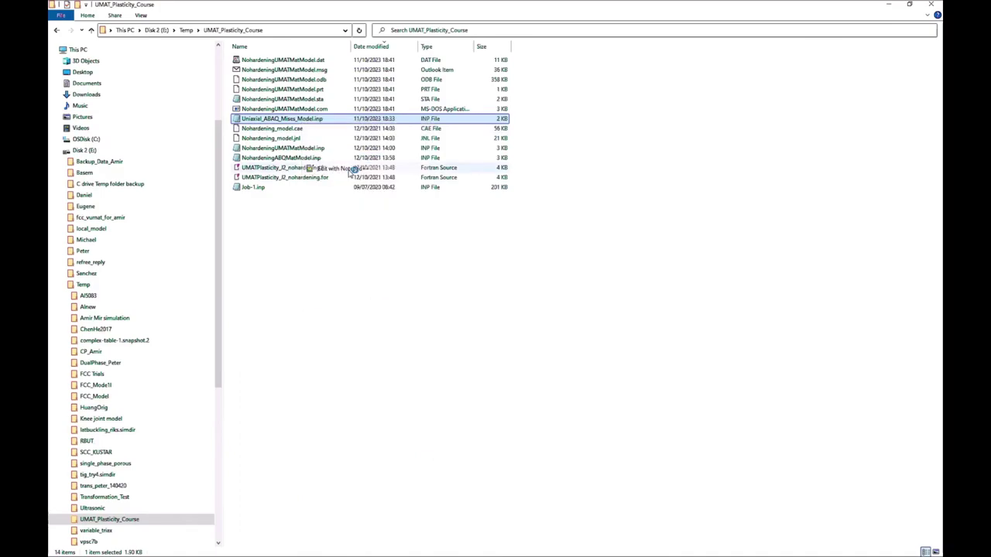
drag(515, 4, 584, 176)
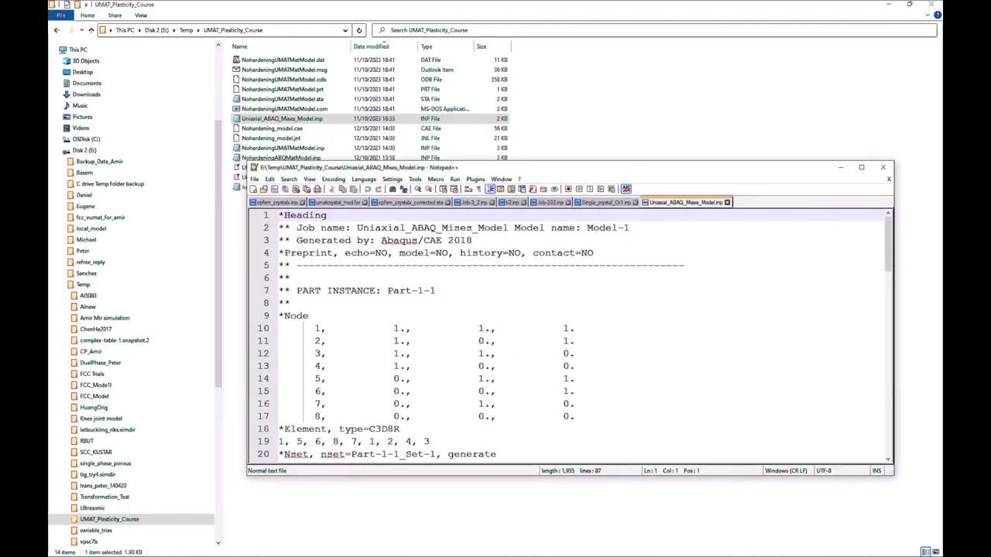
Step: Comment out the *Elastic keyword and its data line under Material-1 with a ** prefix
scroll(569, 333, down, 11)
scroll(569, 333, down, 3)
scroll(569, 333, up, 1)
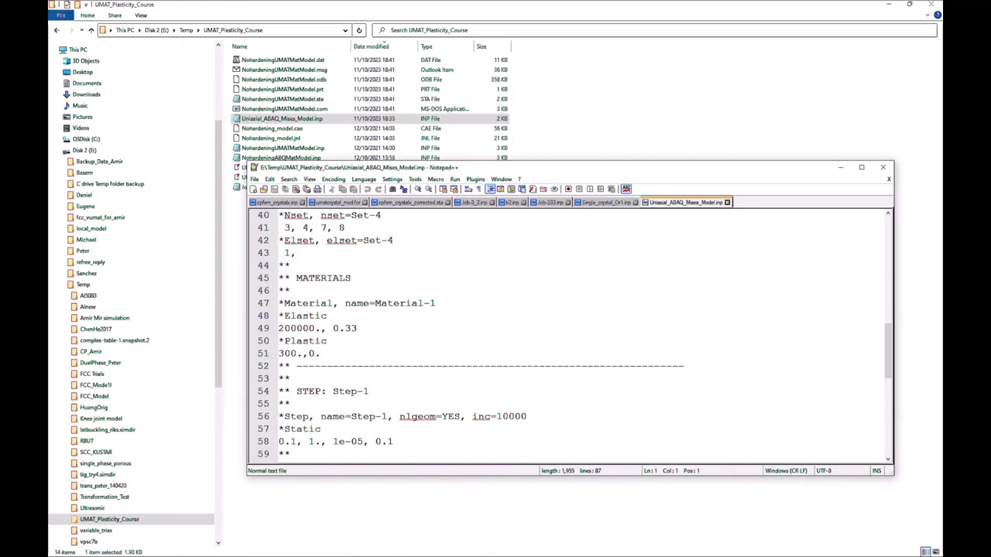
click(280, 316)
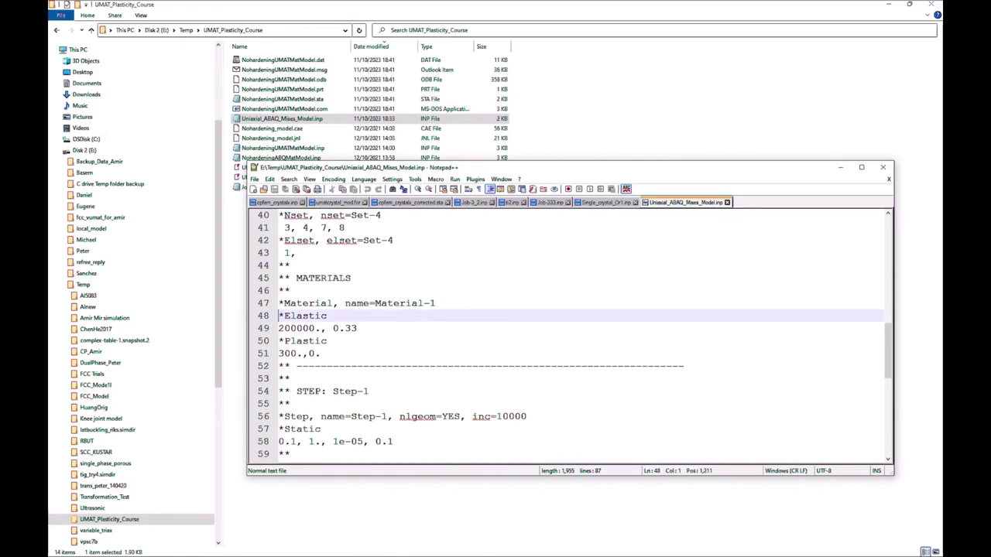
text(**)
key(Down)
key(Return)
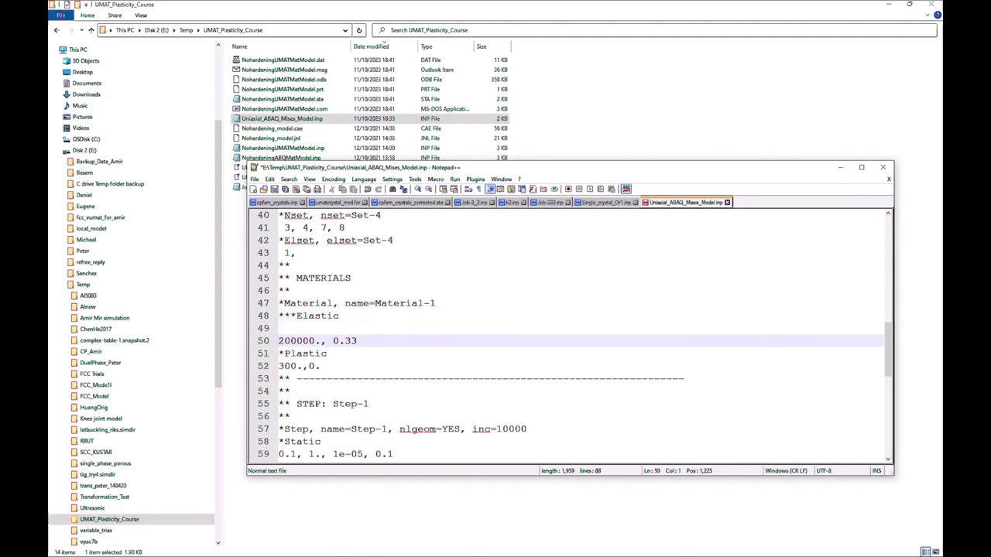
key(BackSpace)
text(**)
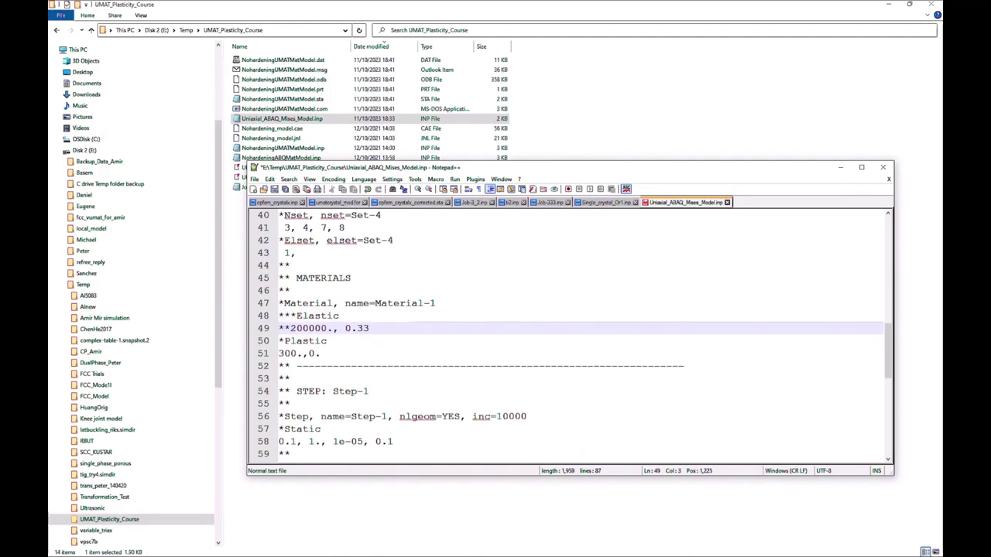
Step: Comment out the *Plastic keyword and its data line with a ** prefix
key(Down)
key(Left)
text(**)
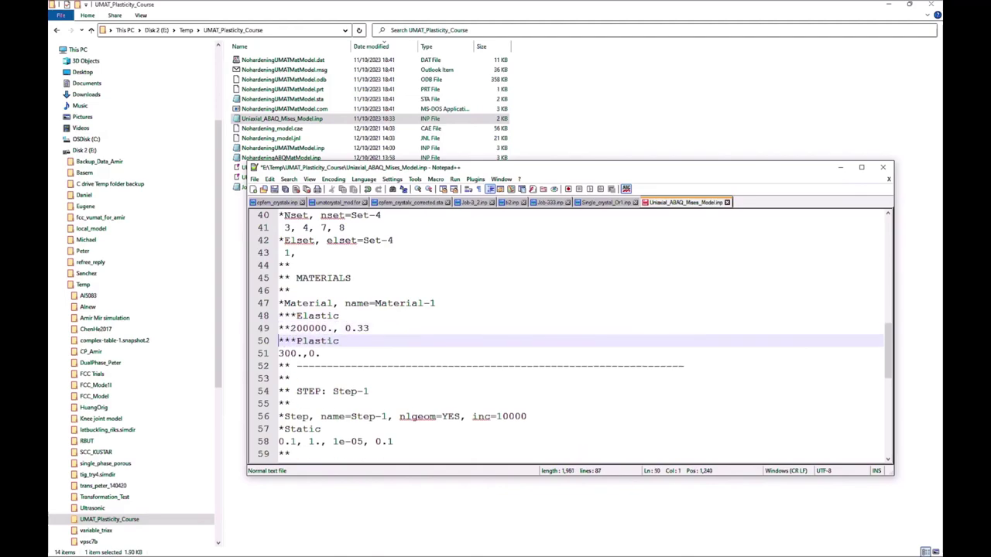
key(Down)
text(**)
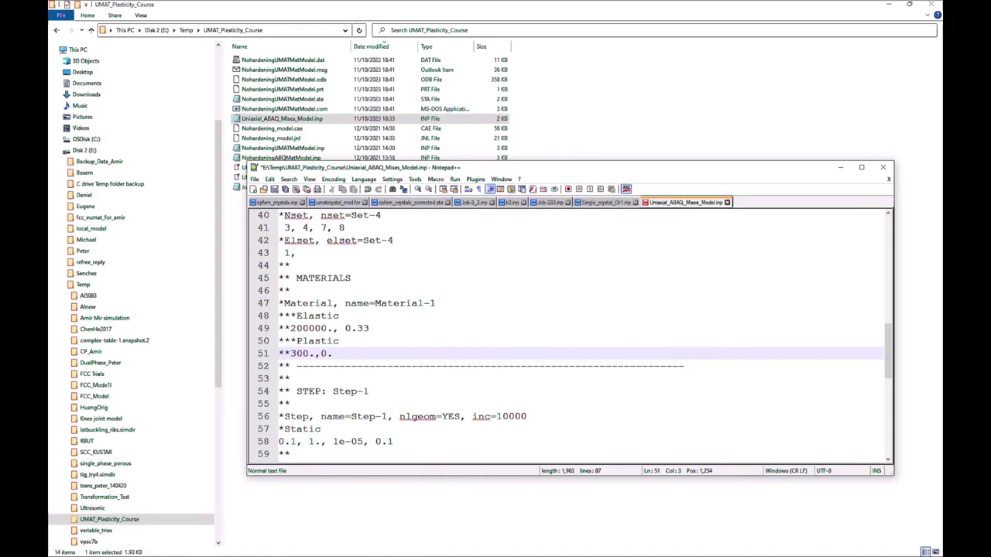
Step: Insert a *Depvar keyword directly below the Material-1 line, with 13, as its data line
click(437, 303)
key(Return)
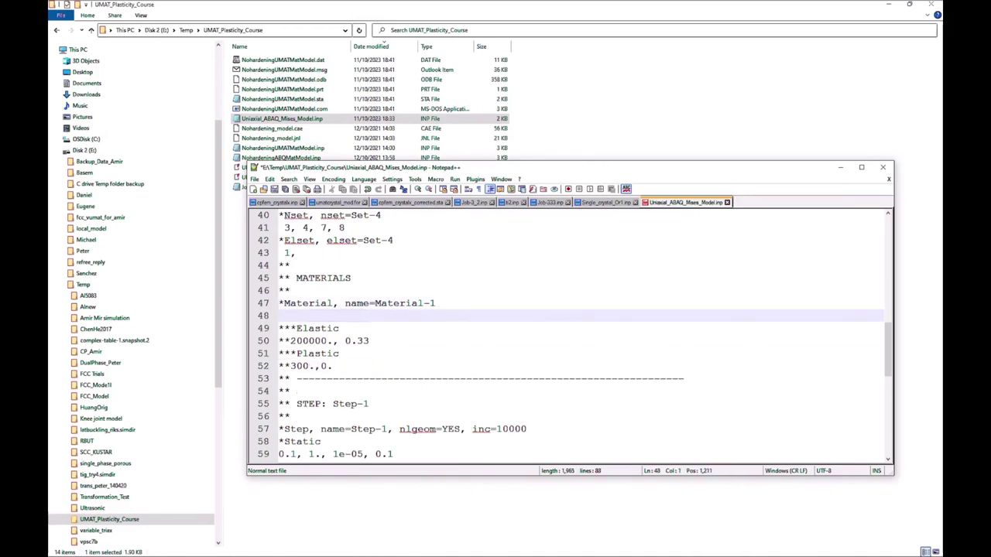
text(*Depvar)
key(Return)
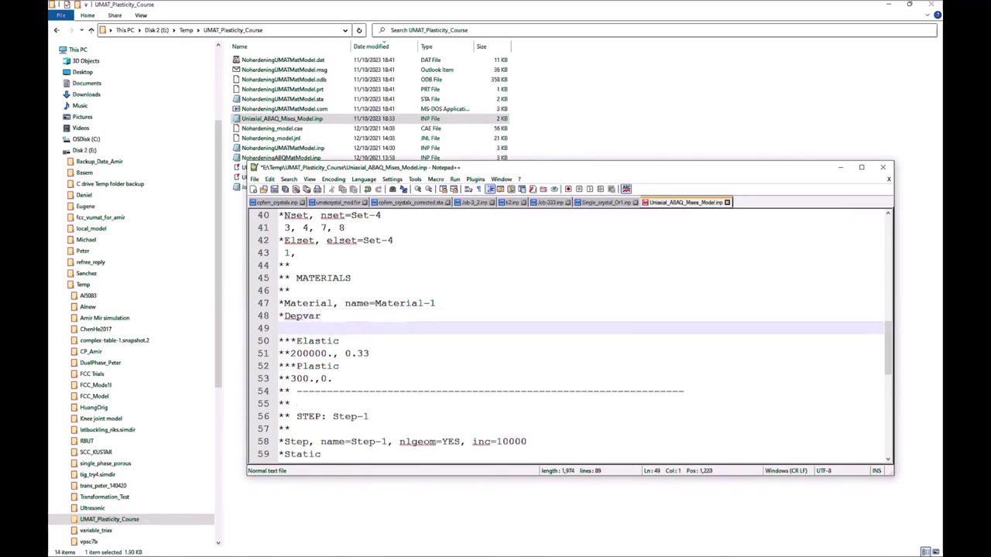
text(13,)
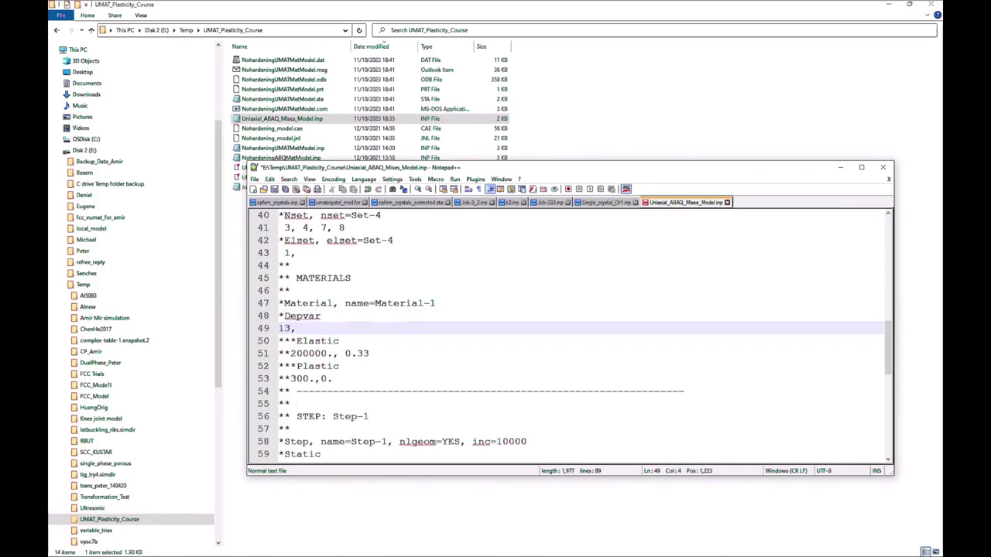
Step: Add the keyword line *User Material, constants=3 below the *Depvar data
key(Return)
text(*)
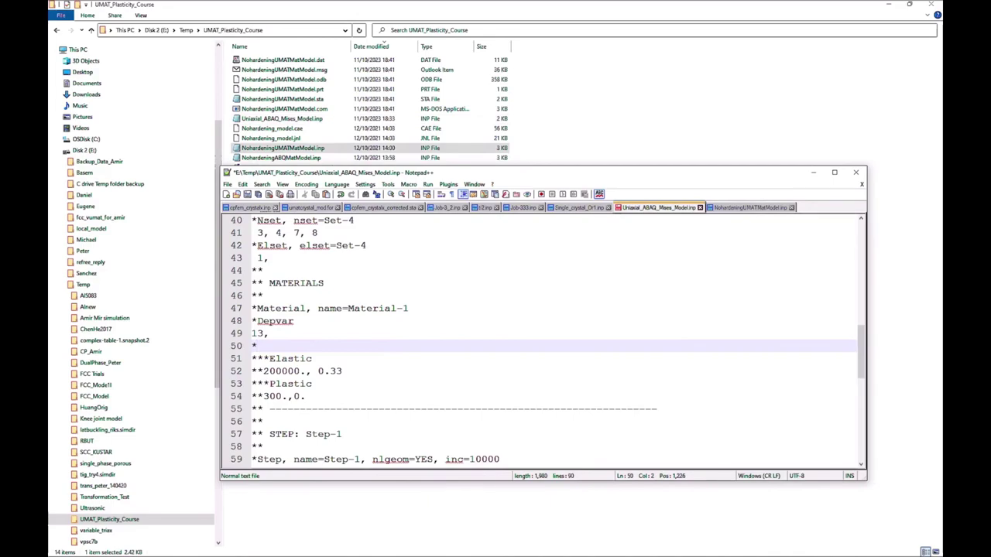
drag(257, 346, 246, 349)
text(*User Material, constants=3)
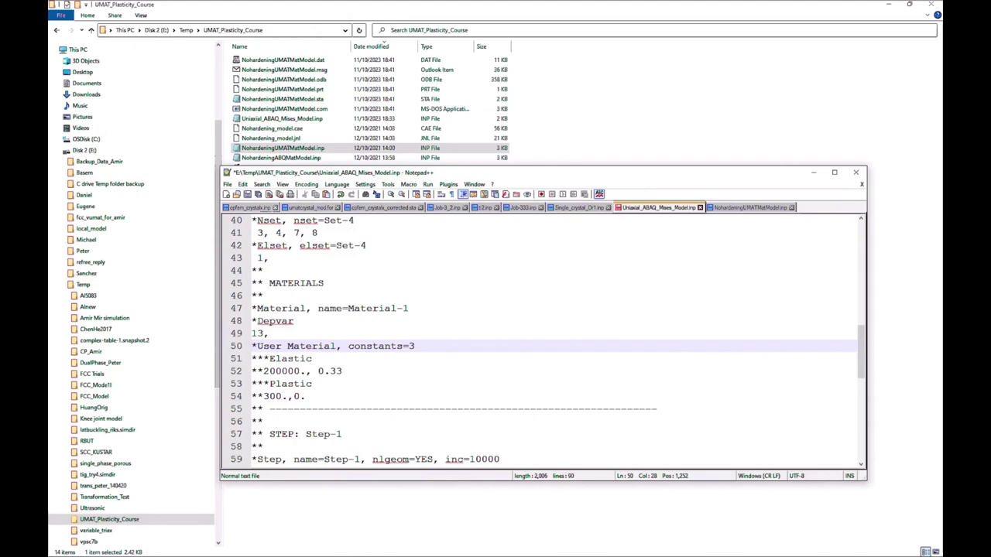
Step: Enter the user material constants 200000., 0.33, 300. by copying them from the commented elastic and plastic data lines
key(Return)
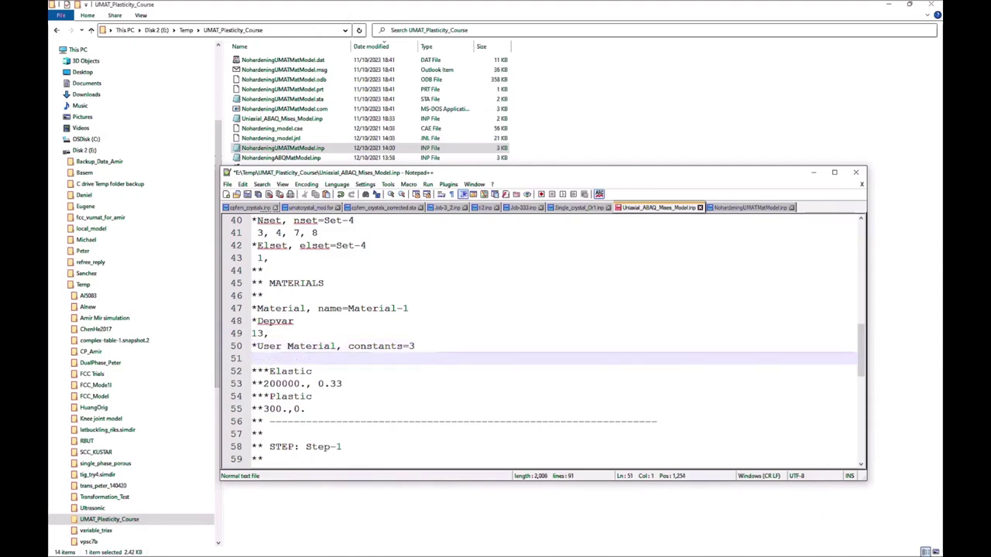
drag(263, 383, 342, 384)
key(ctrl+c)
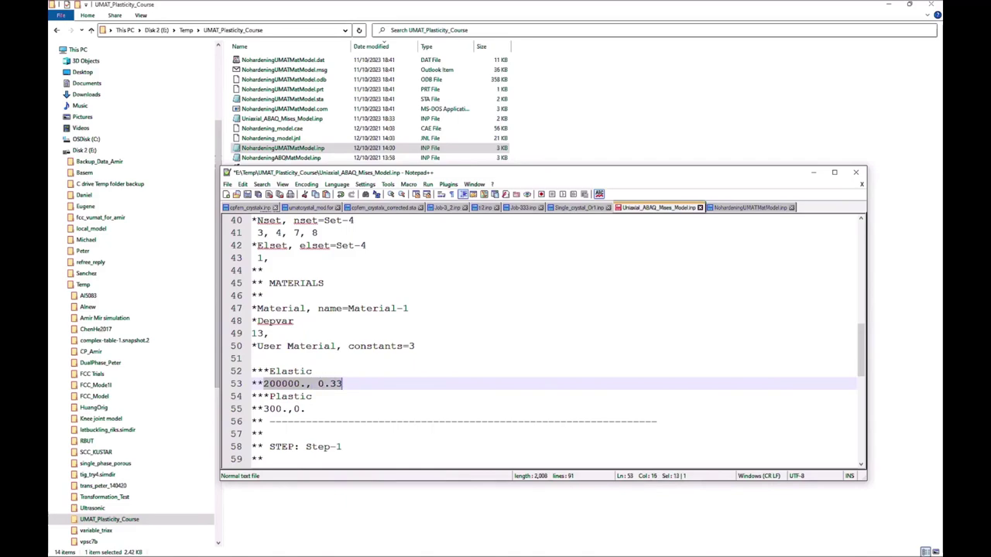
key(Up)
key(Up)
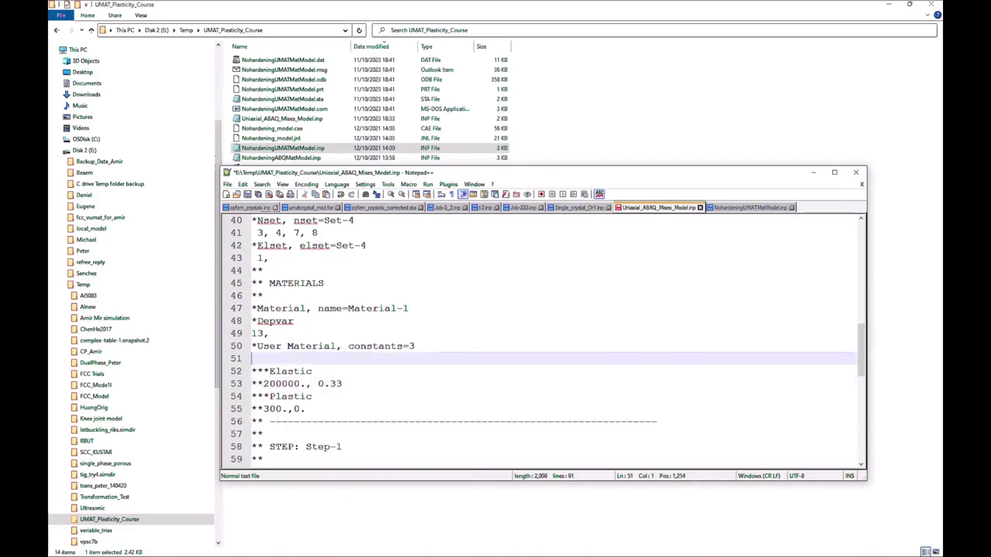
key(ctrl+v)
text(,)
drag(263, 409, 287, 409)
key(ctrl+c)
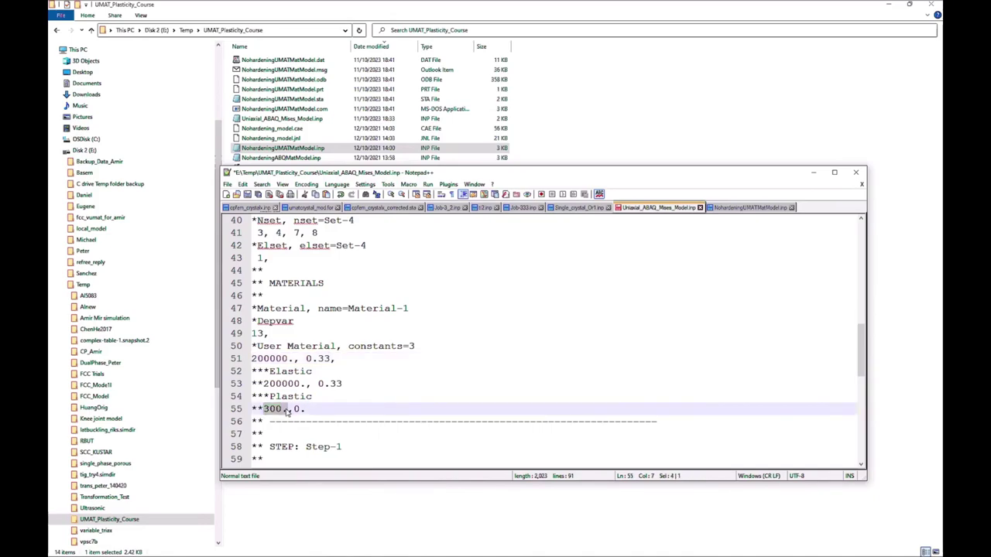
click(341, 358)
key(ctrl+v)
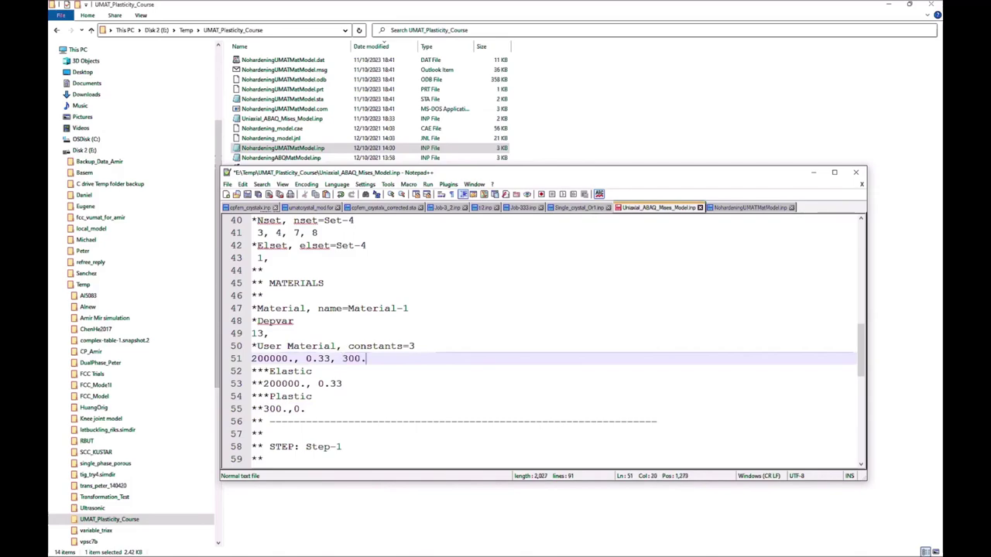
Step: Label state variables 1 to 13 under *Depvar as EE11, EE22, EE33, EE12, EE13, EE23, the matching EP components and PEEQ, and save the file
key(Up)
key(Up)
key(Return)
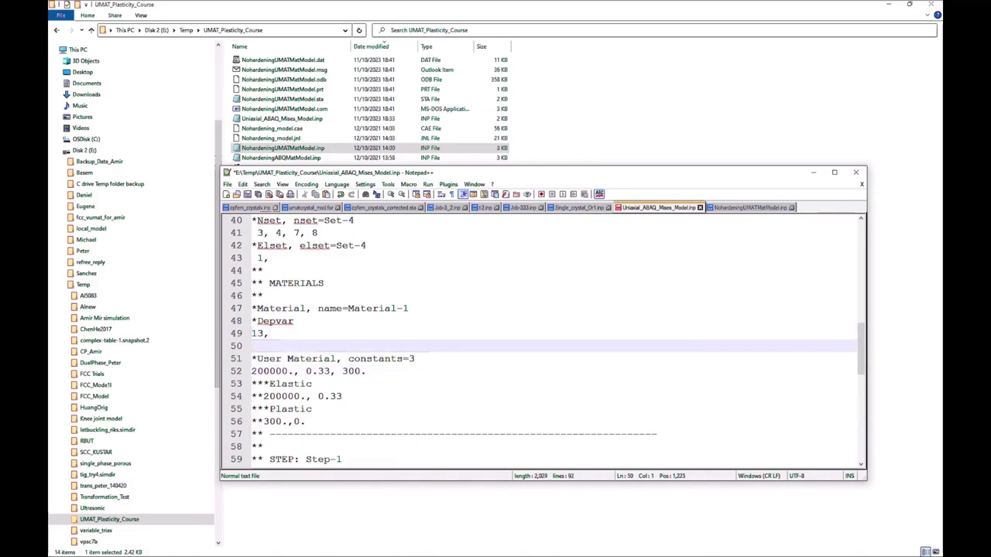
text(1, EE11, EE11 2, EE22, EE22 3, EE33, EE33 4, EE12, EE12 5, EE13, EE13 6, EE23, EE23 7, EP11, EP11 8, EP22, EP22 9, EP33, EP33 10, EP12, EP12 11, EP13, EP13 12, EP23, EP23 13, PEEQ, PEEQ)
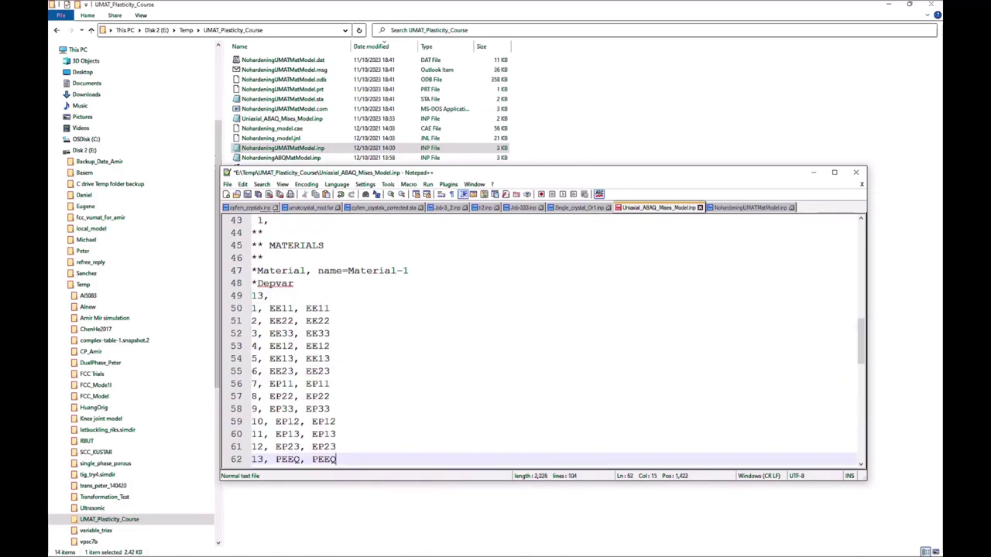
scroll(542, 340, down, 1)
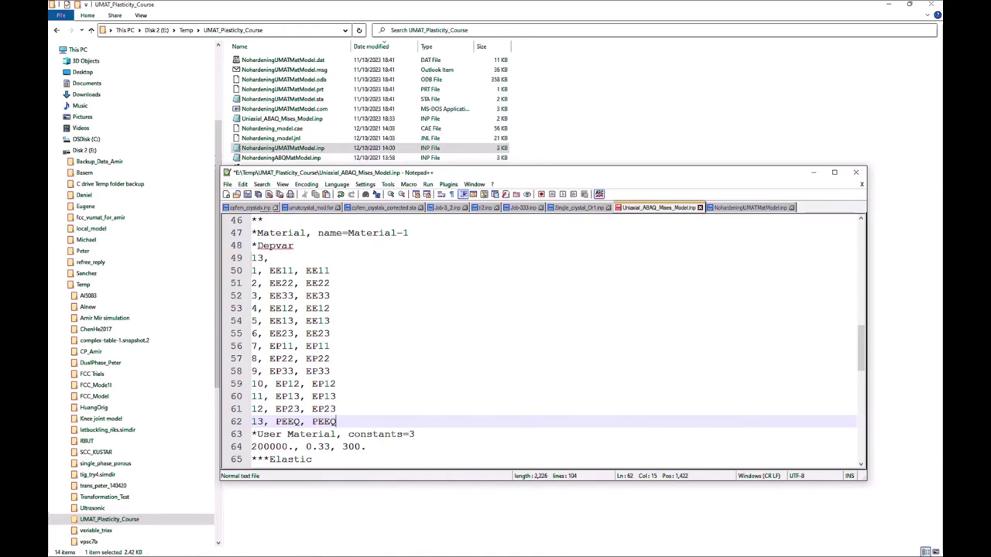
scroll(542, 341, down, 2)
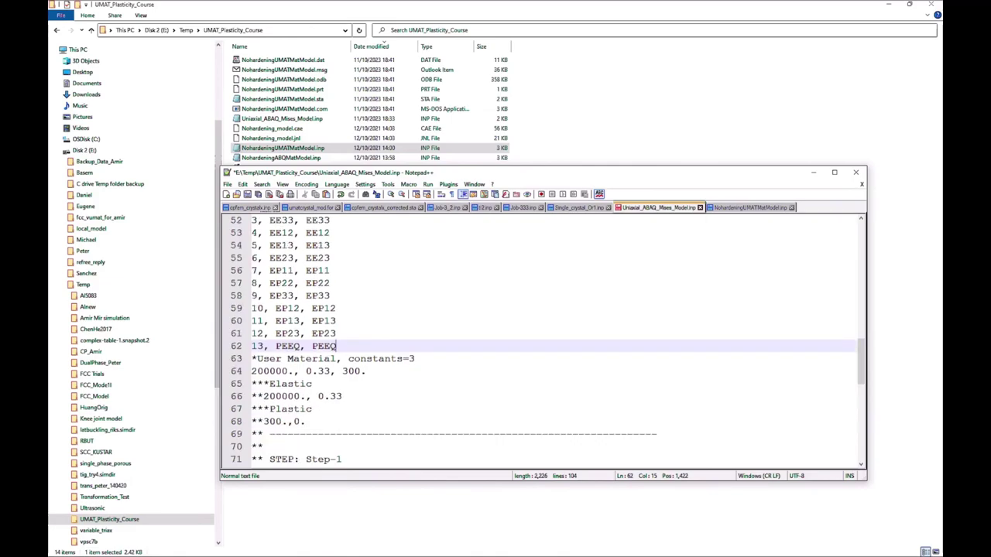
Step: Switch to the Intel oneAPI command prompt and begin an Abaqus run command for the job Uniaxial_ABAQ_Mises_Model, without the file extension
click(560, 552)
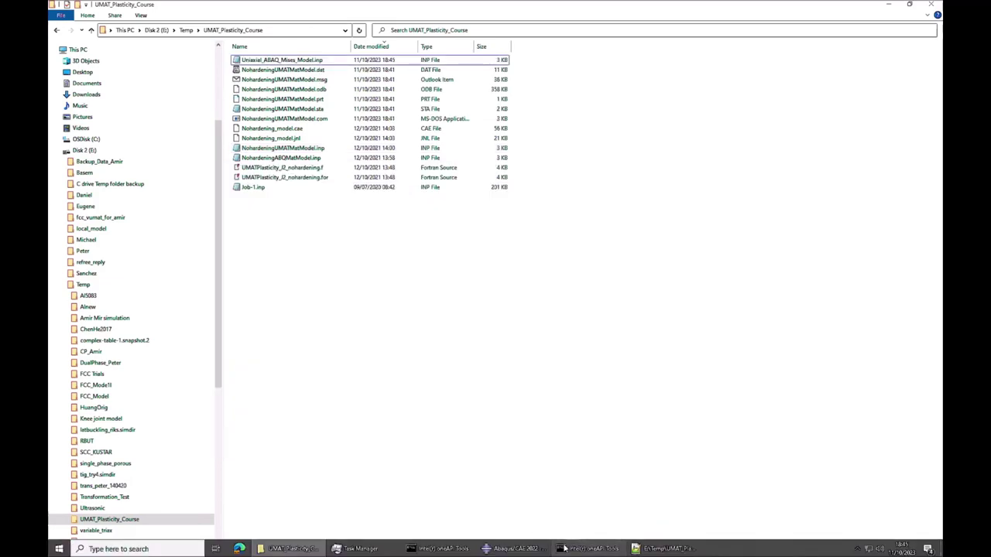
click(564, 548)
drag(311, 100, 393, 191)
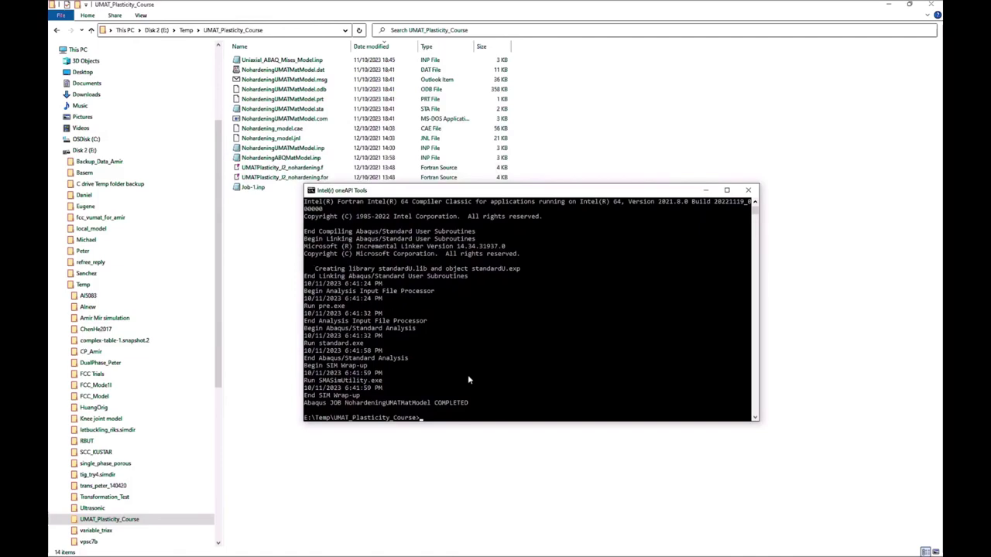
text(abaqus job=)
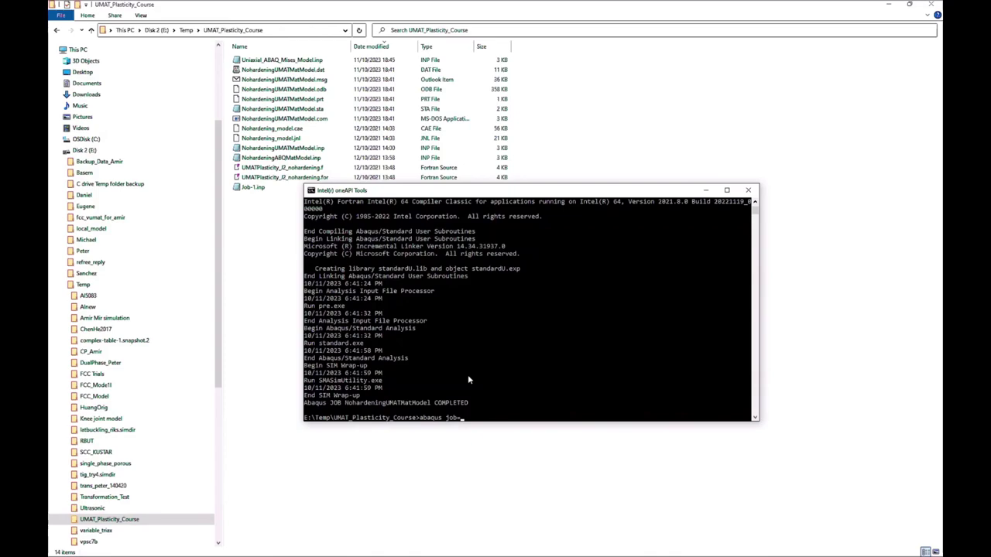
text(uniax)
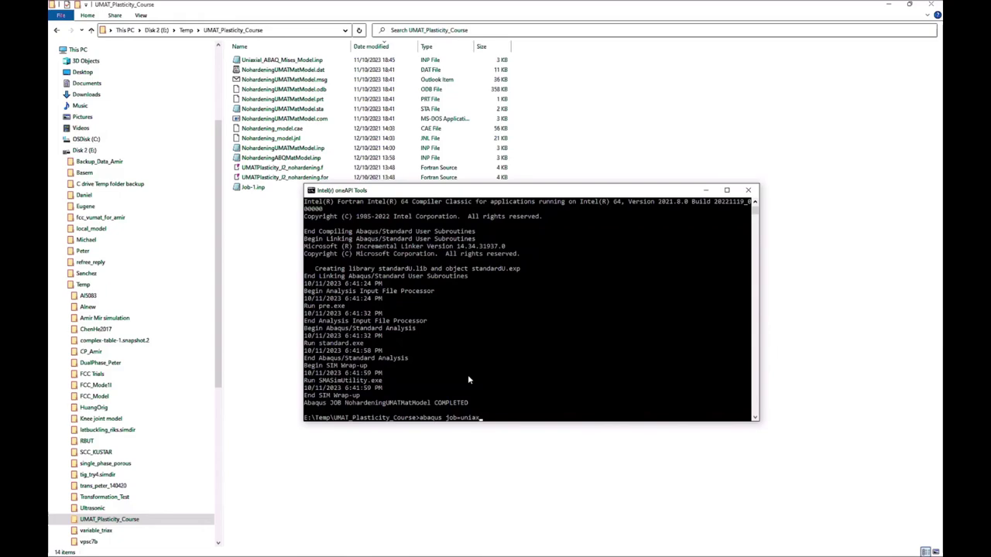
key(Tab)
key(BackSpace)
key(BackSpace)
key(BackSpace)
key(BackSpace)
Step: Complete the command with user=UMATPlasticity_J2_nohardening.for double inter and run the job
text(user)
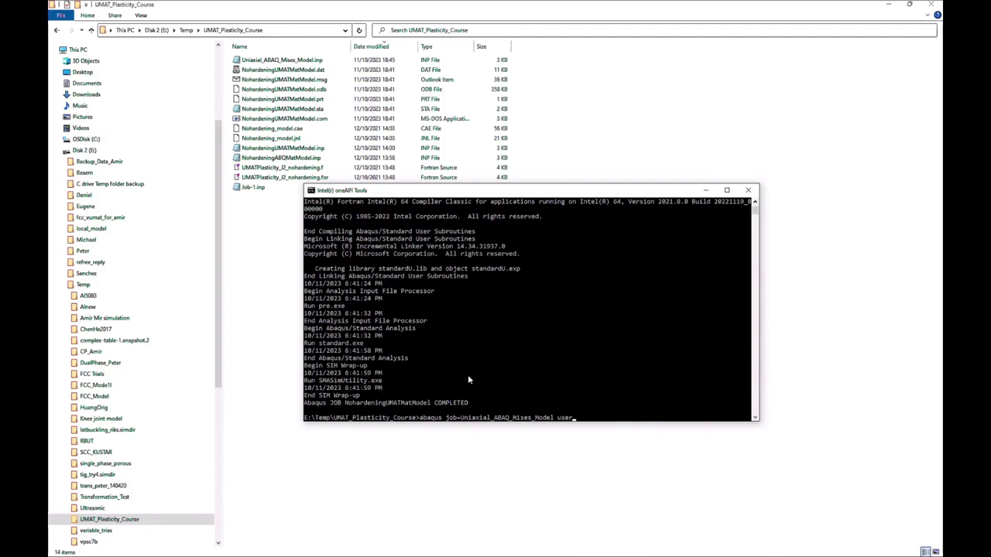
text(=UMT)
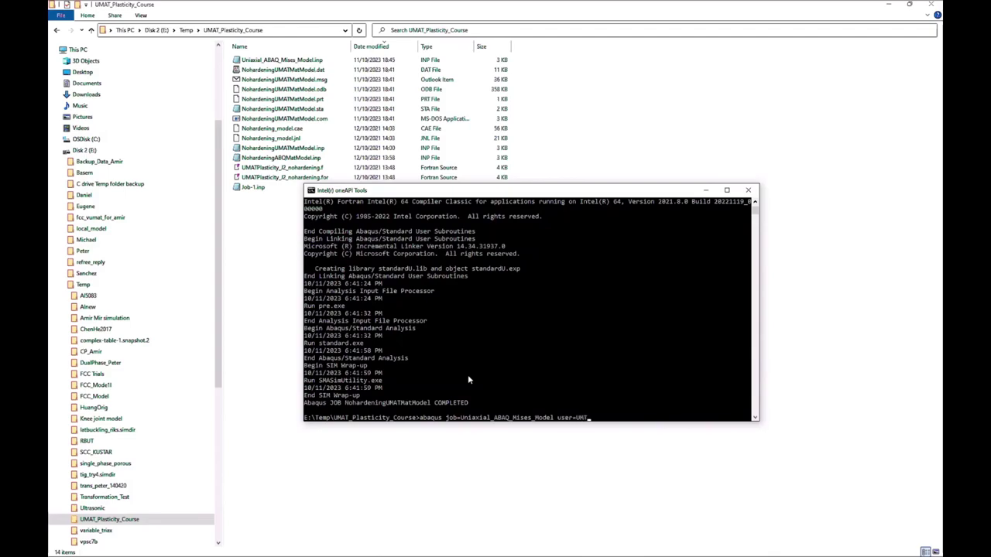
key(BackSpace)
text(A)
key(Tab)
text(o)
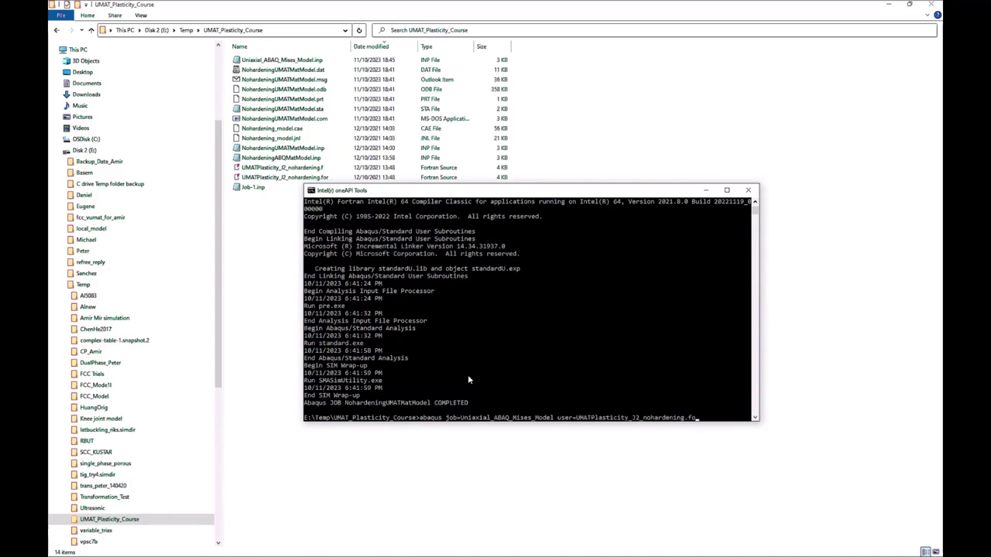
text(r double)
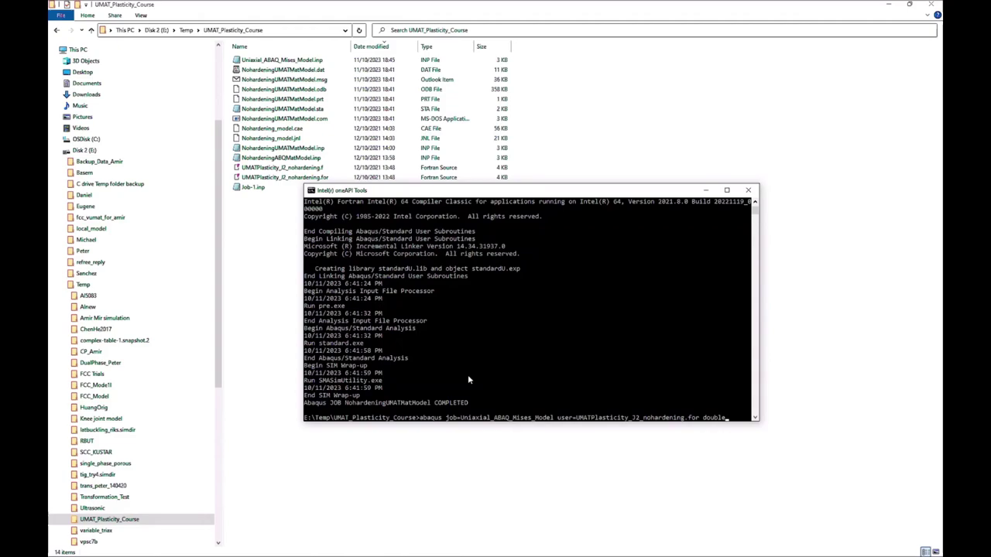
text( inter)
key(Return)
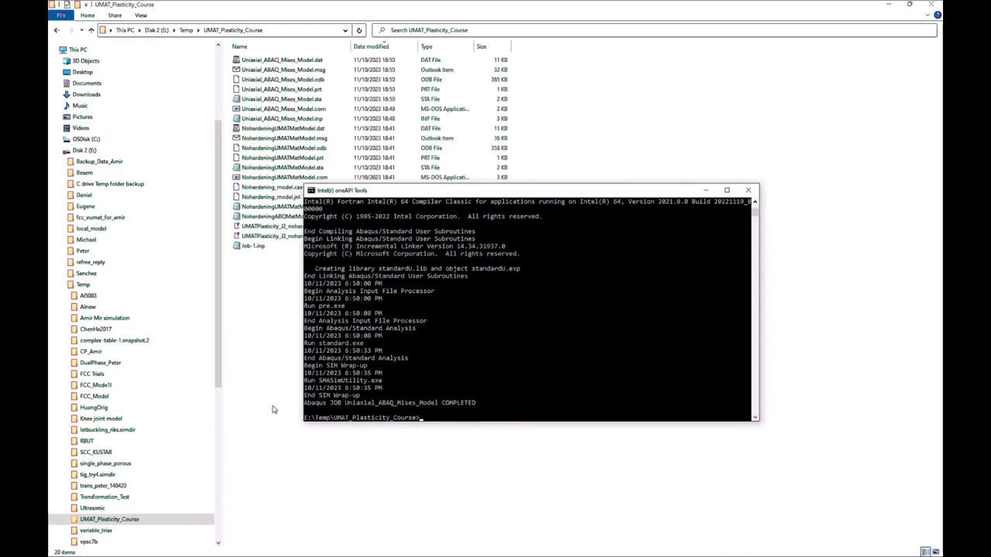
Step: Open Uniaxial_ABAQ_Mises_Model.odb and Uniaxial_ABAQ_UMAT_Model.odb together in Abaqus/CAE, and plot contours on the deformed UMAT cube
click(258, 306)
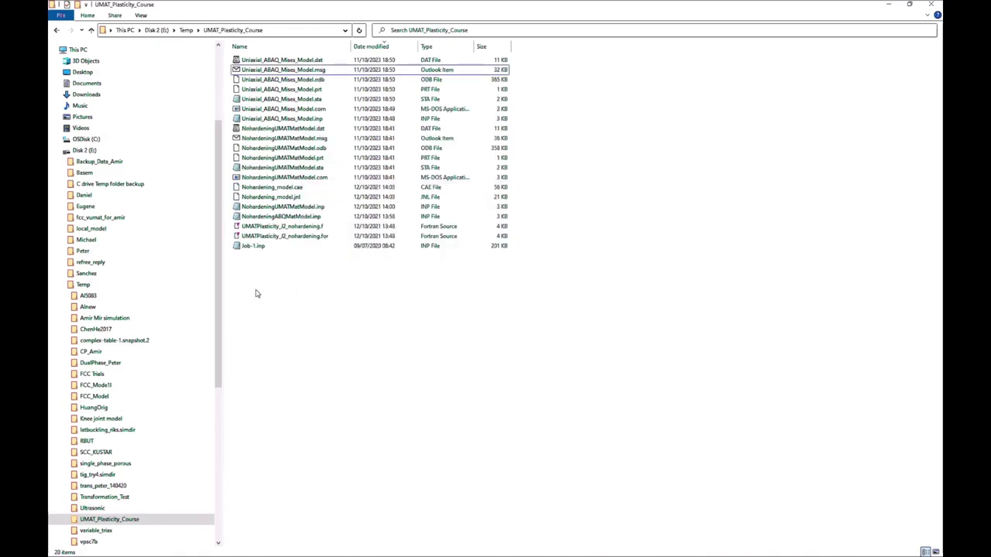
click(304, 80)
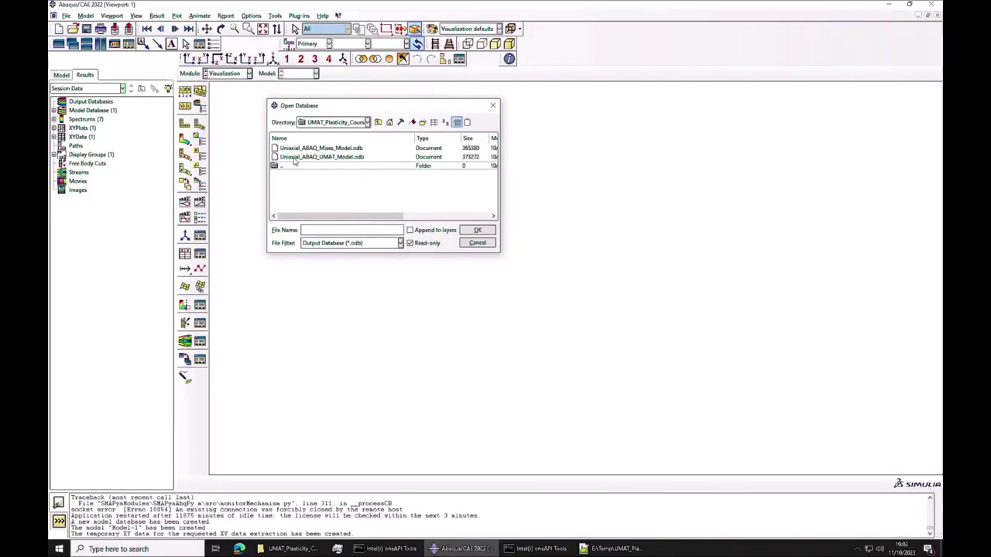
click(336, 148)
shift+click(335, 157)
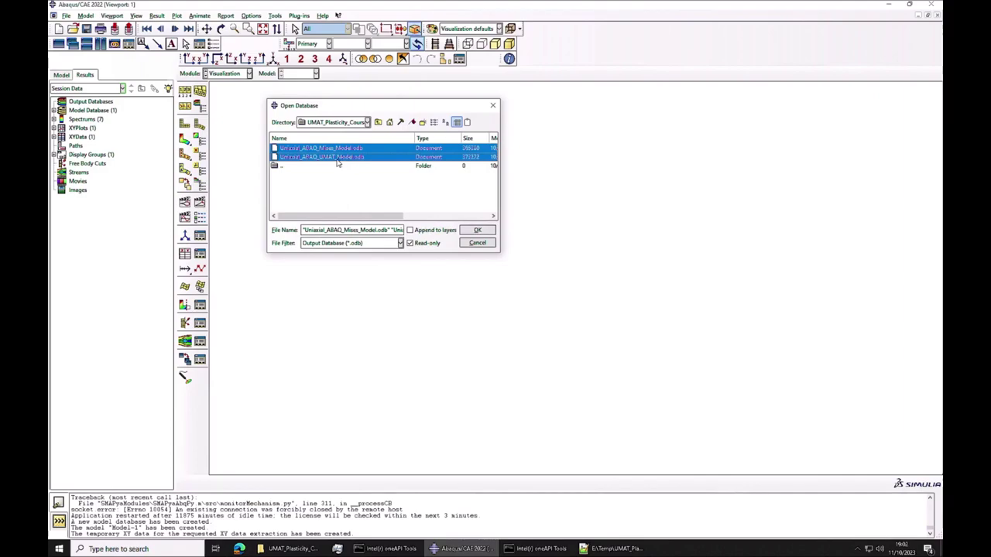
click(477, 231)
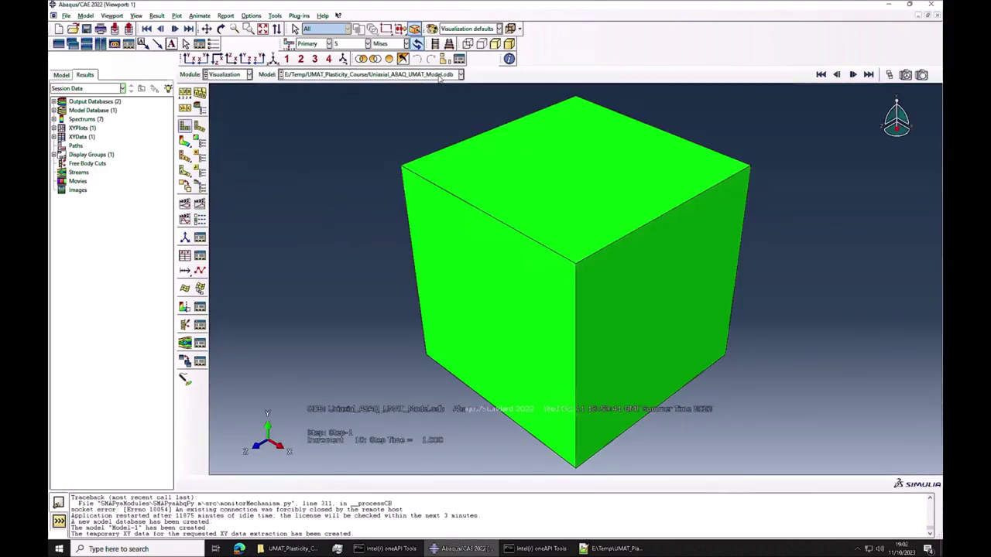
click(186, 144)
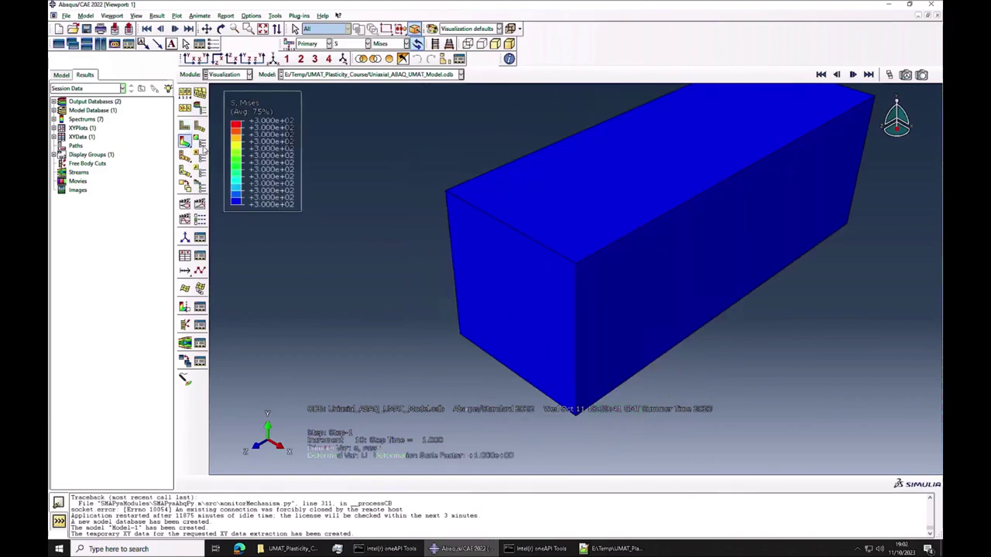
Step: Start XY data extraction from ODB field output and check the strain and stress component lists, keeping LE33 and S33 at the integration point
click(275, 15)
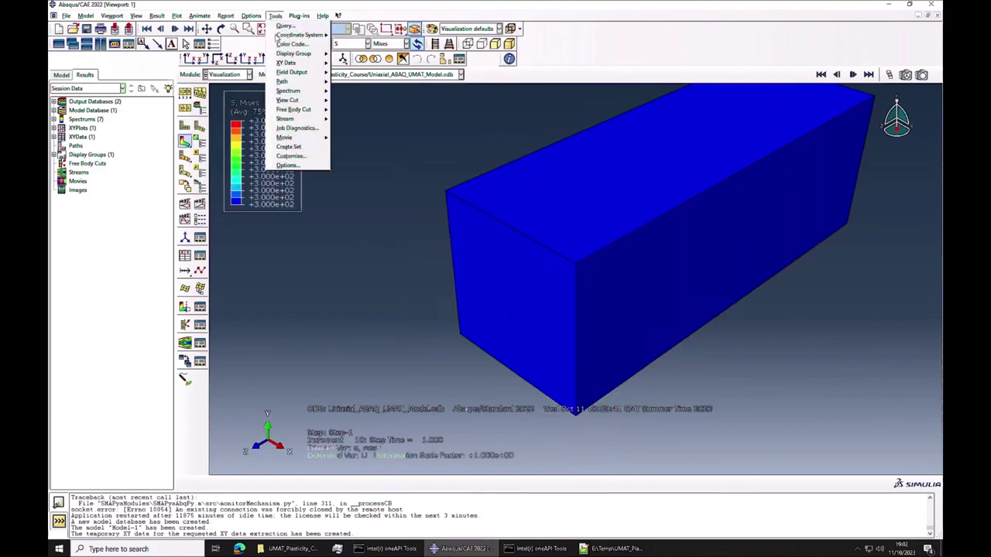
mouse_move(300, 62)
click(350, 73)
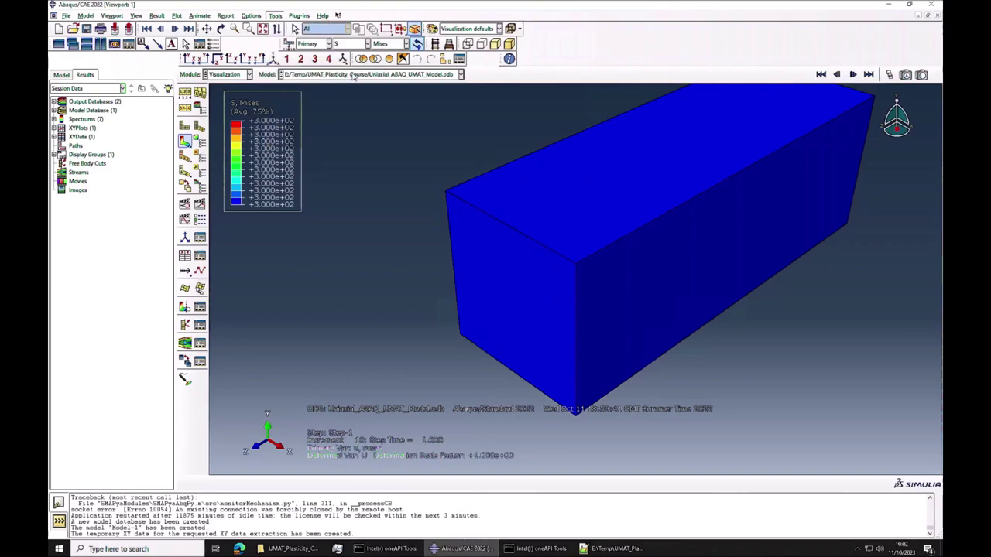
click(581, 164)
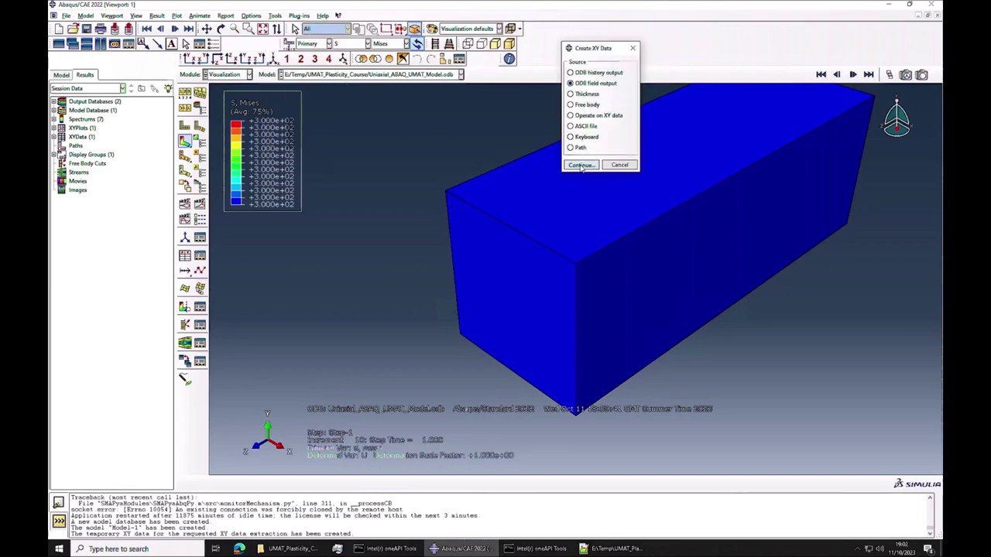
click(225, 234)
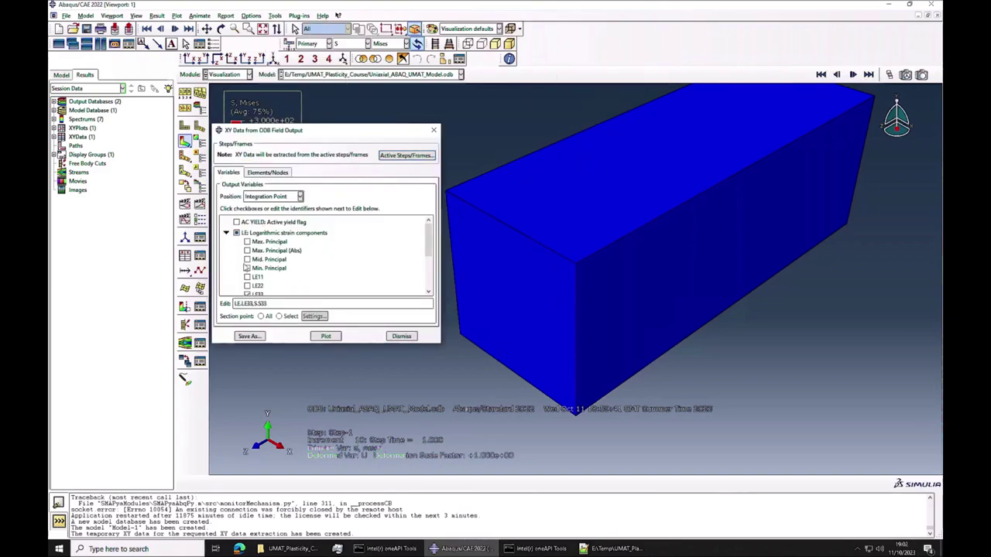
scroll(255, 263, down, 1)
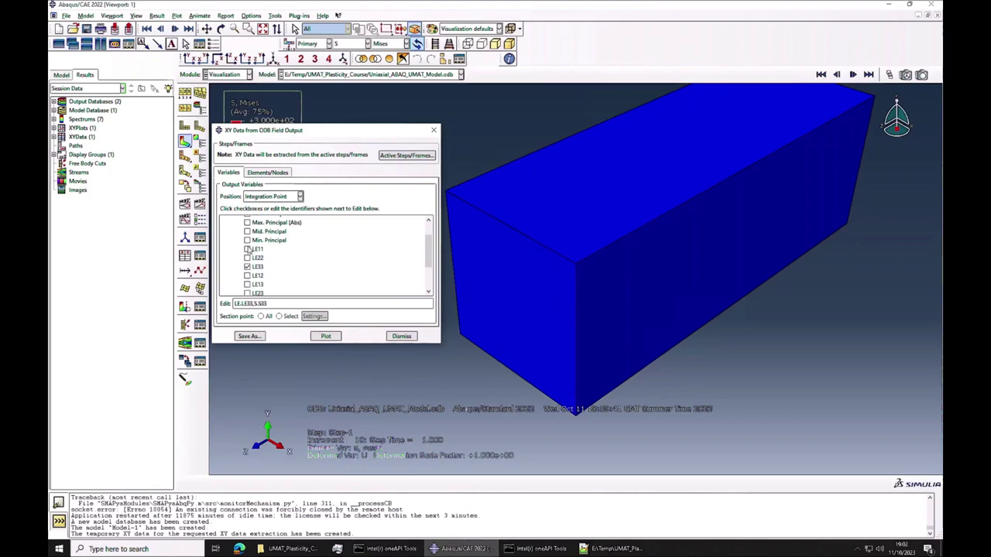
scroll(327, 246, down, 1)
scroll(326, 246, down, 1)
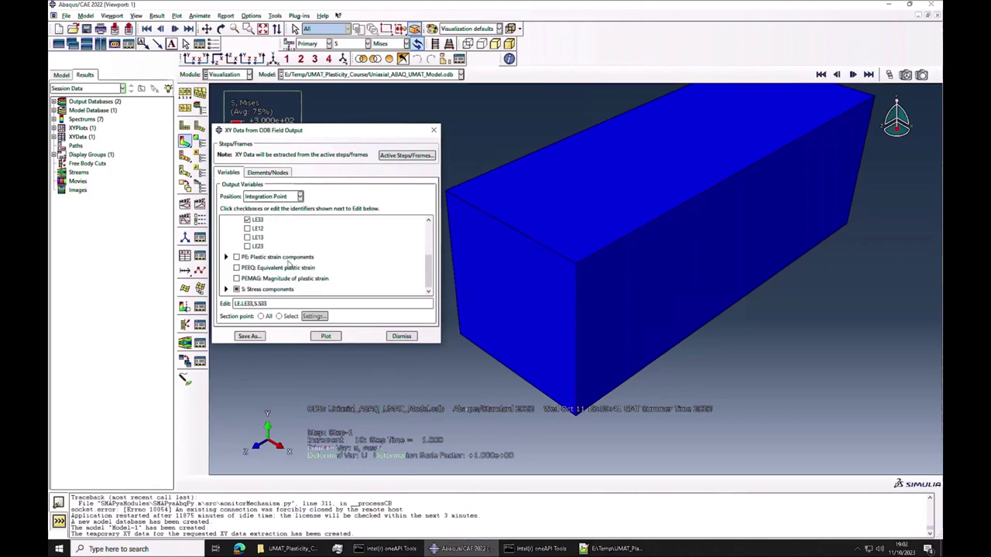
click(226, 293)
scroll(249, 271, down, 1)
scroll(252, 273, down, 4)
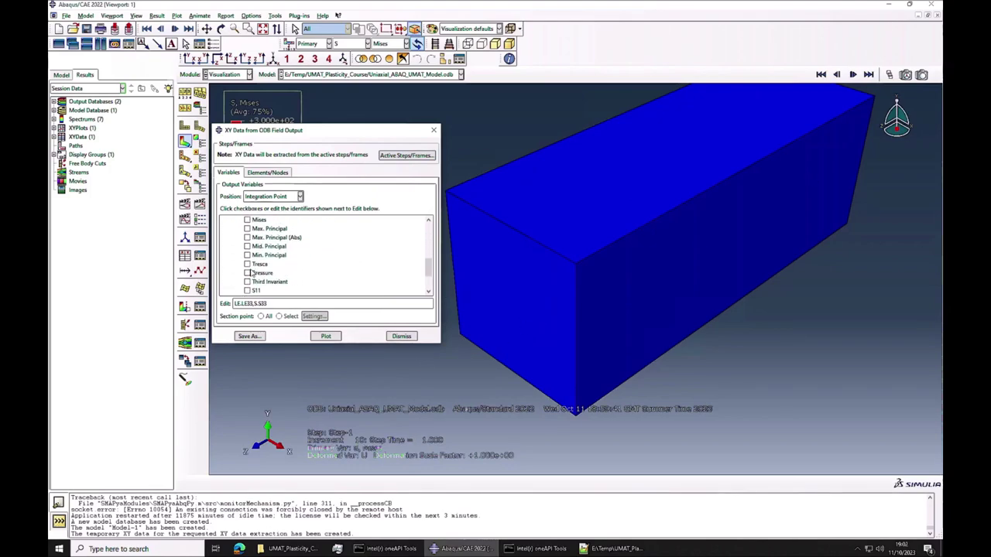
Step: Pick the cube element from the viewport and save its LE33 and S33 histories as XY data without any operation
click(267, 172)
click(296, 197)
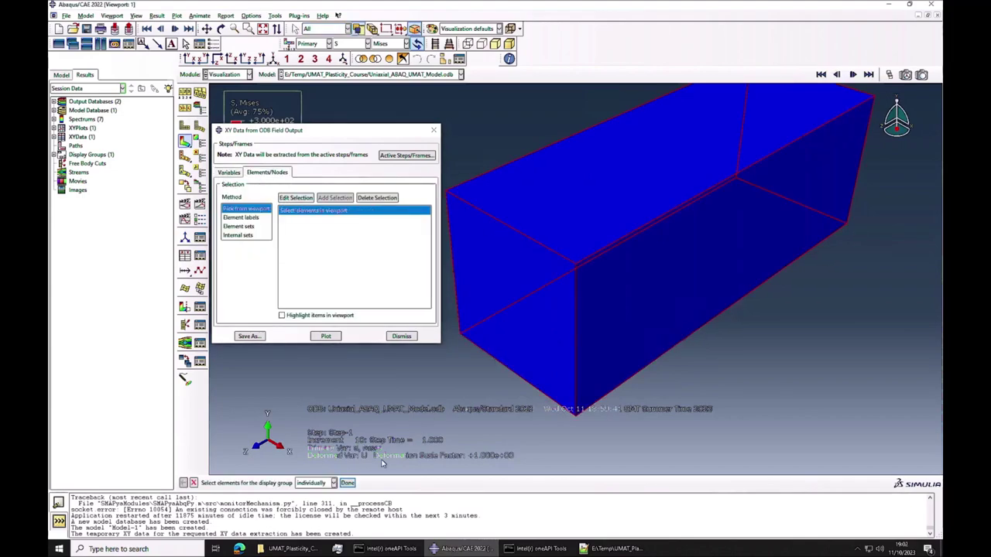
click(346, 483)
click(246, 338)
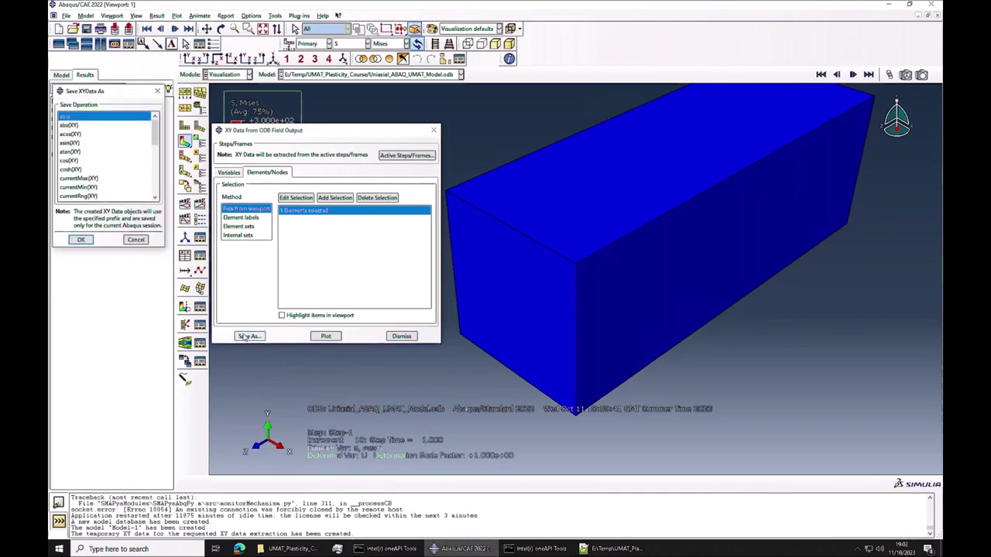
click(82, 240)
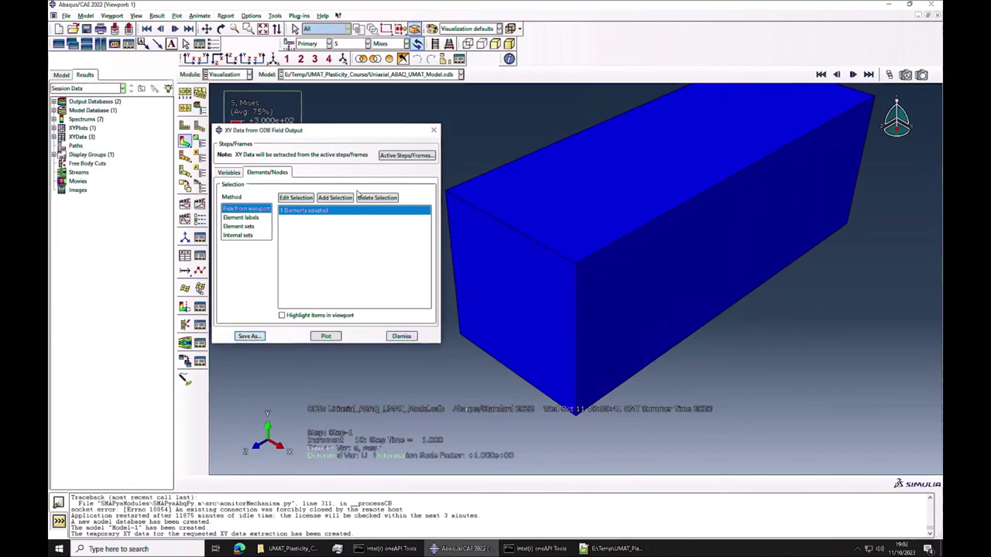
Step: Create an Operate on XY data expression that combines the LE33 strain data with the S33 stress data
click(276, 17)
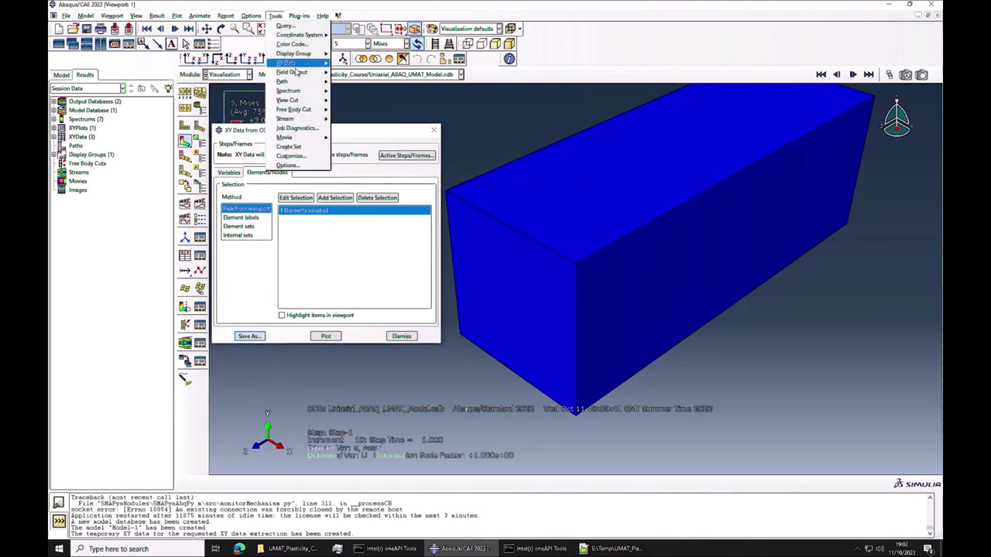
mouse_move(302, 63)
click(345, 64)
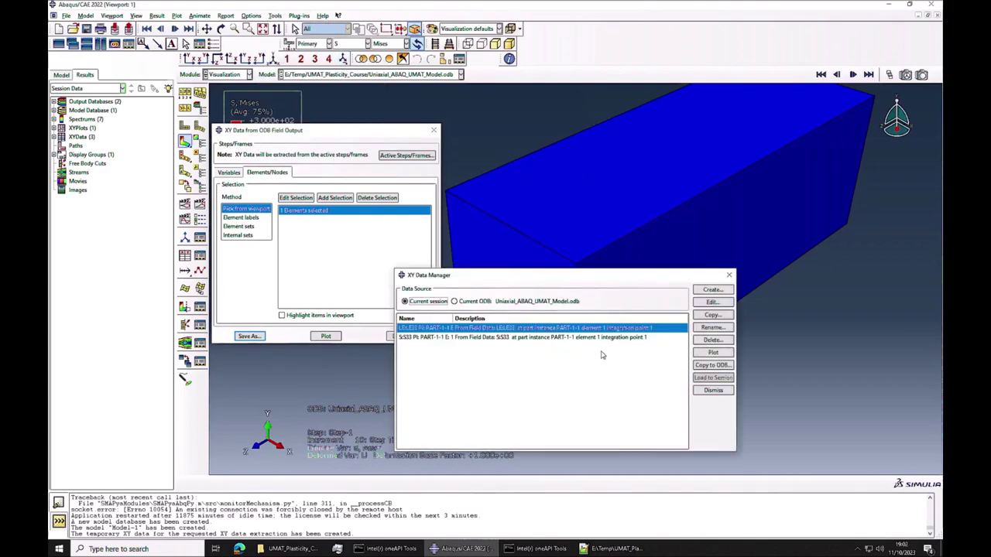
click(712, 289)
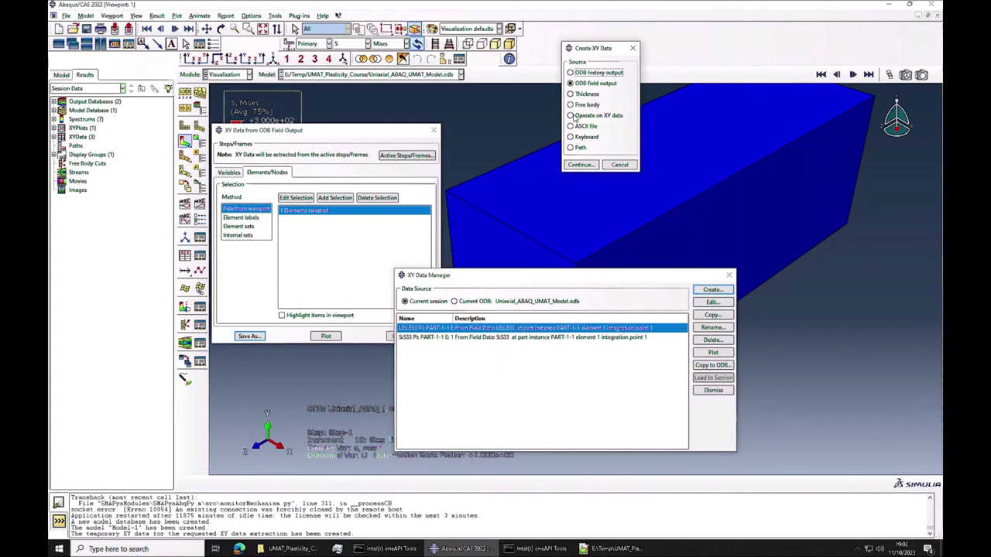
click(573, 115)
click(582, 165)
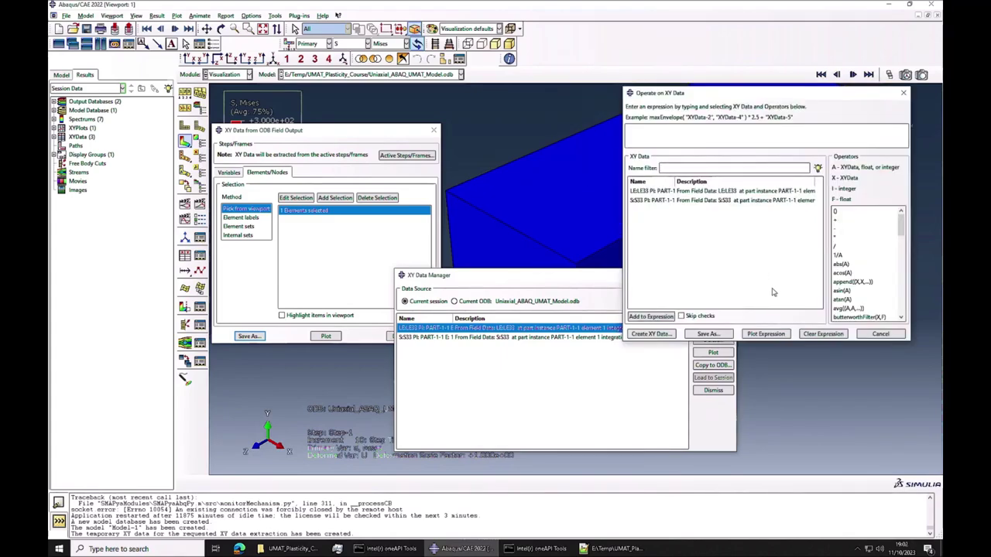
scroll(860, 286, down, 2)
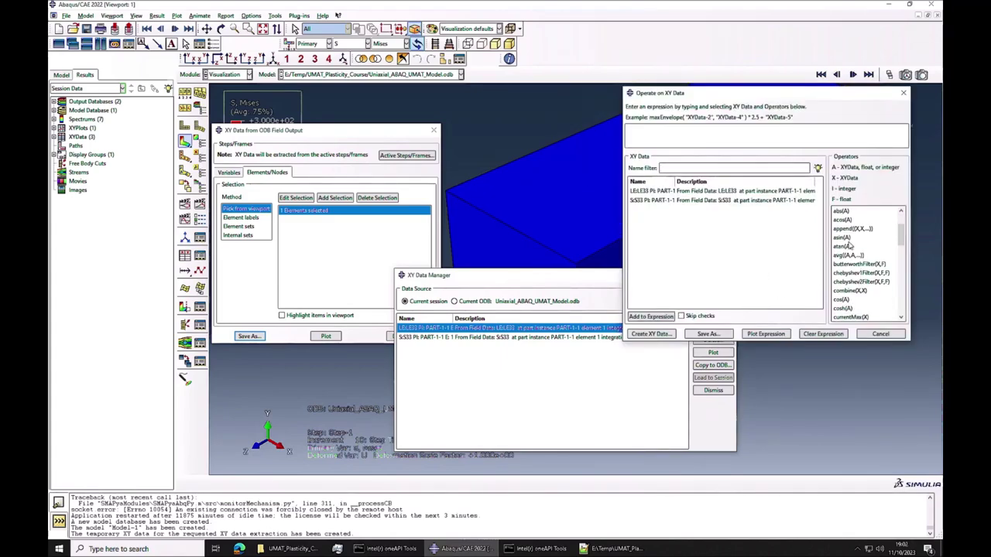
double_click(850, 290)
click(654, 191)
double_click(654, 191)
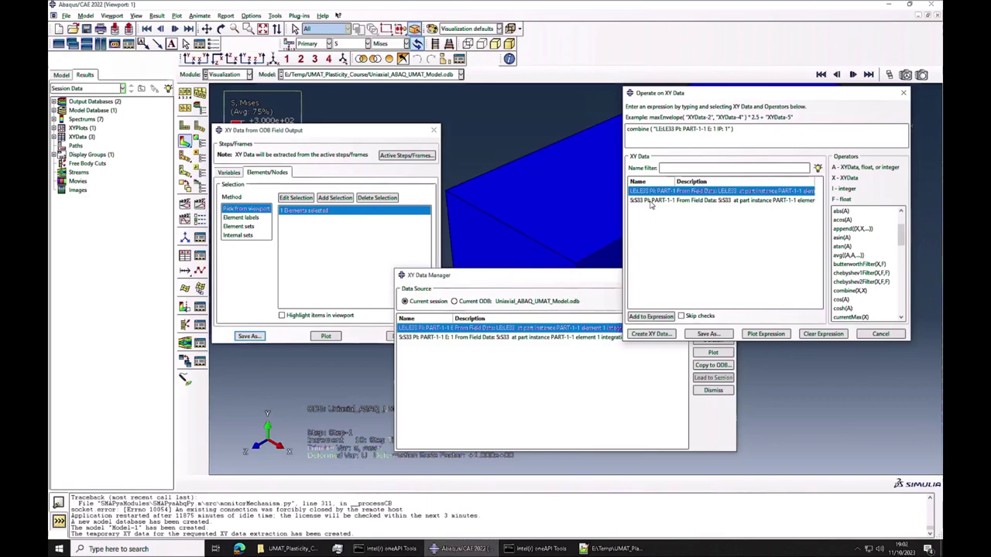
double_click(651, 202)
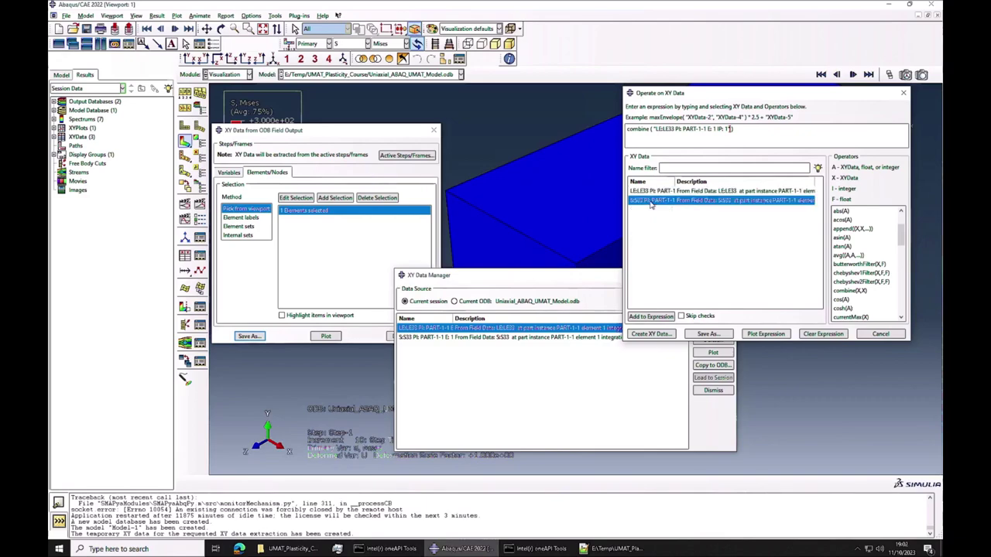
Step: Save the combined stress-strain data as UMAT_Results and plot that curve
click(709, 334)
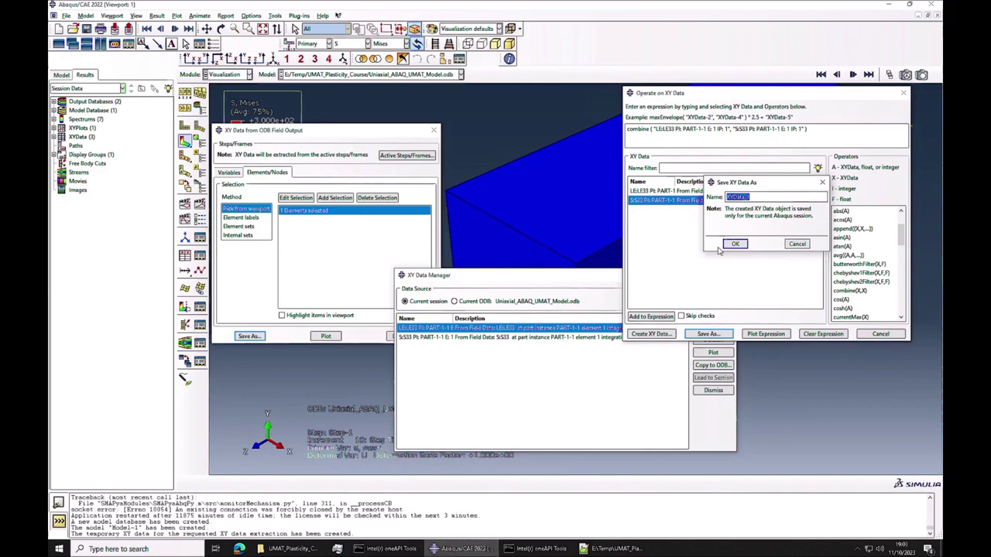
text(UMAT_Results)
click(733, 245)
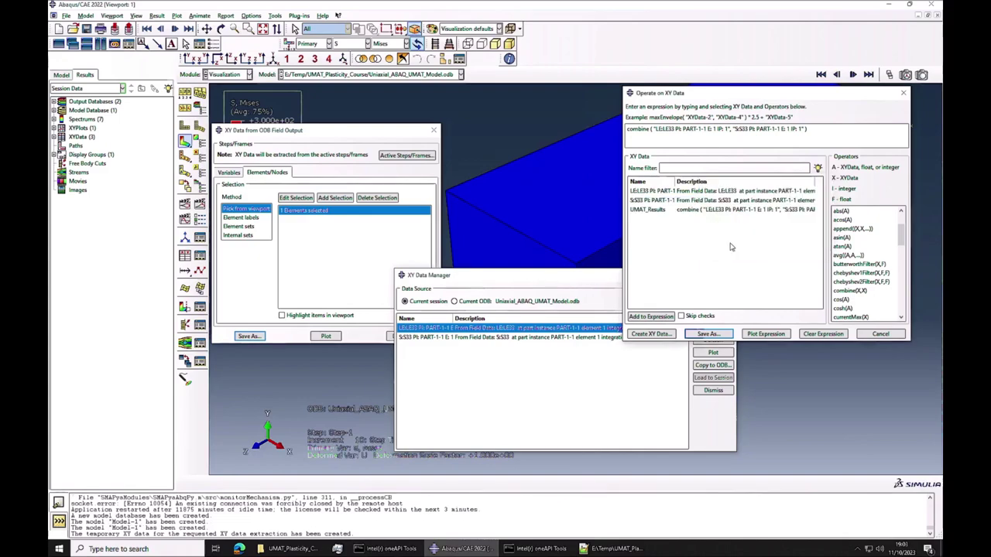
click(866, 334)
click(712, 353)
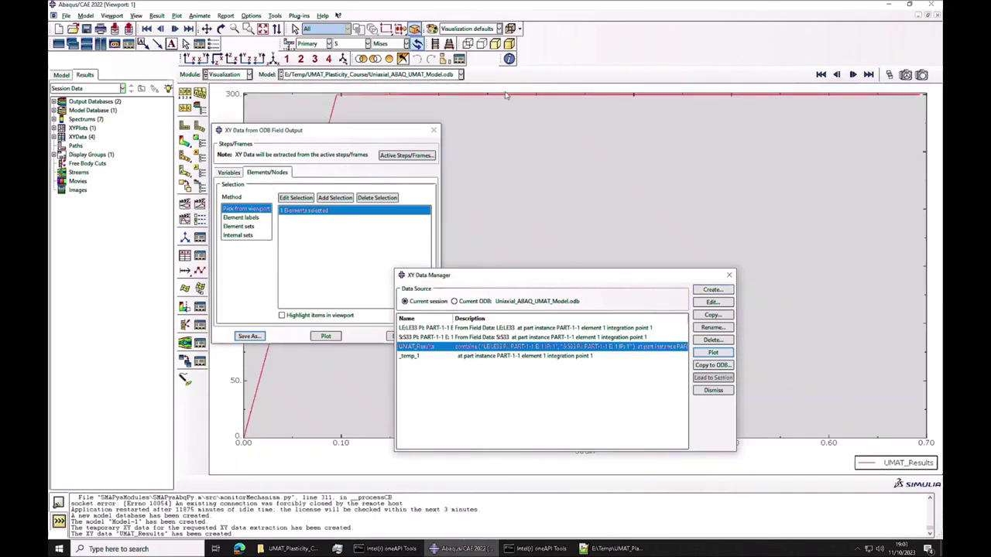
Step: Delete the LE33, S33 and _temp_1 entries from the session's XY data, keeping only UMAT_Results
drag(433, 328, 432, 338)
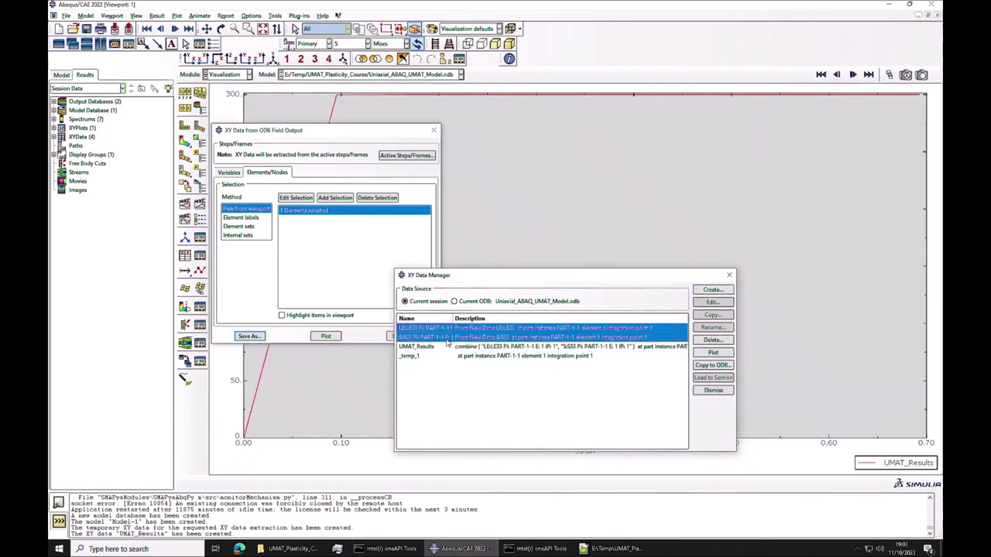
click(719, 342)
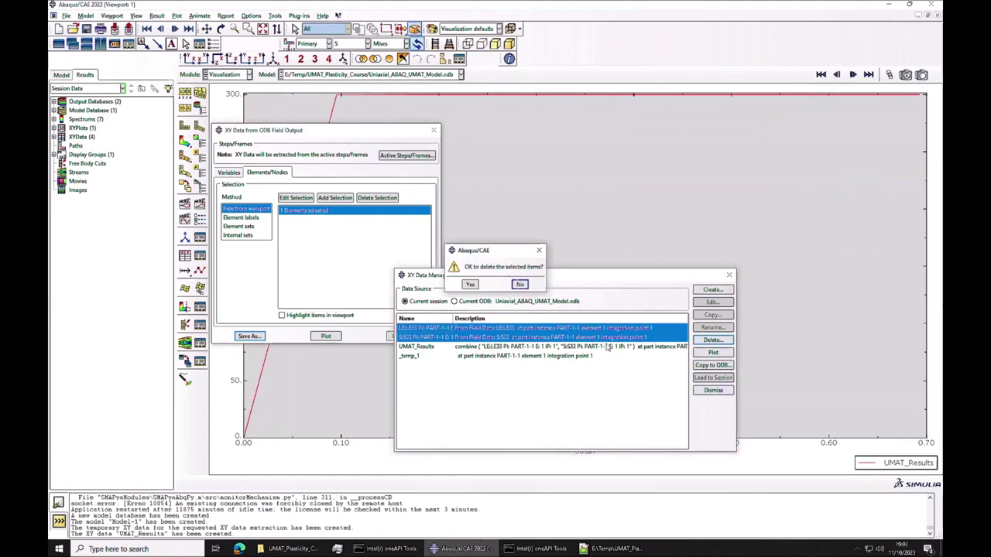
click(466, 288)
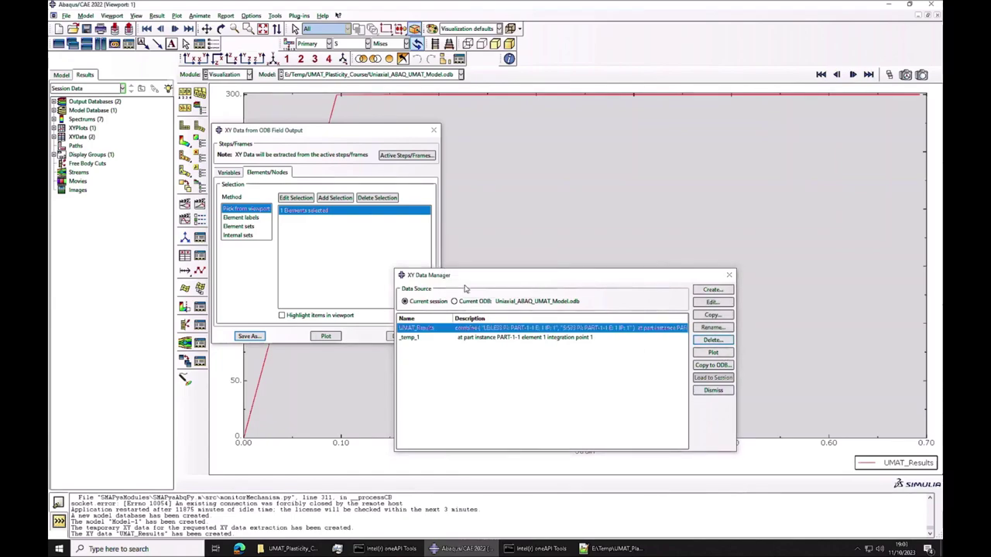
click(452, 338)
click(710, 341)
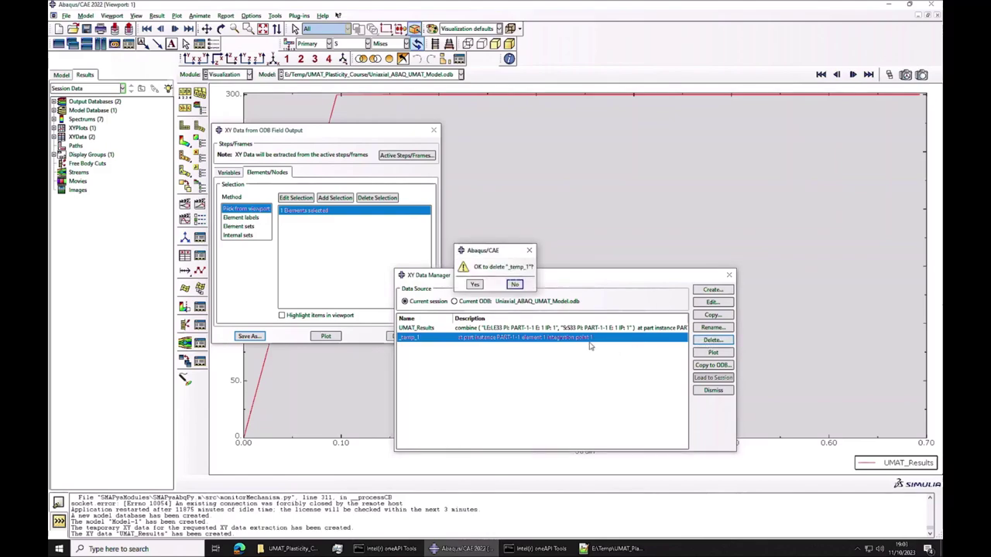
click(475, 285)
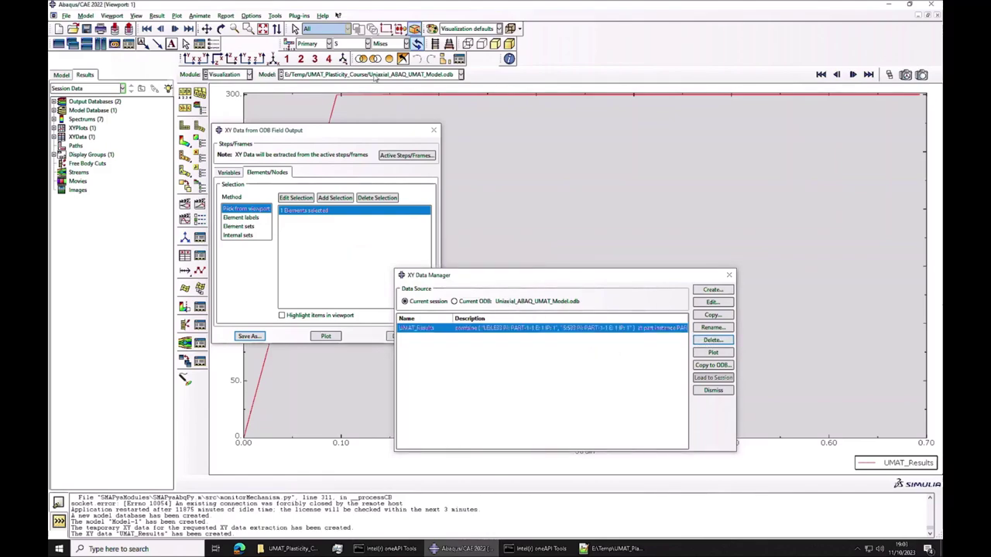
Step: Switch the viewport to Uniaxial_ABAQ_Mises_Model.odb and plot its contours on the deformed shape
click(394, 76)
click(390, 86)
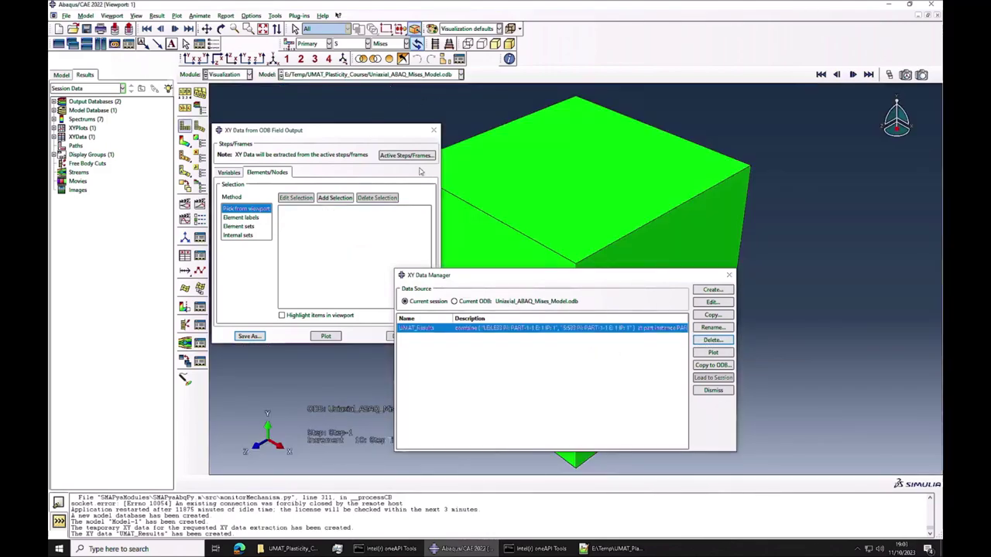
click(186, 141)
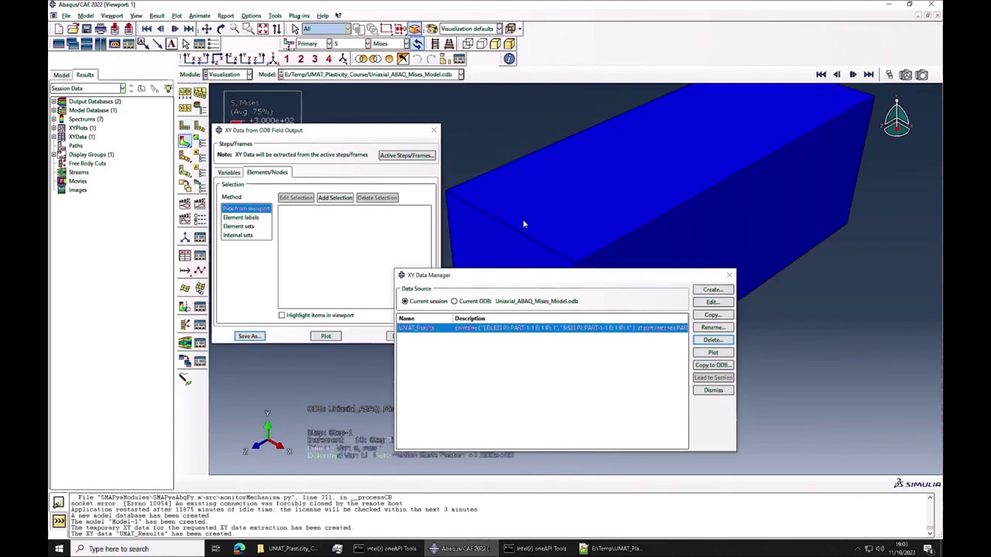
click(256, 299)
click(230, 172)
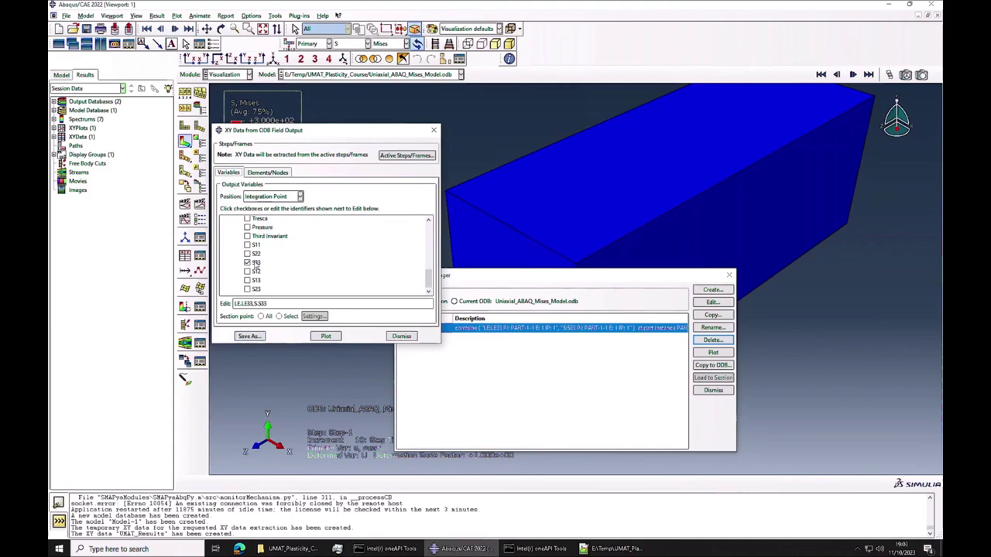
click(263, 173)
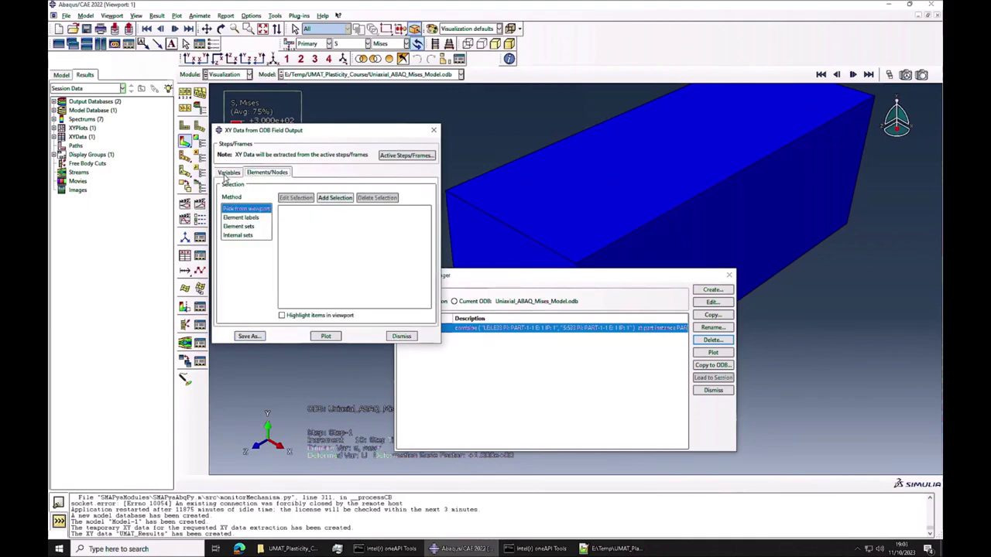
click(401, 336)
Step: Extract the Mises model's LE33 and S33 histories from ODB field output by picking the cube element, and save them as XY data
click(713, 289)
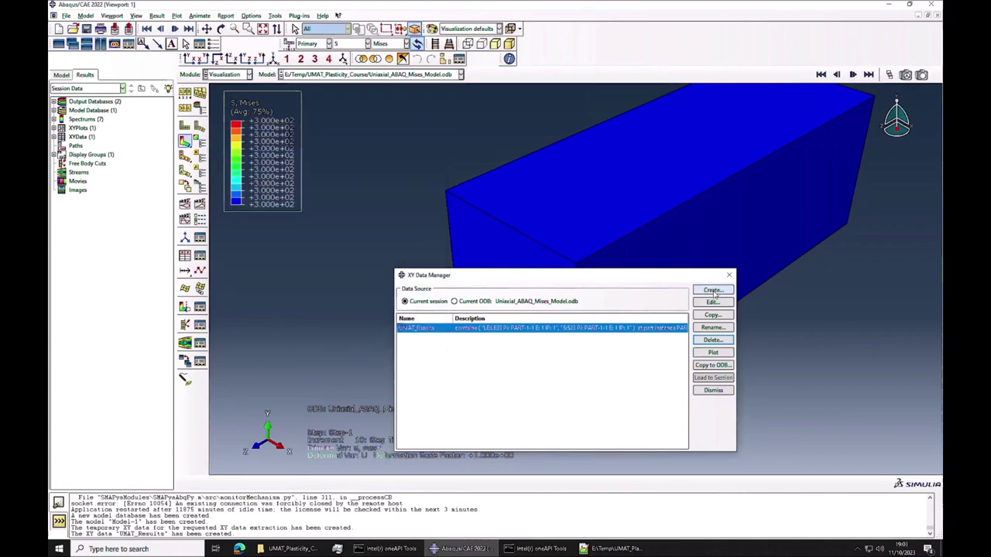
click(597, 84)
click(579, 165)
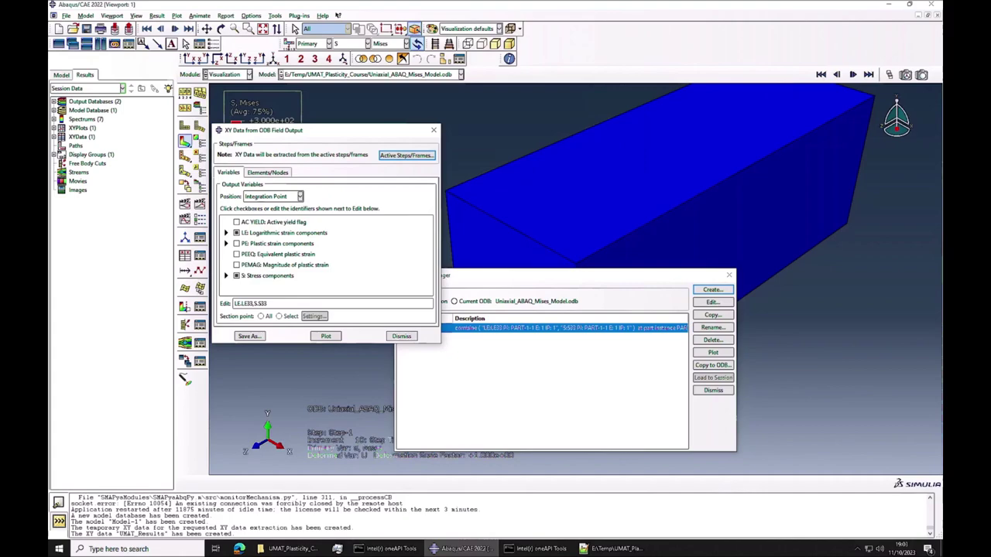
click(269, 172)
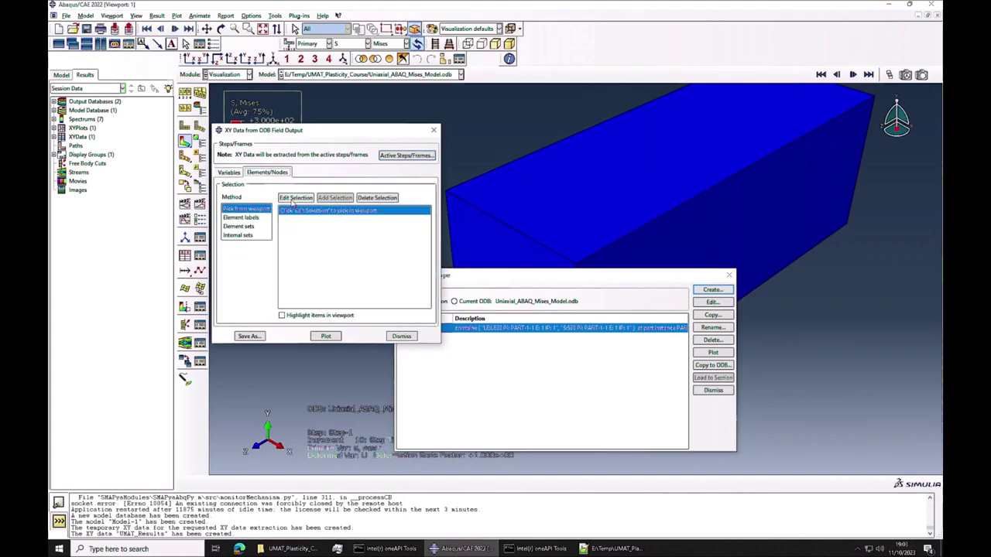
click(296, 197)
click(345, 481)
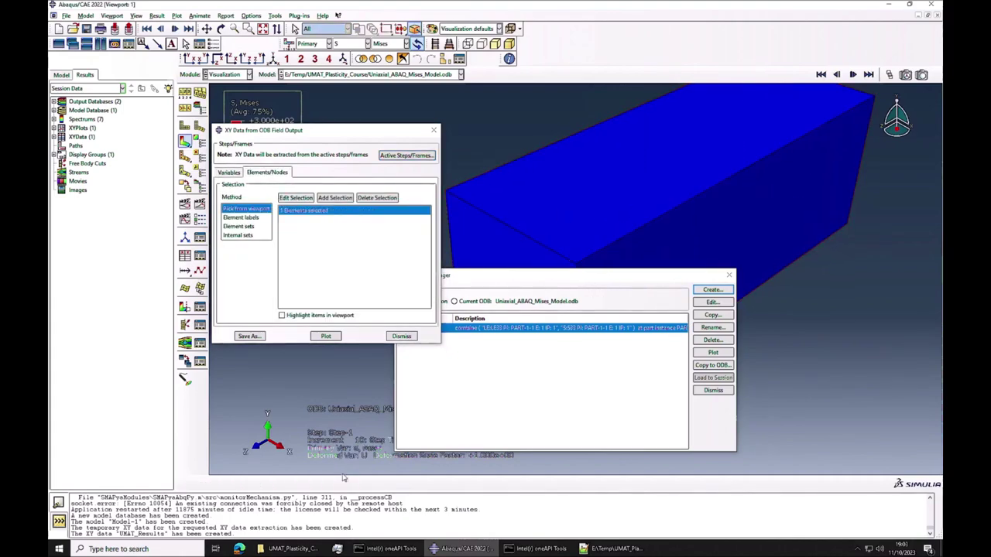
click(249, 337)
click(80, 255)
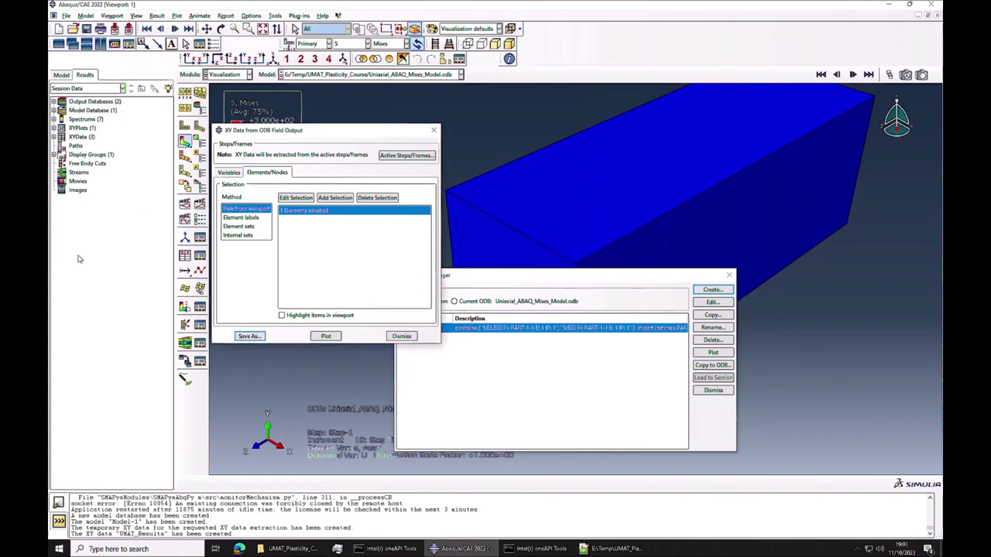
Step: Create an Operate on XY data expression that combines the Mises model's LE33 data with its S33 data
click(712, 290)
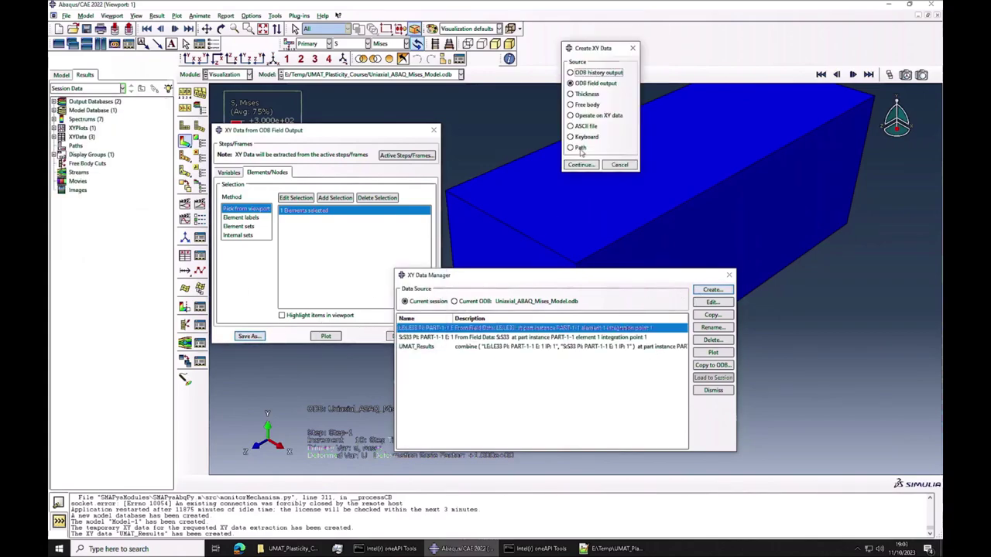
click(594, 116)
click(581, 165)
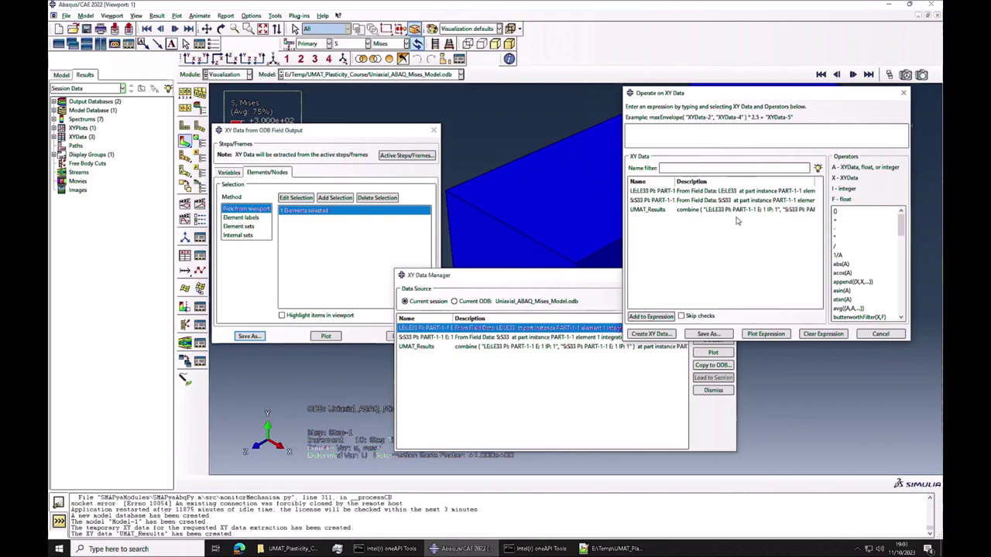
scroll(862, 292, down, 2)
click(850, 291)
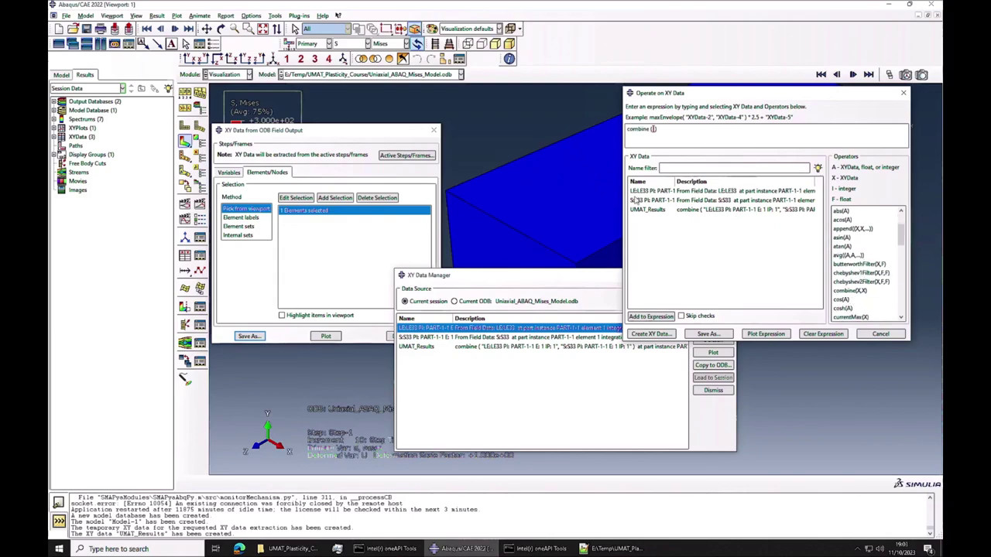
click(635, 191)
click(637, 201)
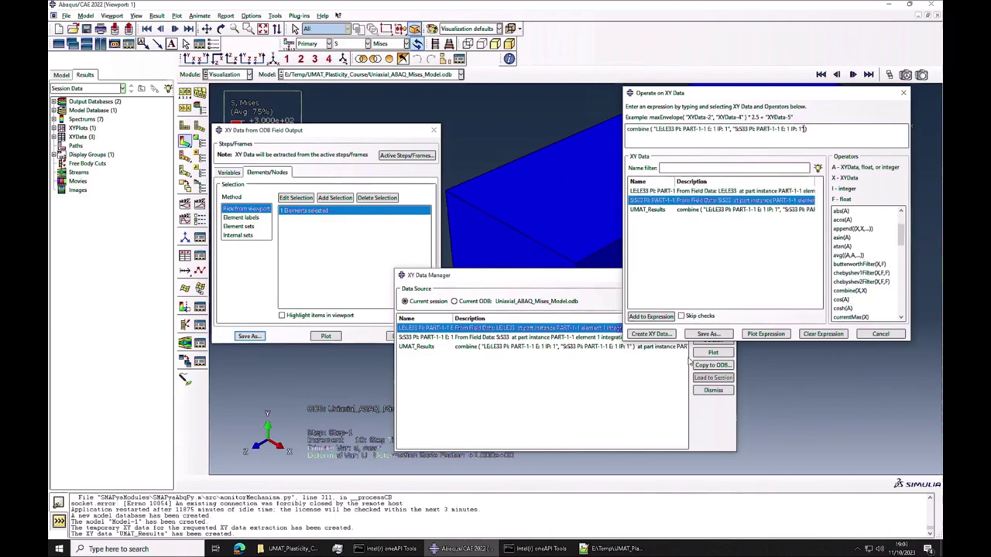
Step: Save the combined Mises stress-strain data as ABAQUS_Model_Result and close the expression dialog
click(706, 334)
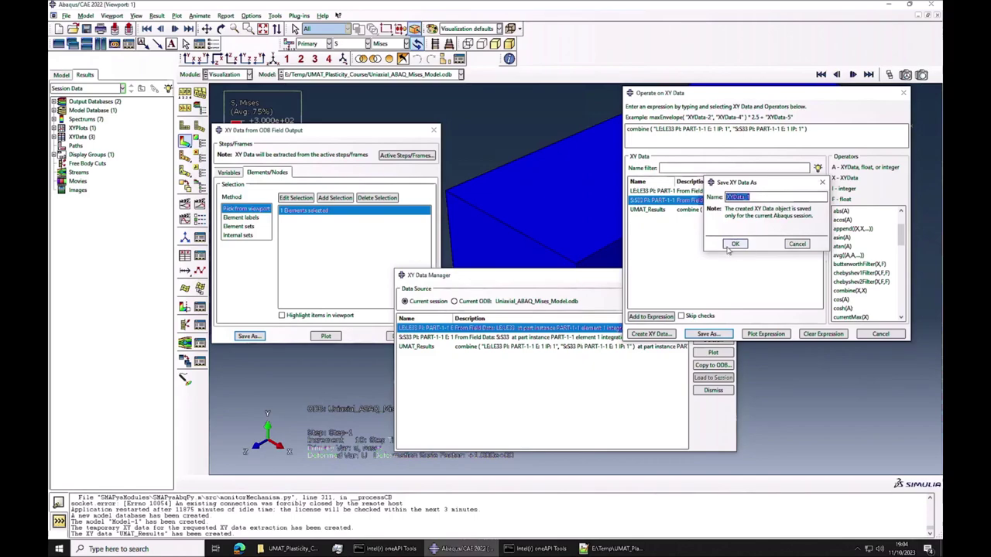
text(US_Model_Result)
click(731, 245)
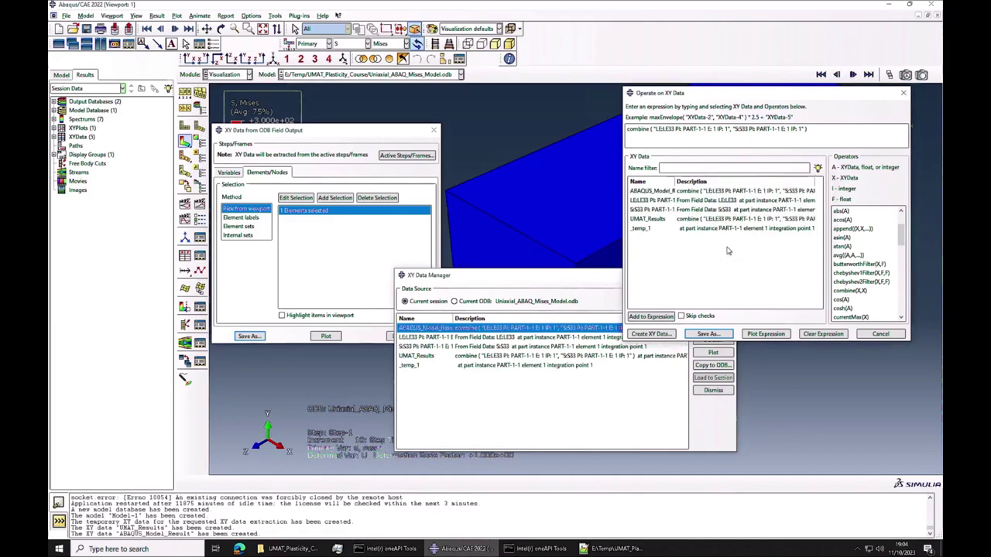
click(880, 334)
Step: Delete the Mises model's separate LE33 and S33 XY data and close the field output extraction dialog
drag(427, 338, 426, 347)
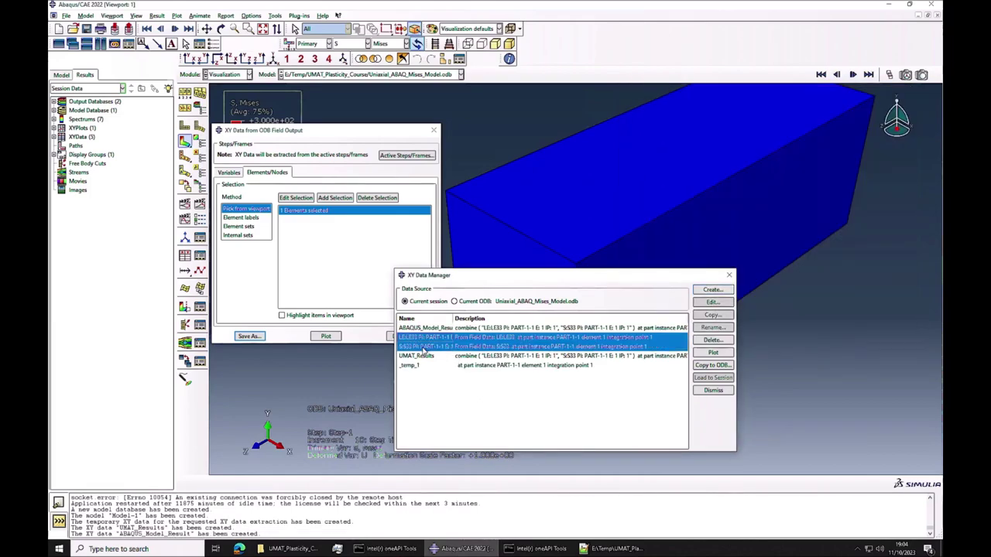
click(713, 340)
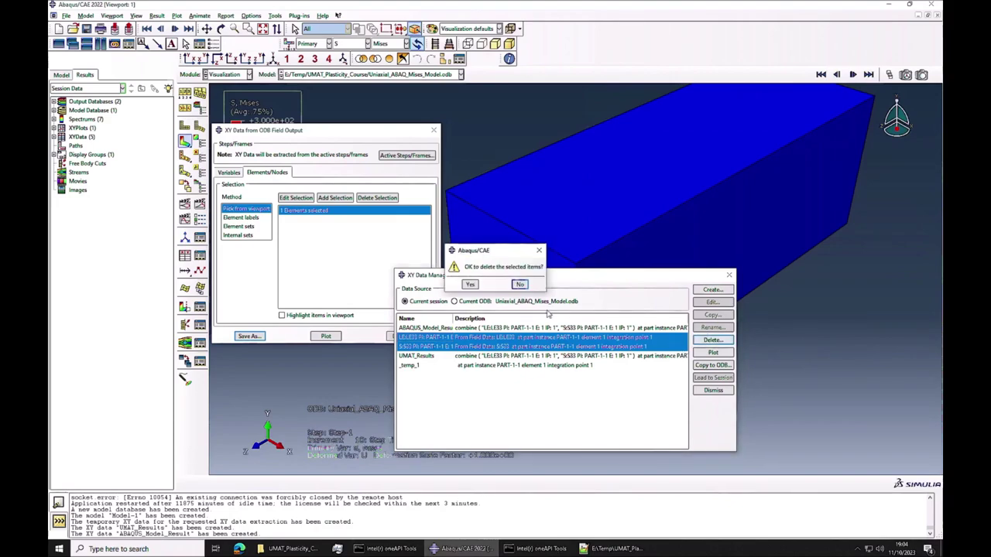
click(470, 285)
click(391, 337)
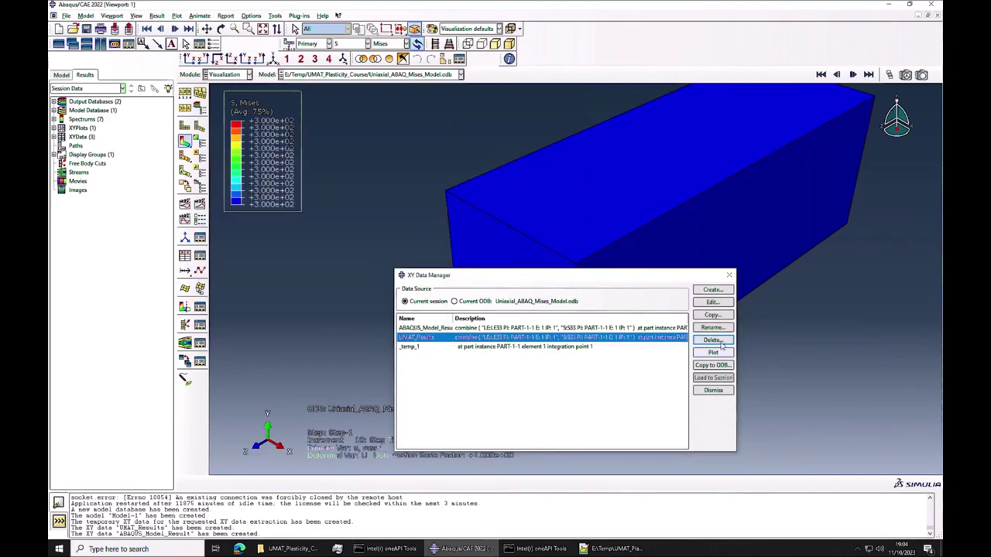
Step: Plot the UMAT_Results and ABAQUS_Model_Result curves together for comparison
click(712, 353)
ctrl+click(427, 331)
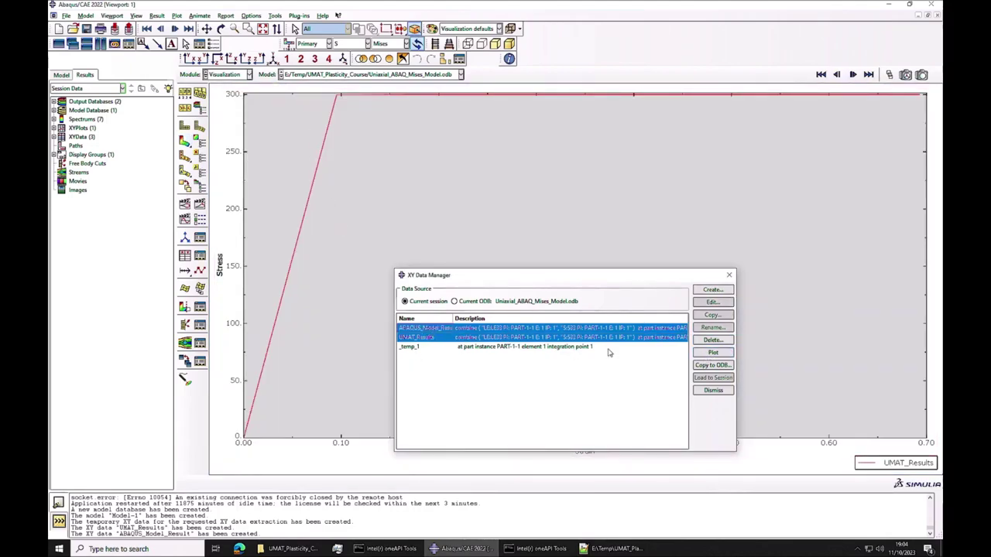
click(711, 354)
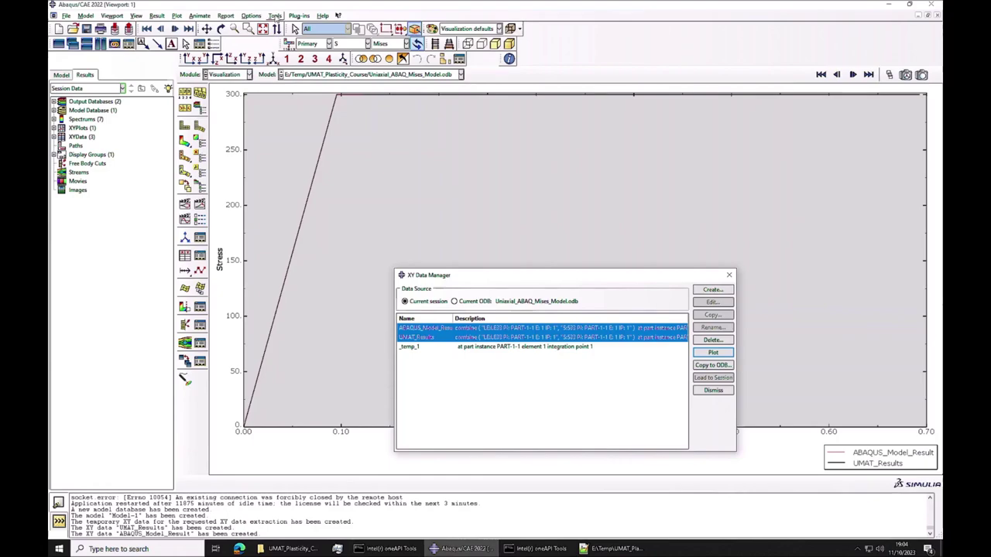
Step: Turn on symbols for the UMAT_Results curve in the XY curve options and change the symbol size
click(275, 15)
mouse_move(252, 15)
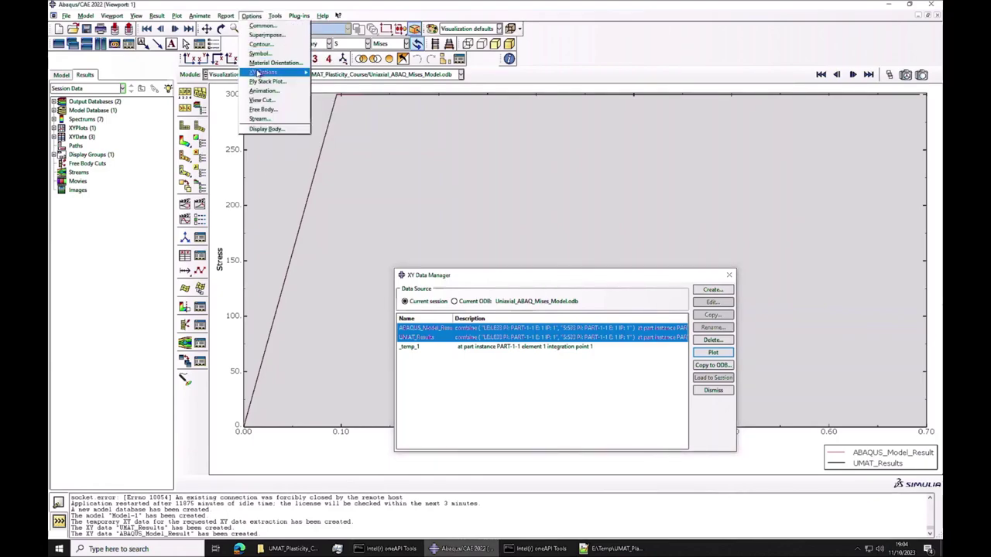
mouse_move(294, 72)
click(328, 73)
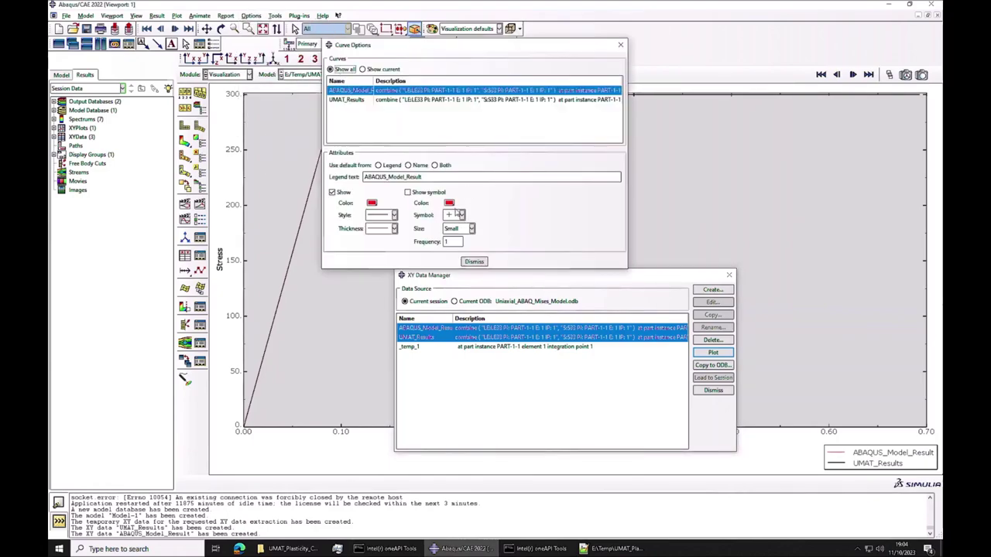
click(348, 99)
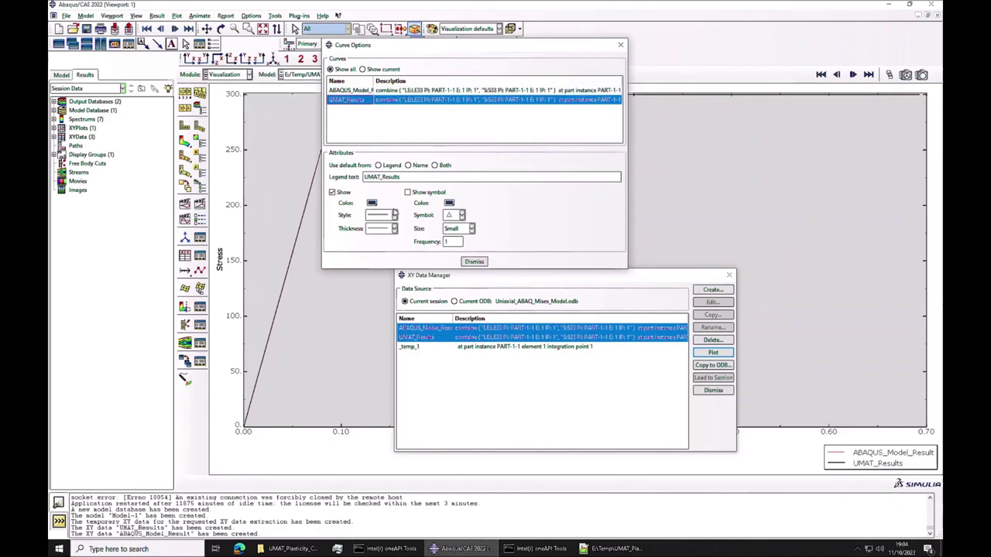
click(407, 192)
drag(436, 45, 651, 209)
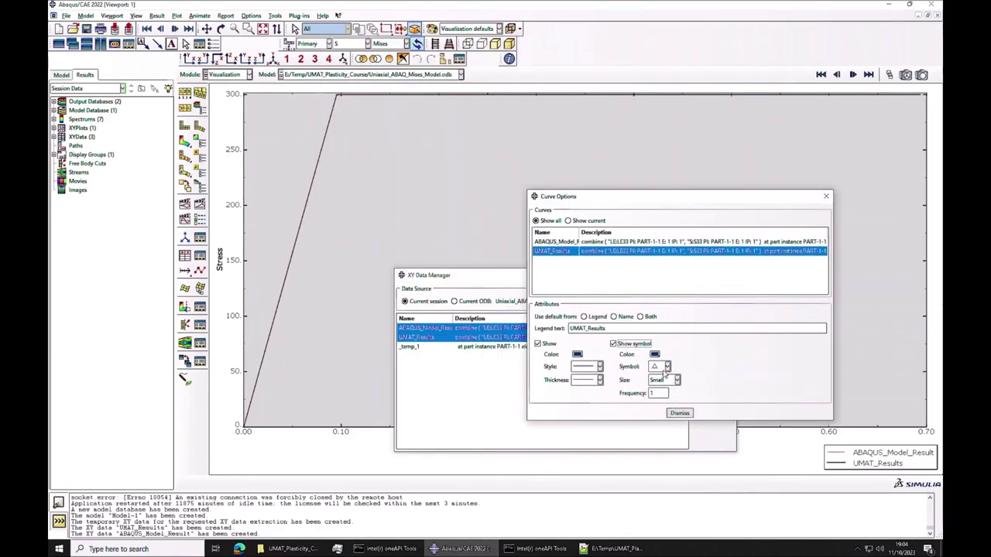
click(676, 380)
click(662, 418)
click(679, 414)
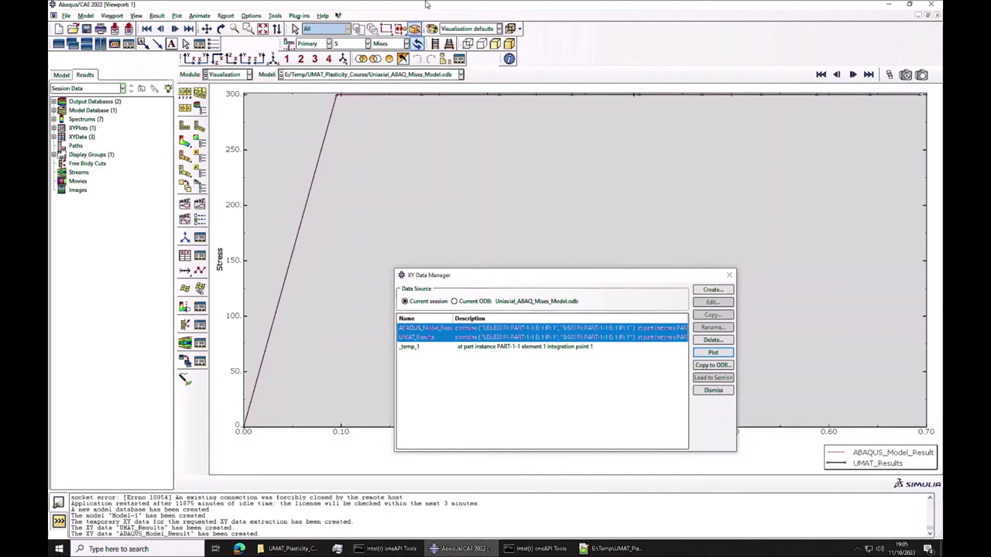
mouse_move(558, 4)
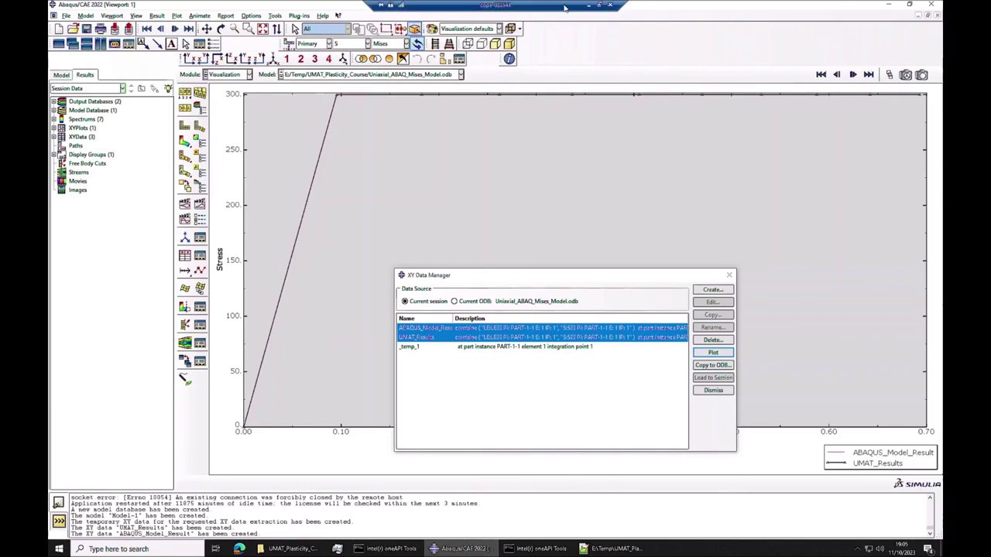
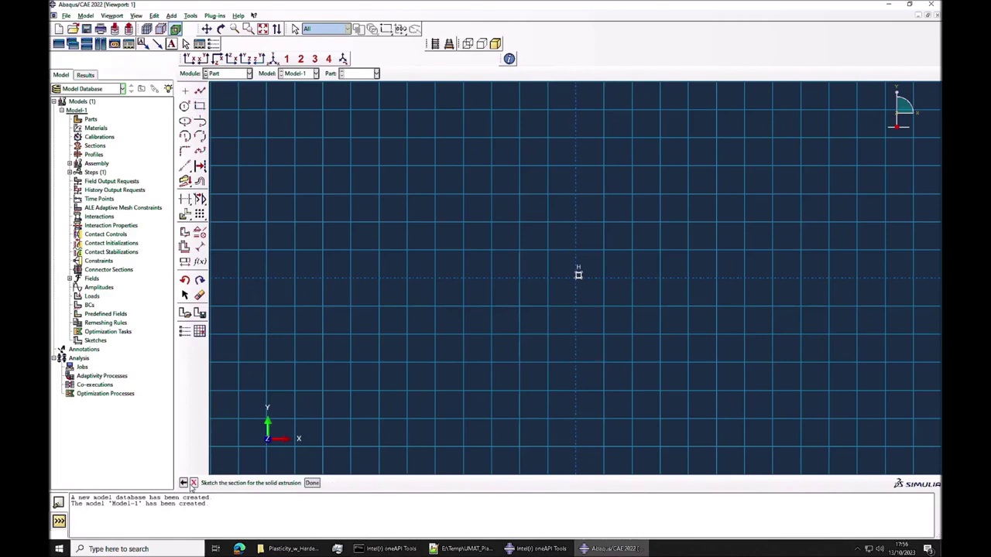
Step: Finish the section sketch and extrude it into a solid cube
click(312, 483)
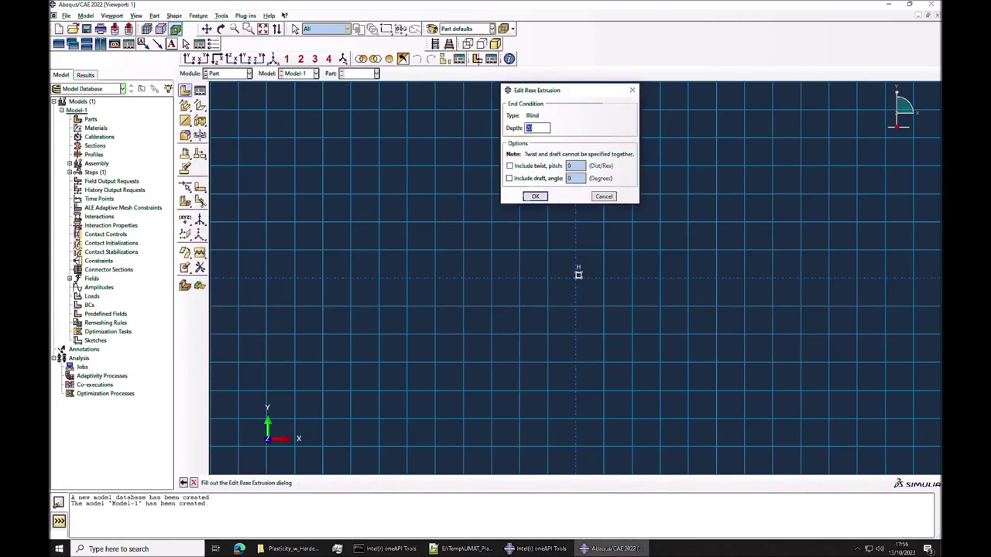
click(535, 196)
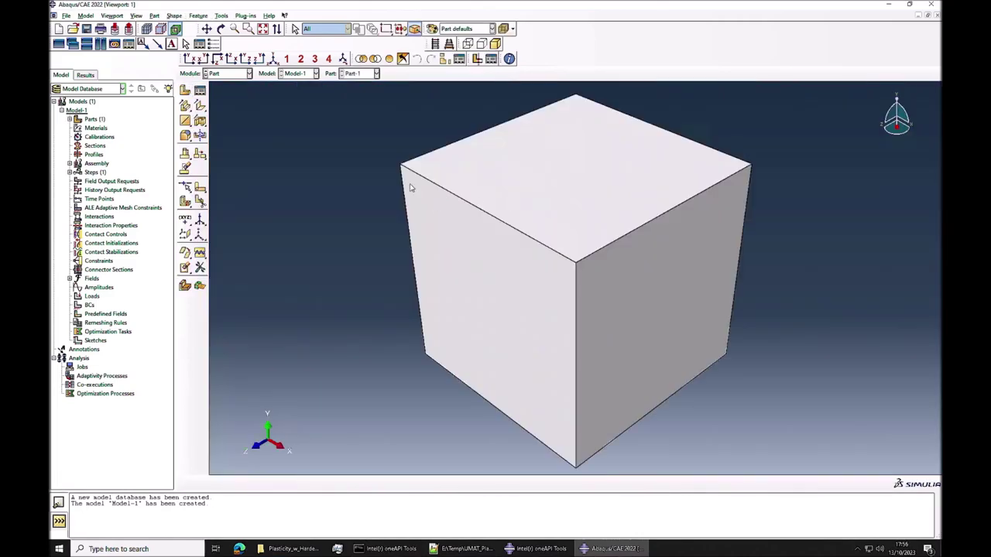
Step: Create a material with isotropic elasticity, using a Young's modulus of 200000 and a Poisson's ratio of 0.33
click(229, 75)
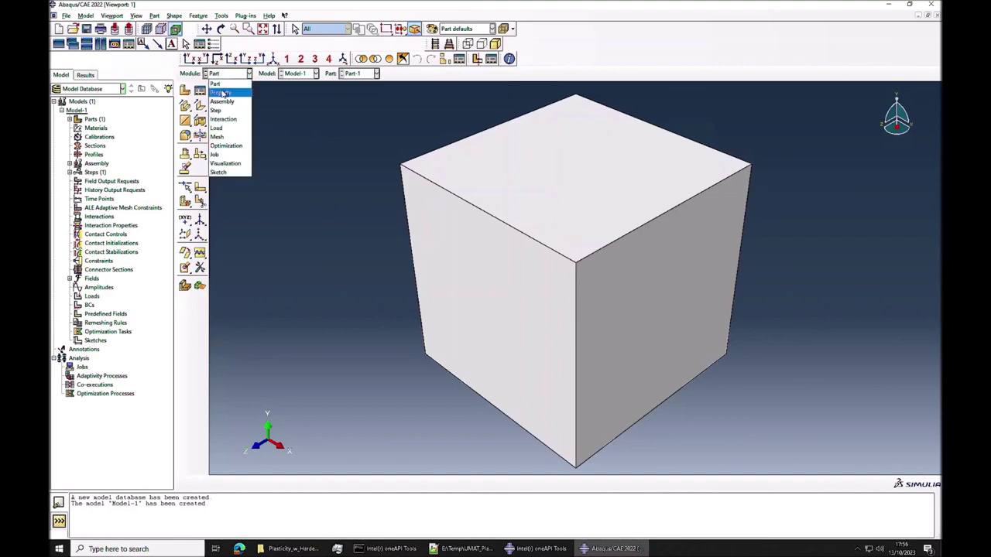
click(224, 89)
click(200, 91)
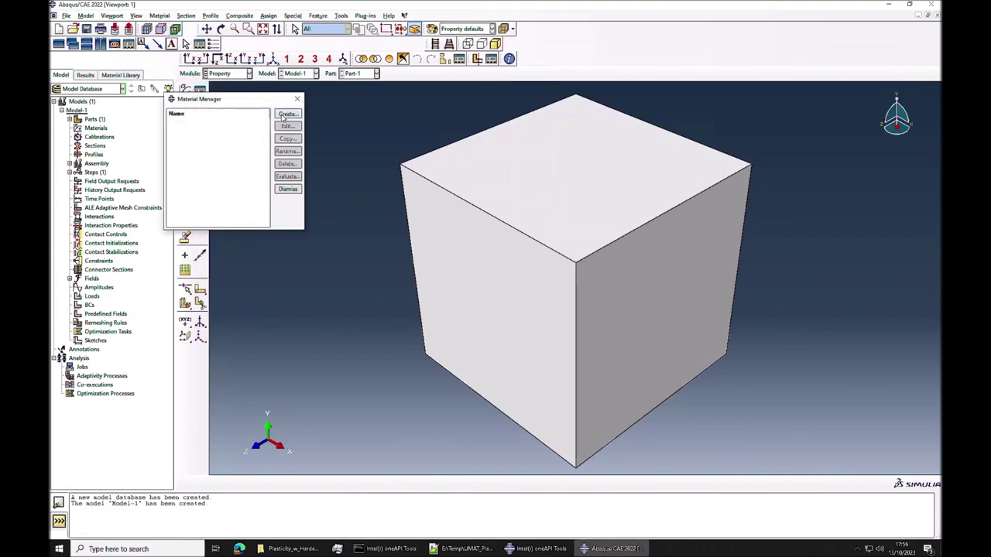
click(280, 120)
click(215, 188)
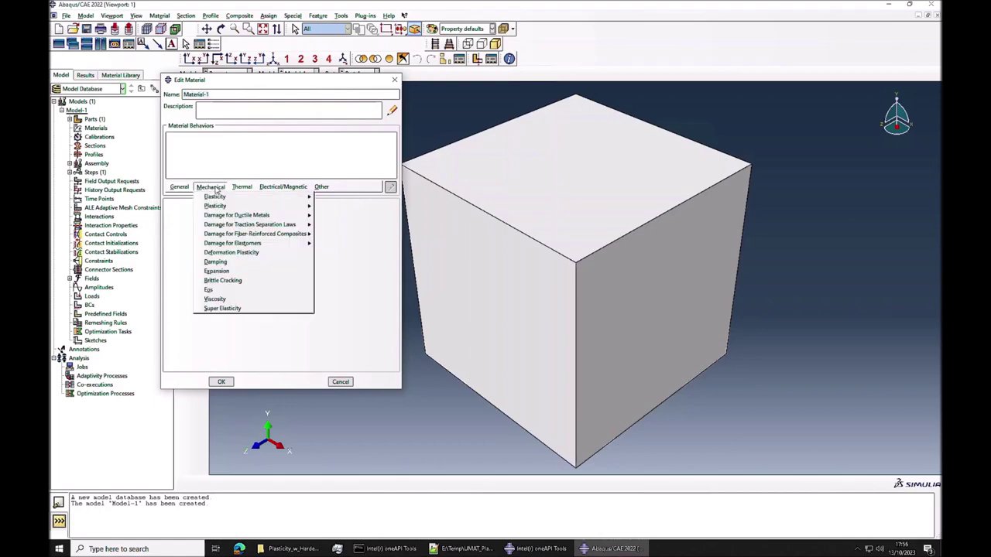
mouse_move(225, 198)
click(333, 197)
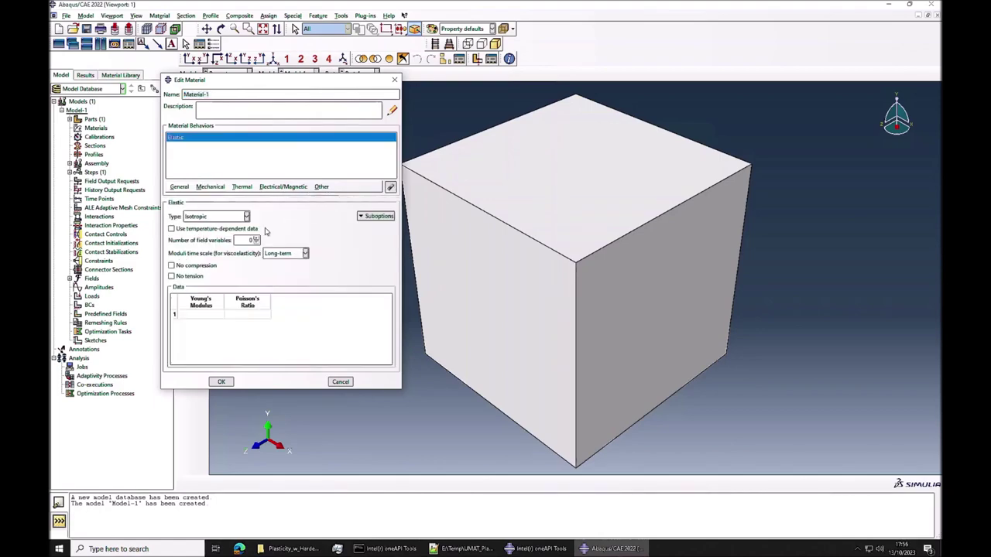
click(203, 315)
click(259, 314)
click(266, 318)
key(Return)
Step: Add Plastic behavior with isotropic hardening to the material
click(210, 187)
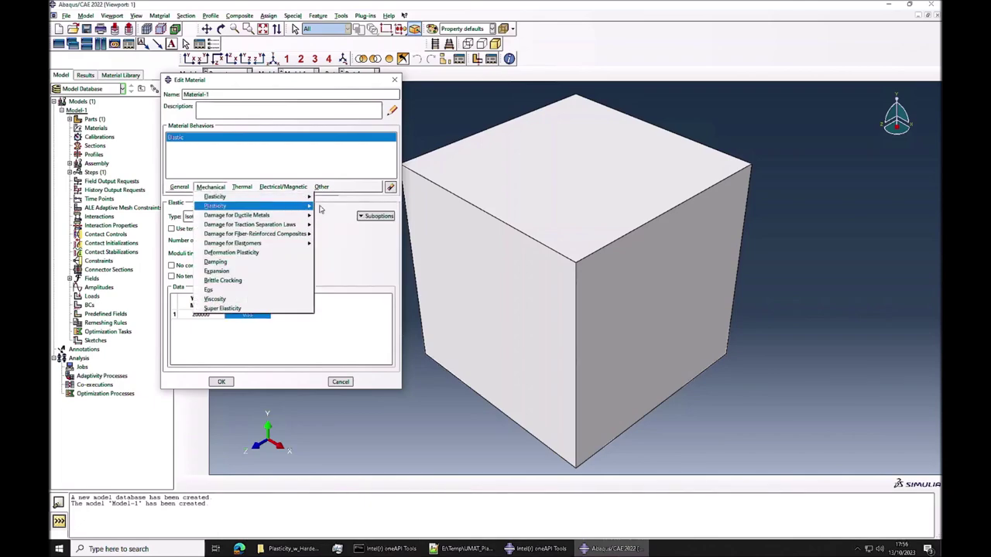
mouse_move(306, 206)
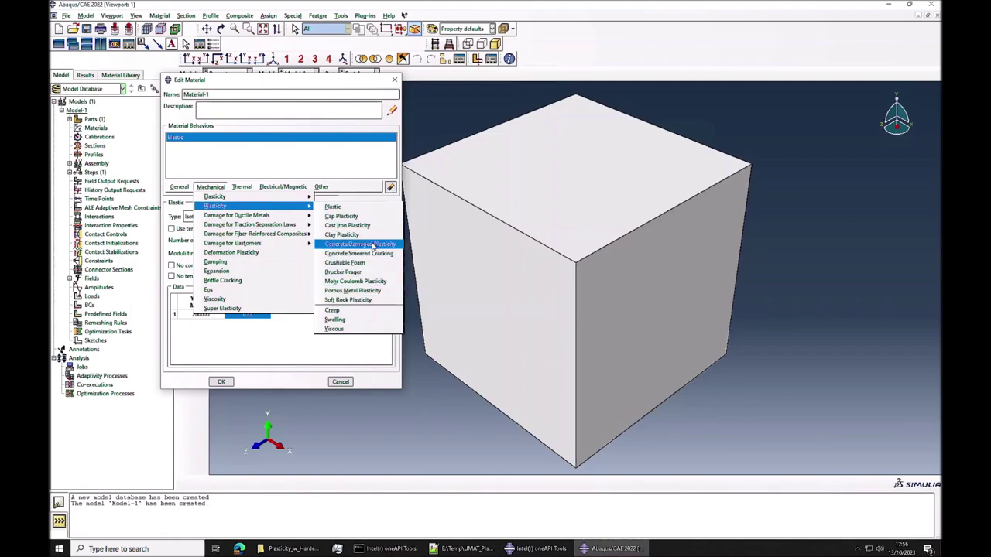
click(335, 206)
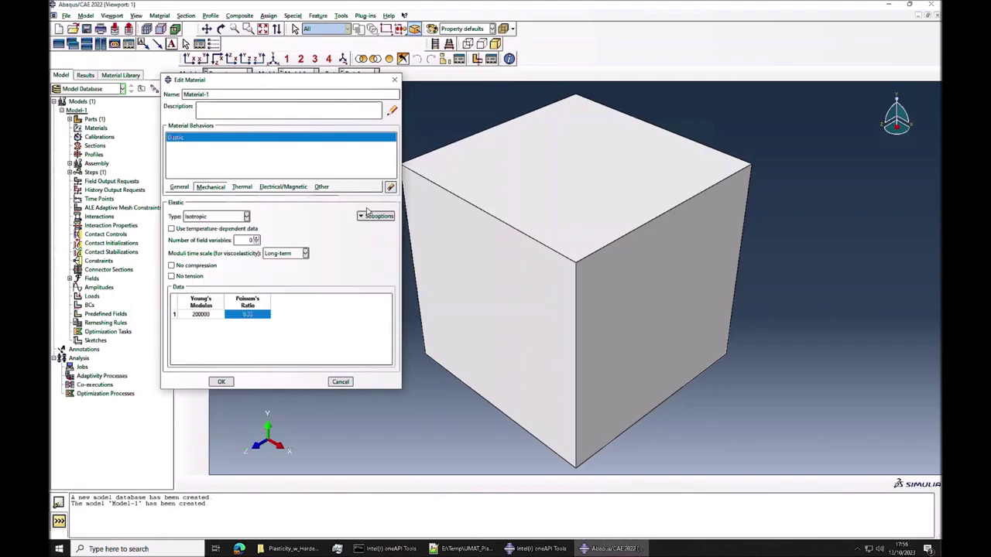
click(259, 230)
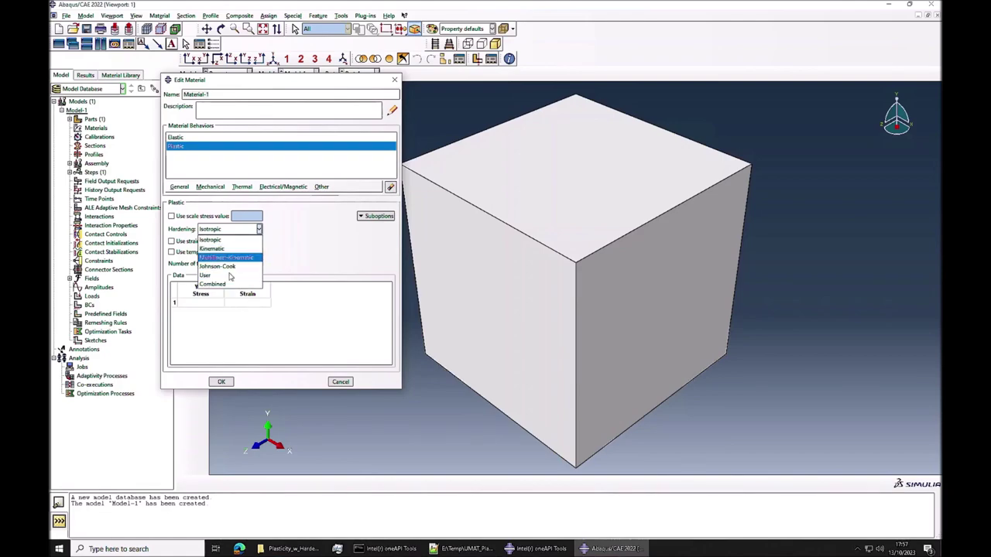
click(221, 240)
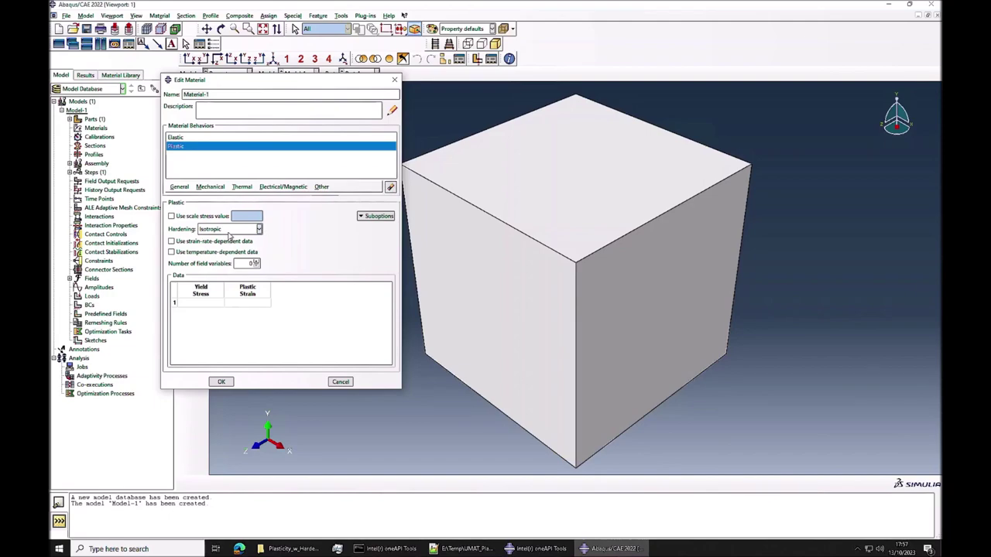
Step: Enter yield stress and plastic strain pairs 300/0.0, 400/0.1, 500/0.25, 600/0.3 and 700/0.5, save the material and close the Material Manager
click(201, 306)
key(Tab)
key(Tab)
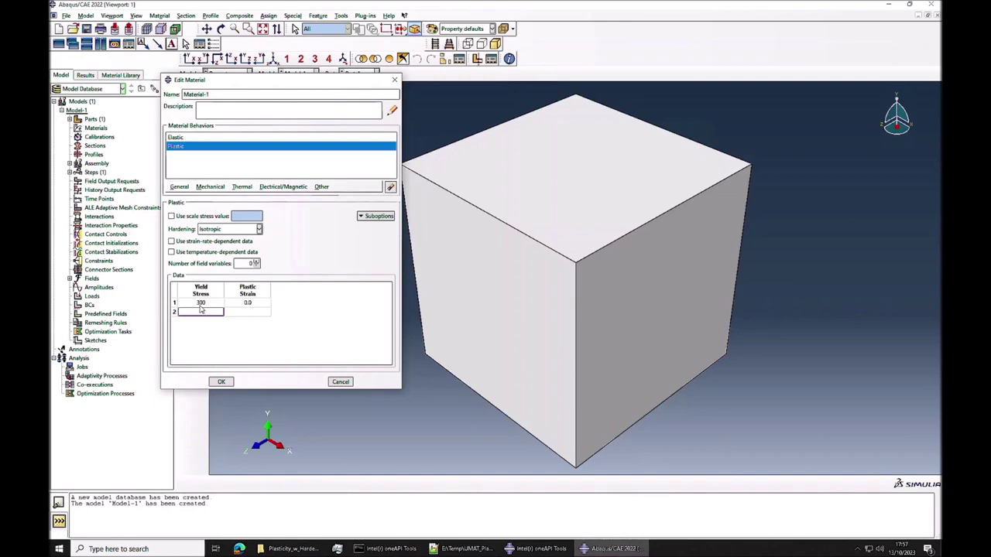
key(Tab)
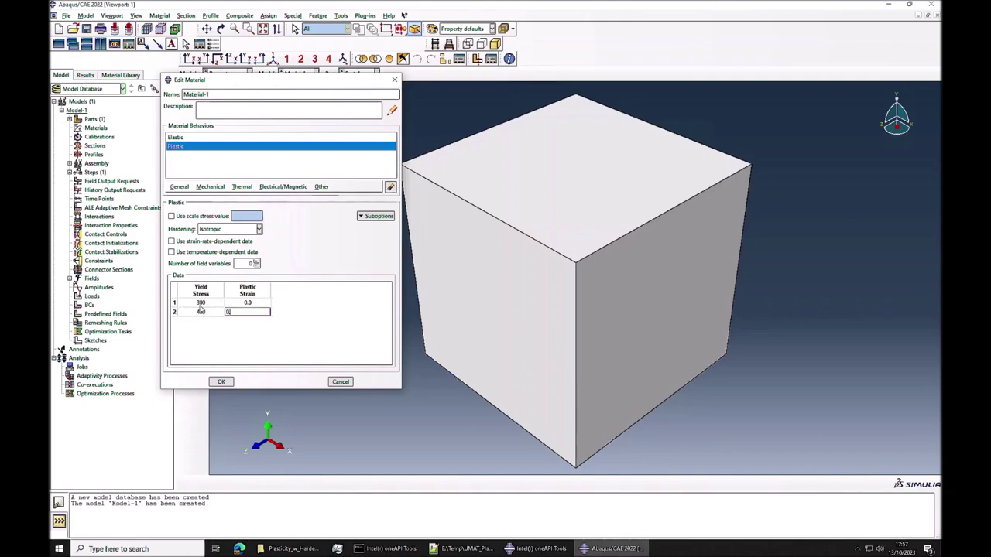
key(Tab)
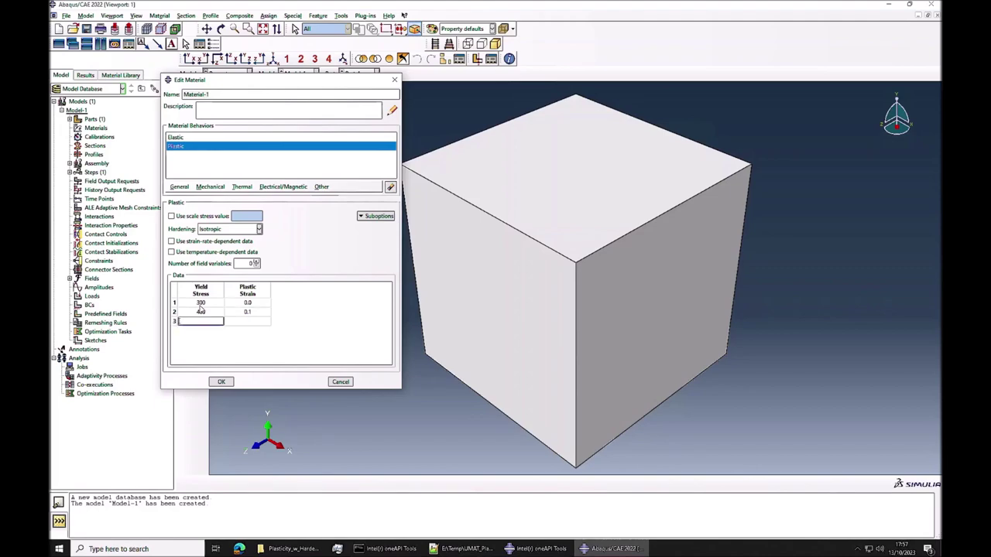
key(Tab)
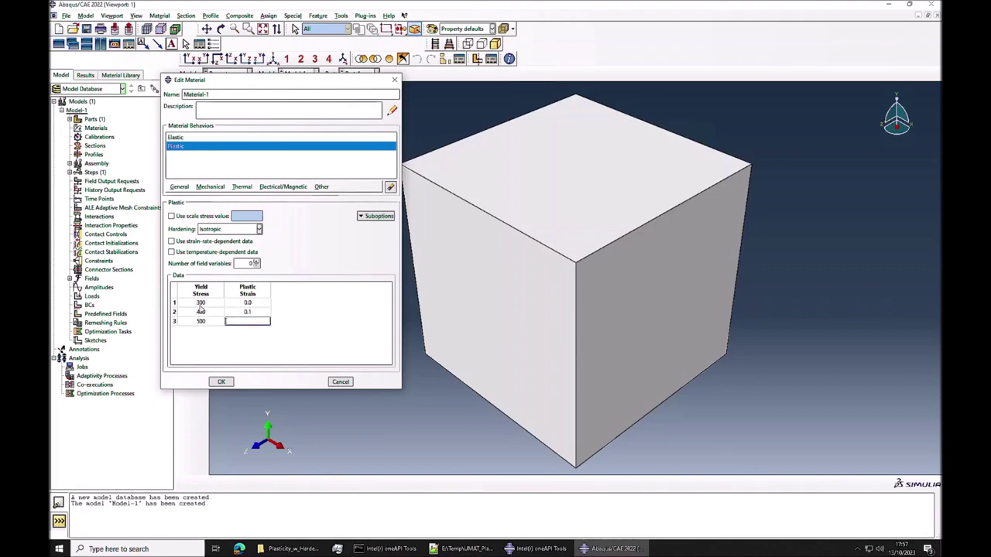
text(0.25)
key(Tab)
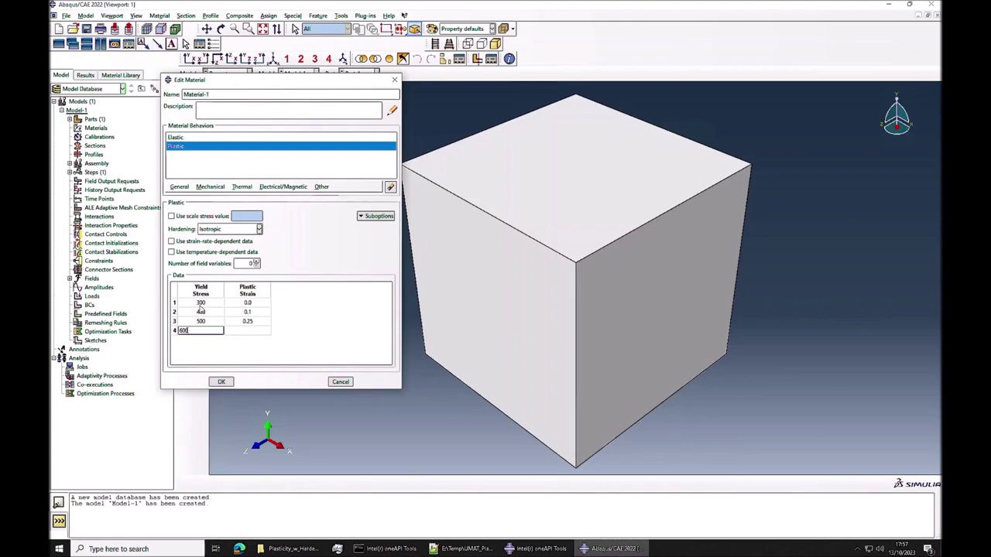
key(Tab)
key(Tab)
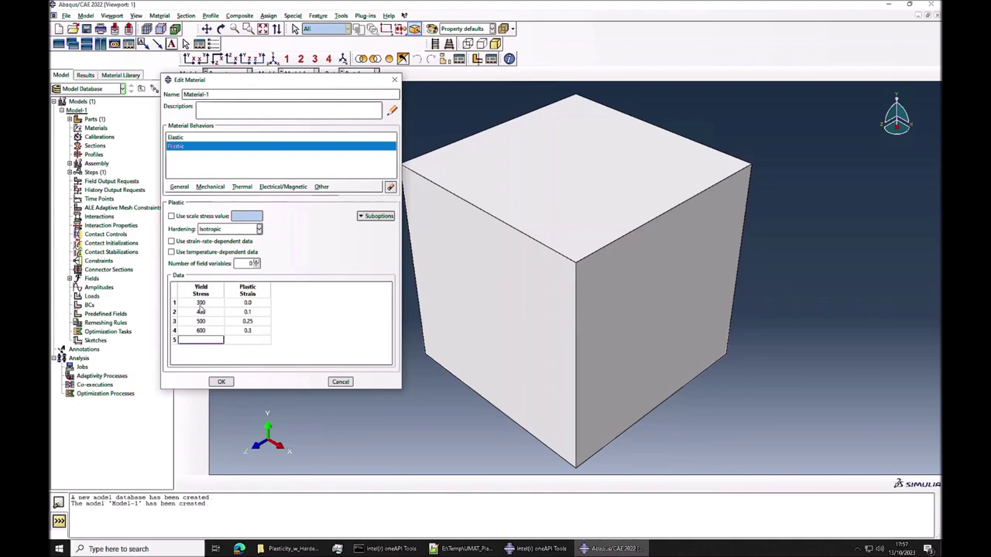
key(Tab)
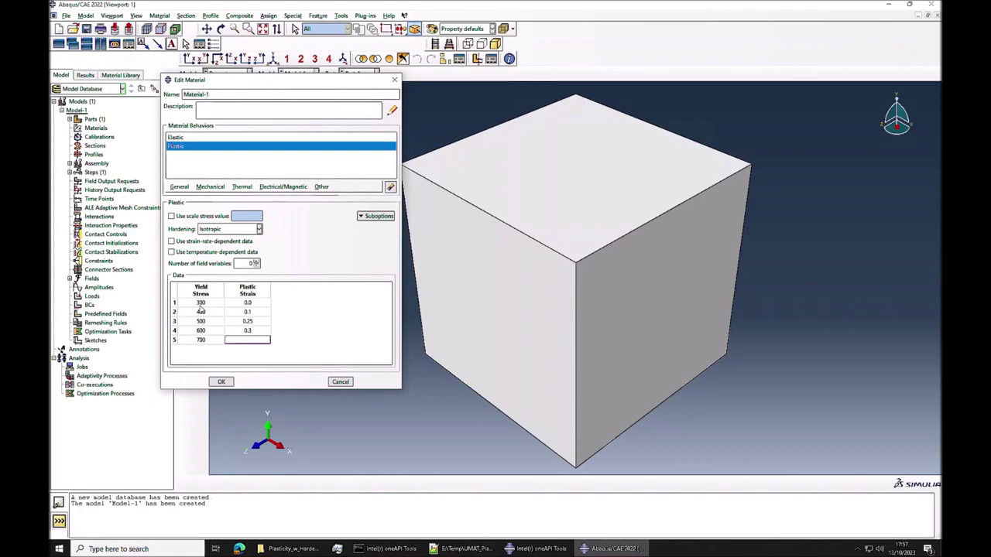
click(223, 383)
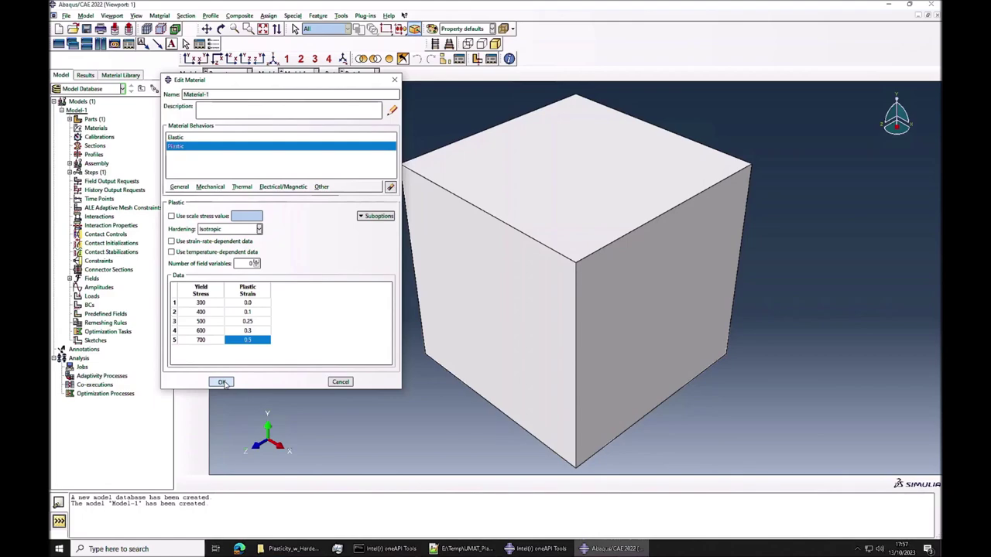
click(293, 203)
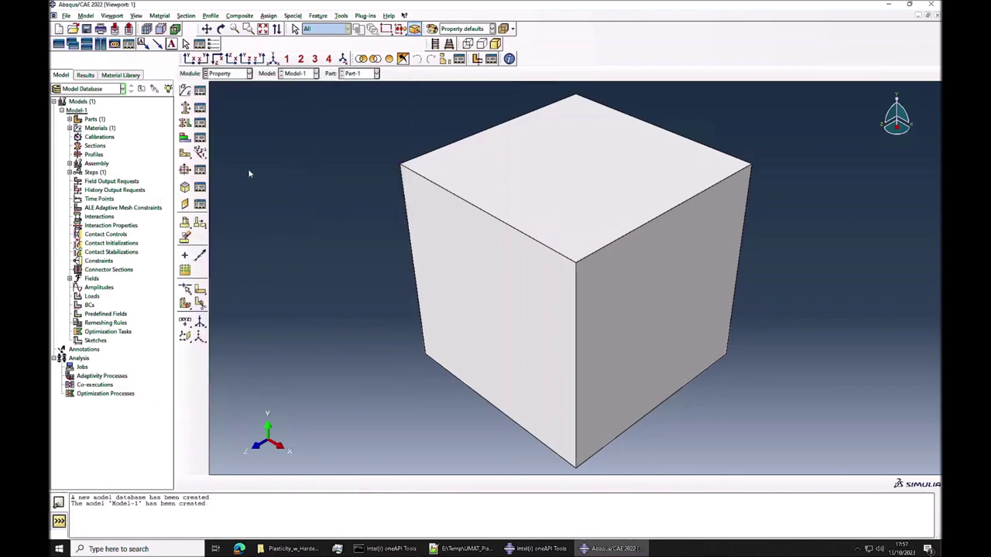
Step: Create a homogeneous solid section with Material-1 and assign it to the whole cube
click(185, 107)
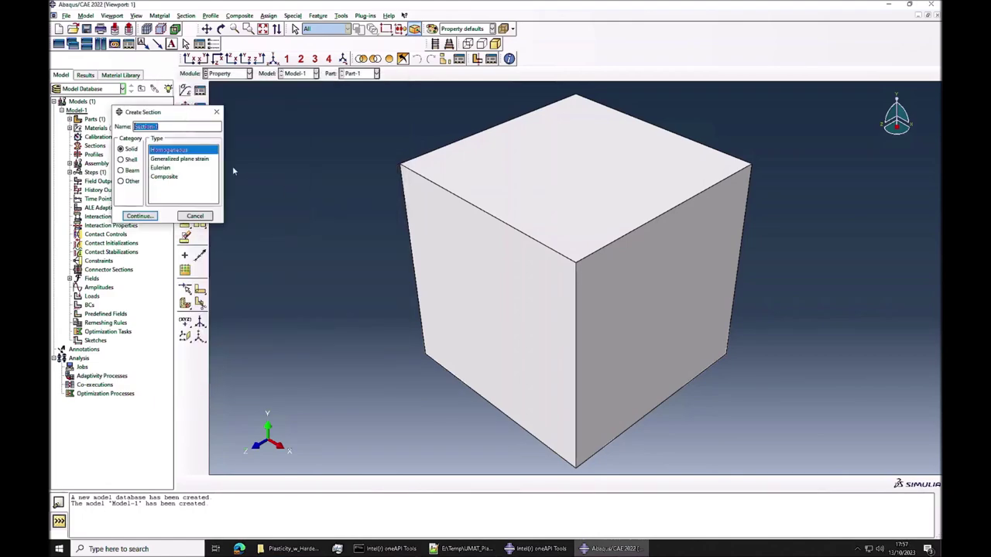
click(138, 216)
click(546, 155)
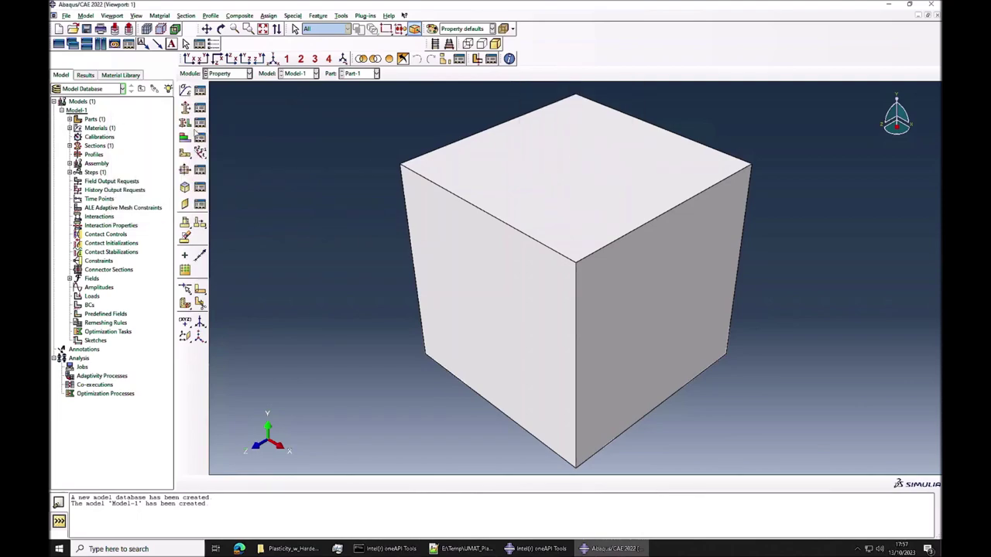
click(186, 122)
click(556, 250)
click(398, 483)
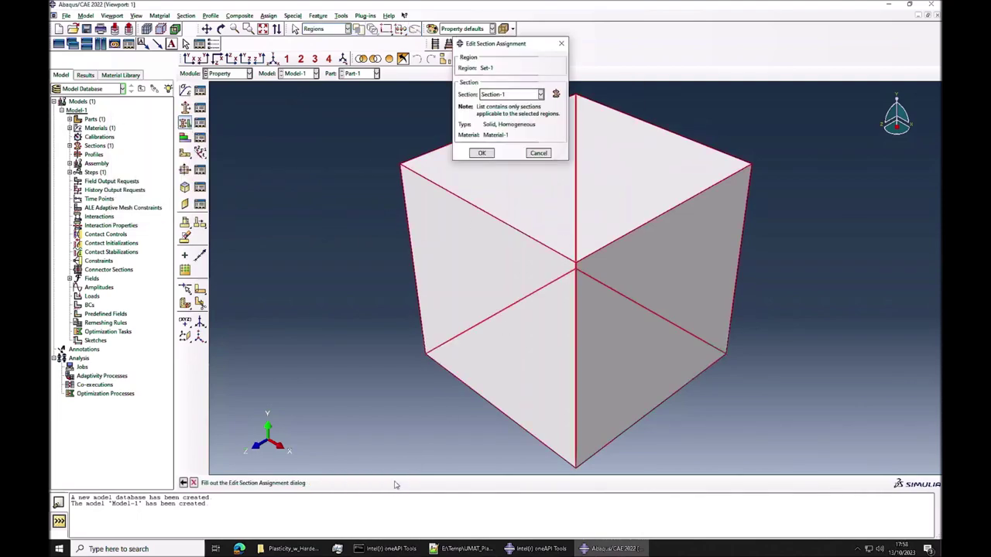
click(483, 154)
Step: Create a dependent instance of the cube part in the assembly
click(232, 74)
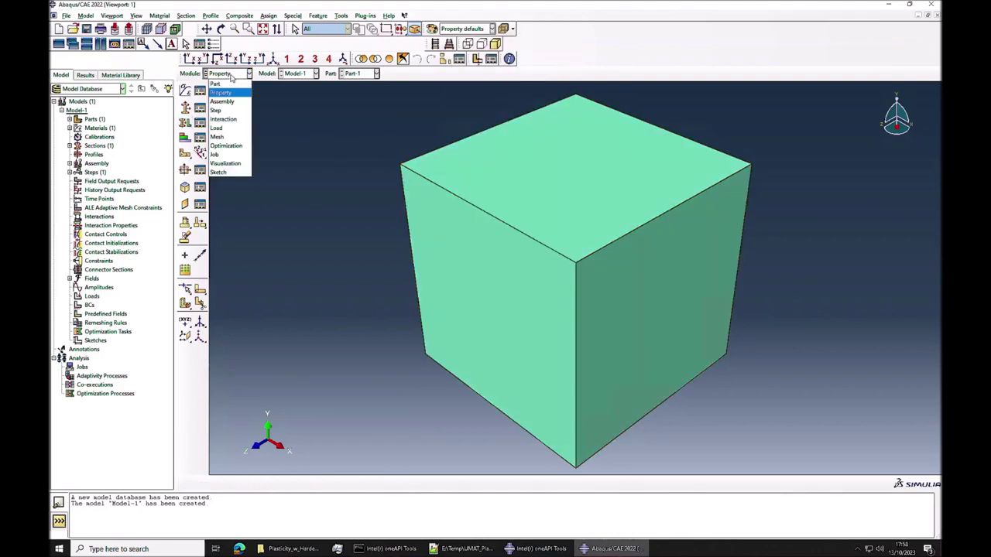
click(225, 102)
click(186, 91)
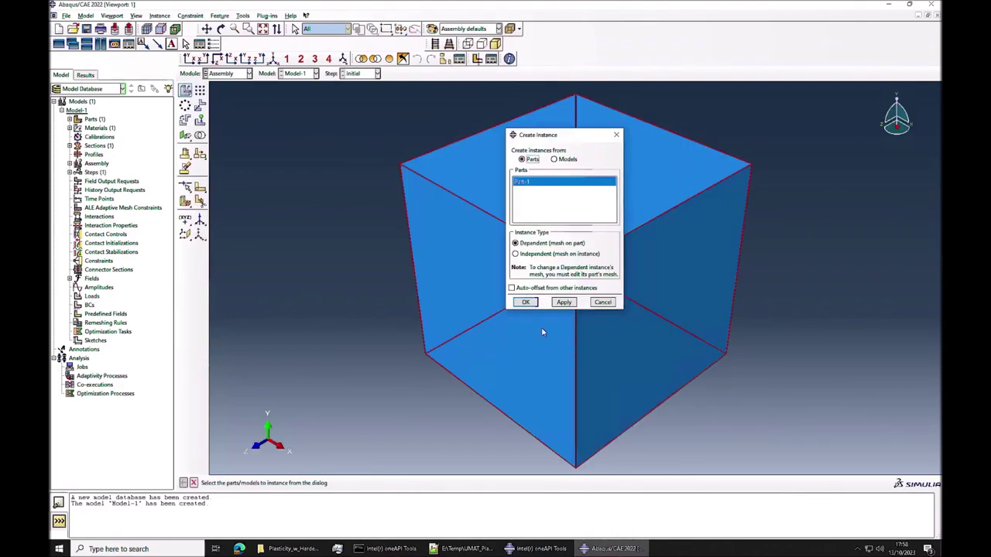
click(526, 302)
Step: Create a Static, General step and set its maximum number of increments and its increment size
click(229, 73)
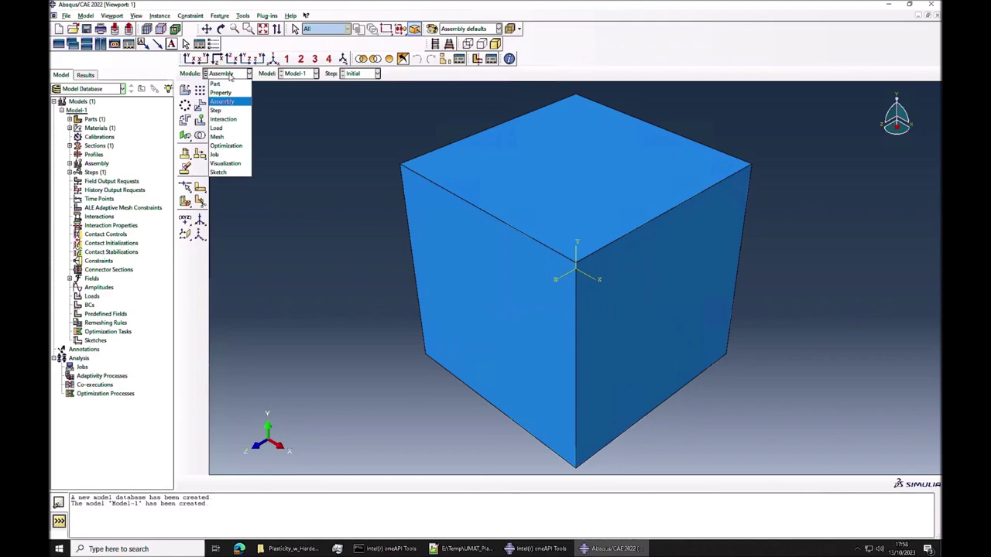
click(227, 111)
click(185, 90)
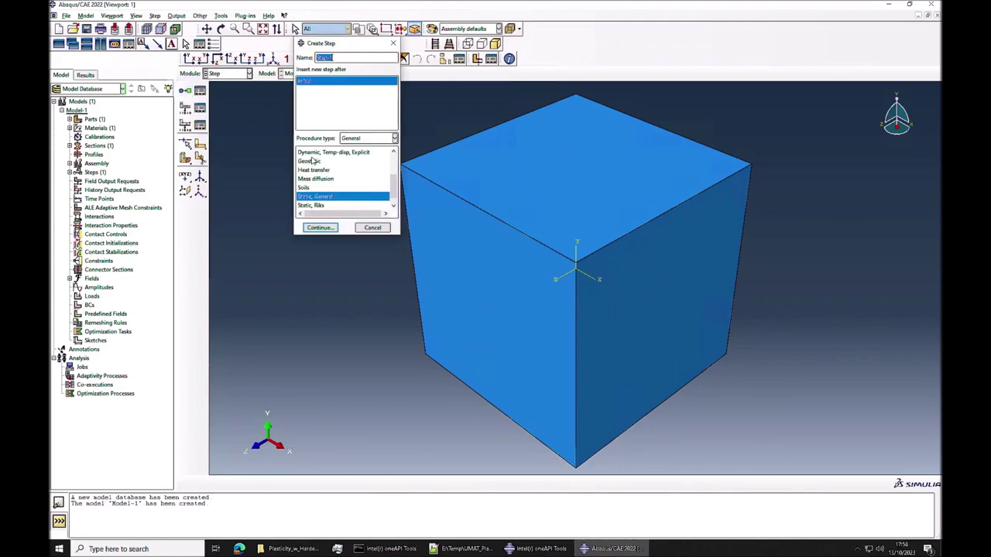
click(318, 229)
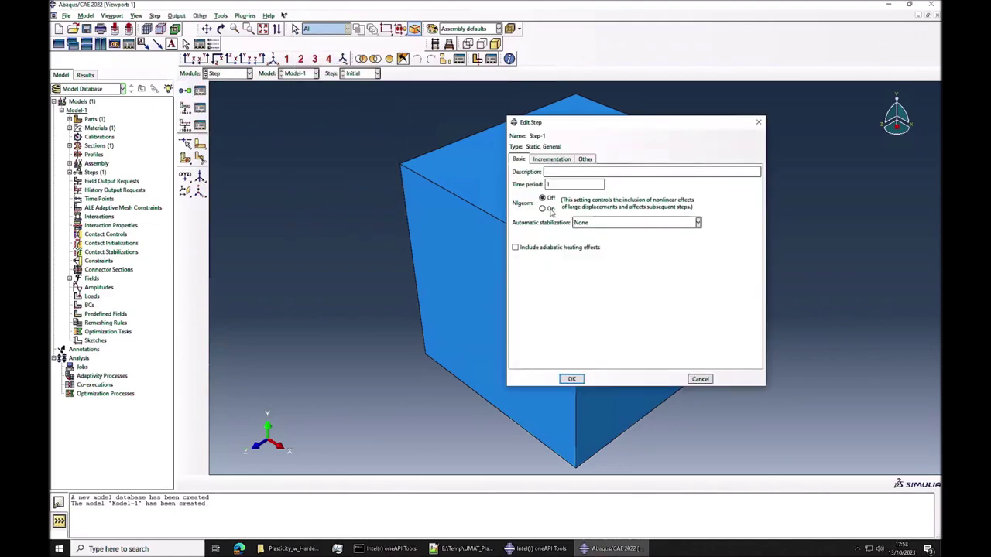
click(554, 160)
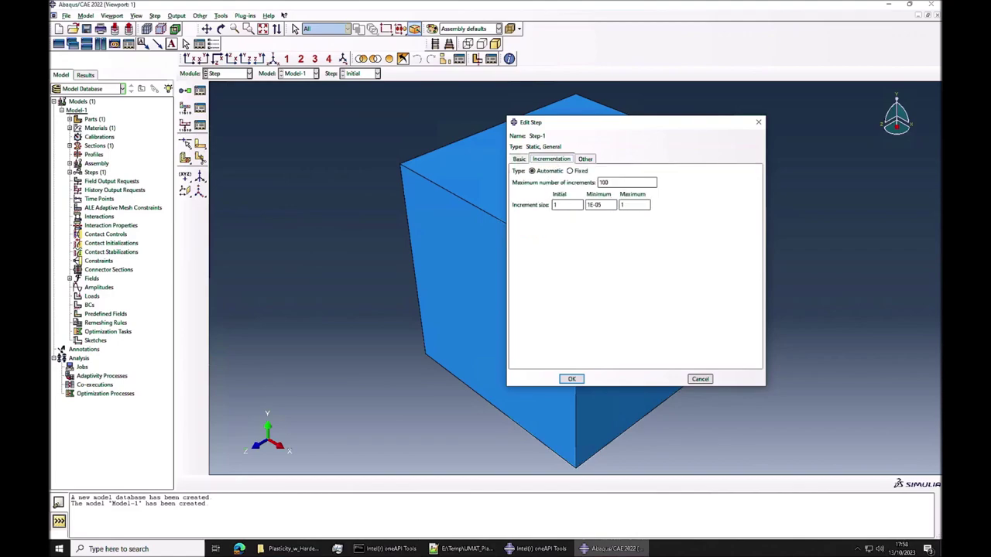
click(608, 182)
click(559, 205)
click(573, 379)
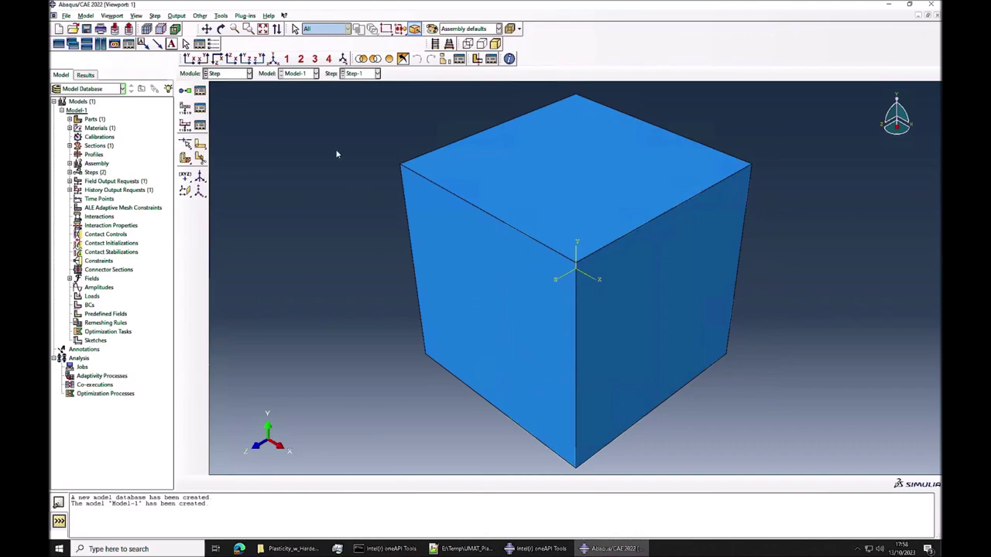
Step: Create a Displacement/Rotation boundary condition in Step-1 that fixes U3 at 0 on the cube's positive-Z face
click(226, 74)
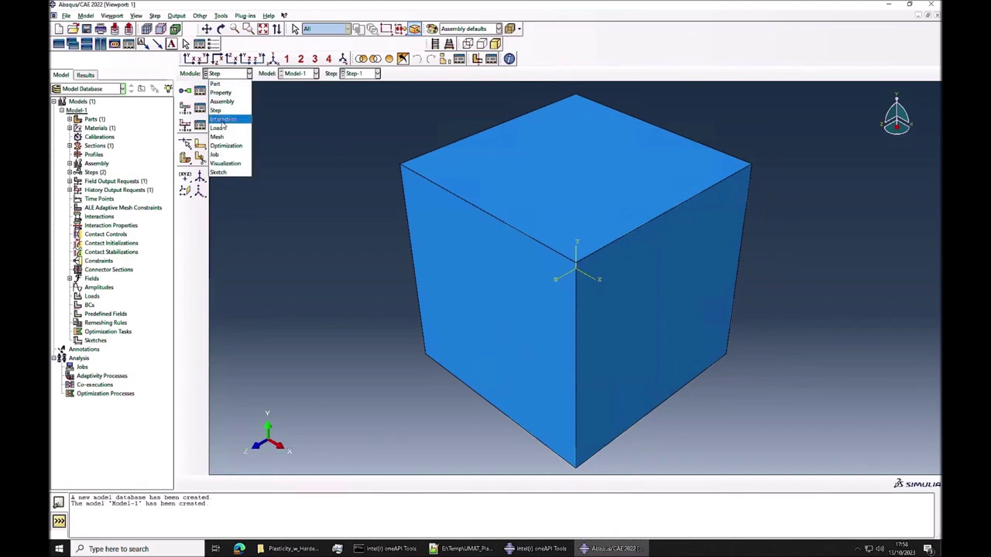
click(219, 128)
click(185, 108)
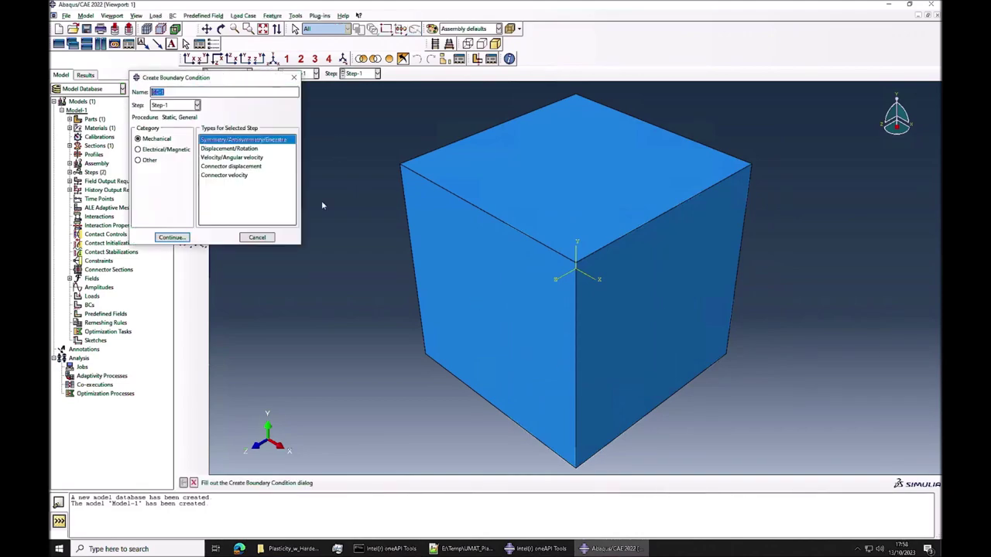
click(171, 237)
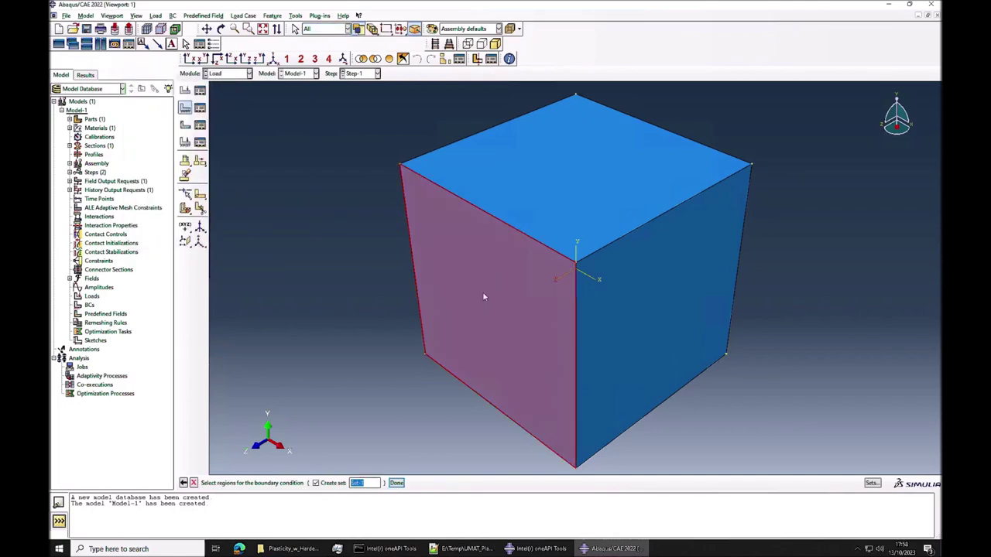
click(396, 482)
click(197, 186)
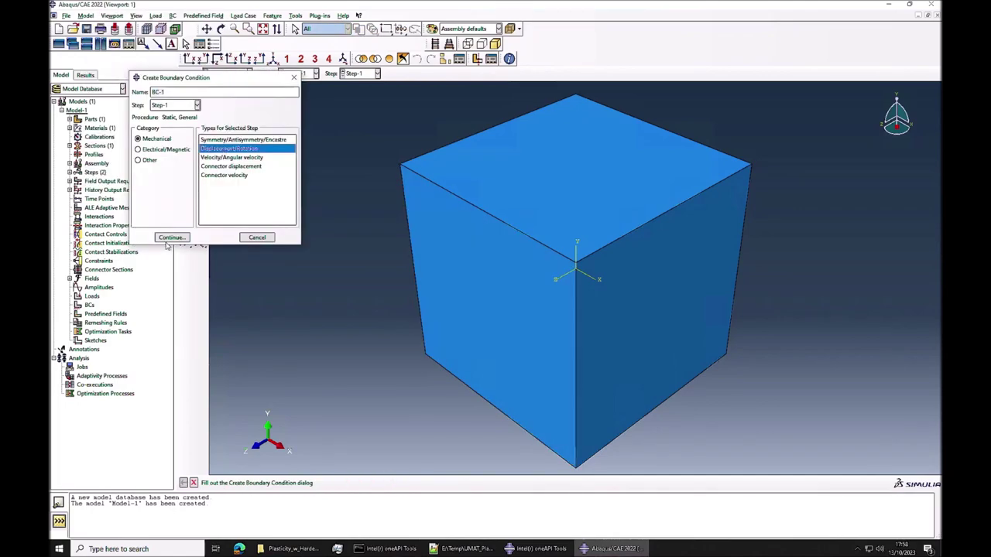
click(170, 238)
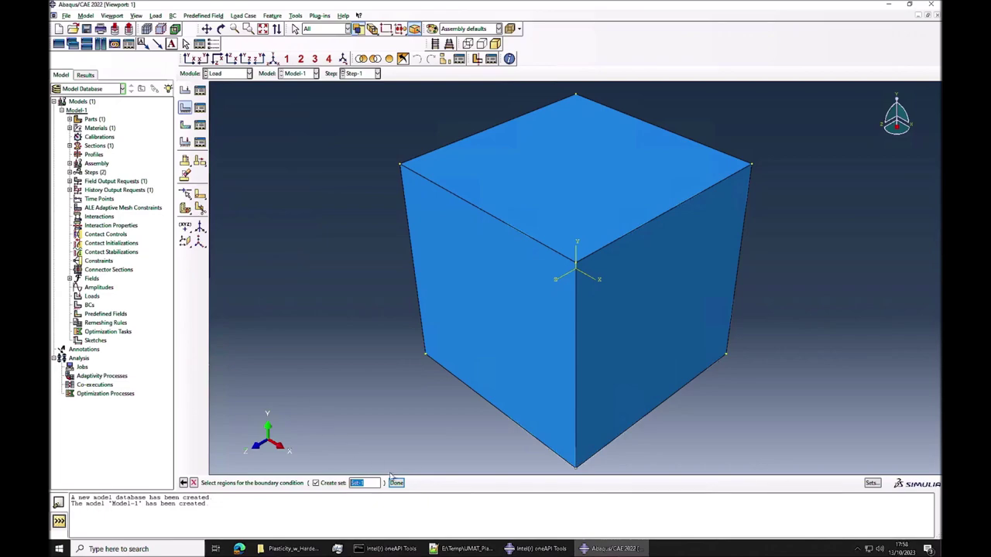
click(502, 390)
click(396, 482)
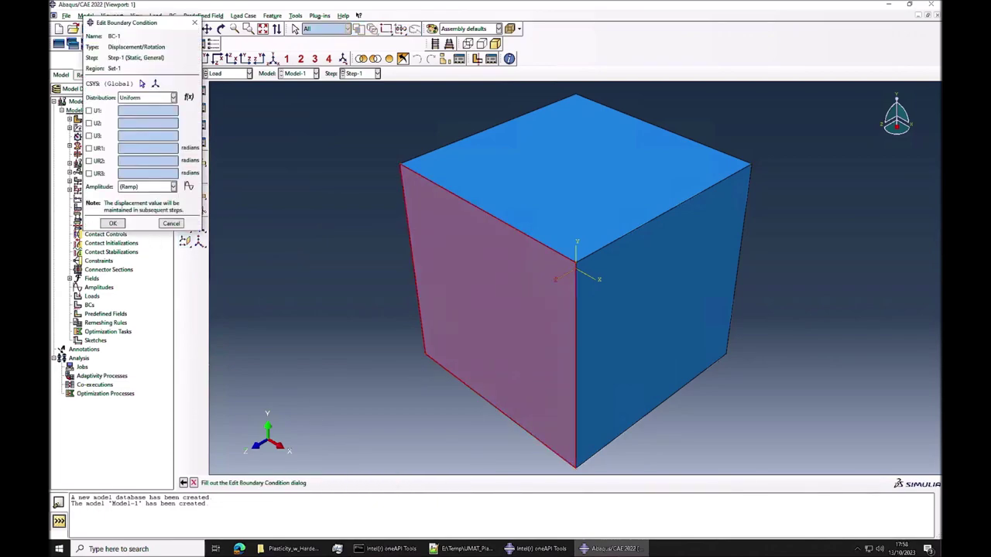
click(90, 136)
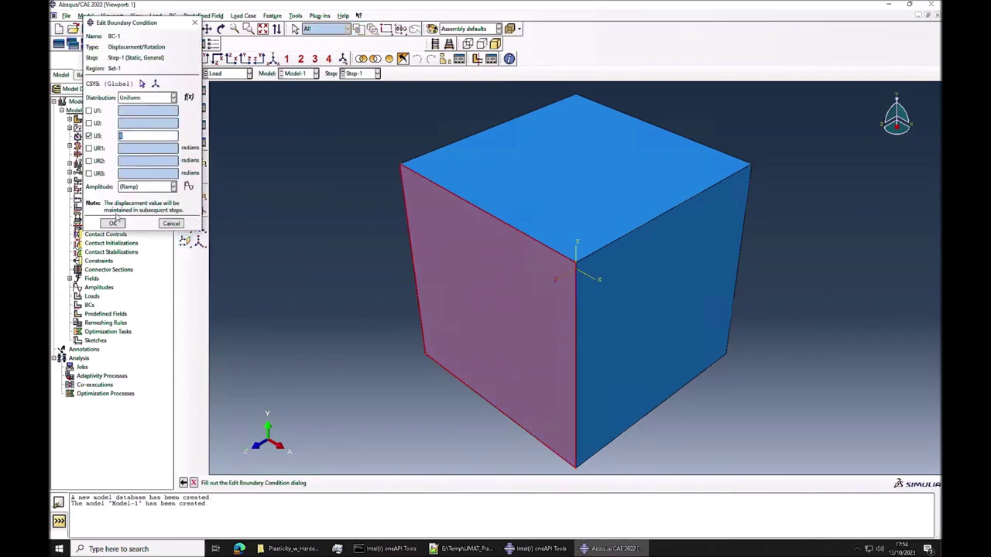
click(112, 223)
Step: Create a Displacement/Rotation boundary condition in Step-1 that fixes U1 at 0 on the cube's positive-X face
click(185, 106)
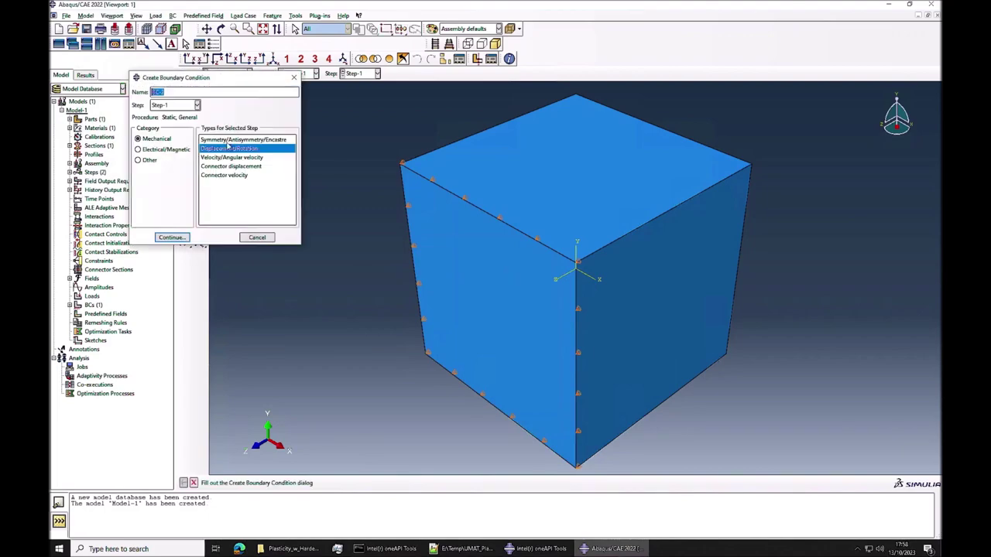
click(169, 235)
click(679, 310)
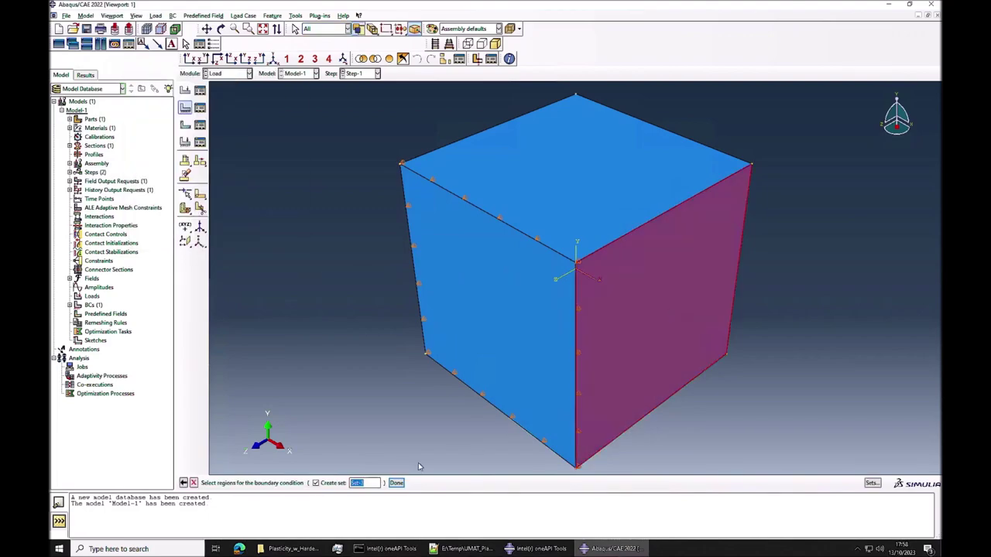
click(396, 482)
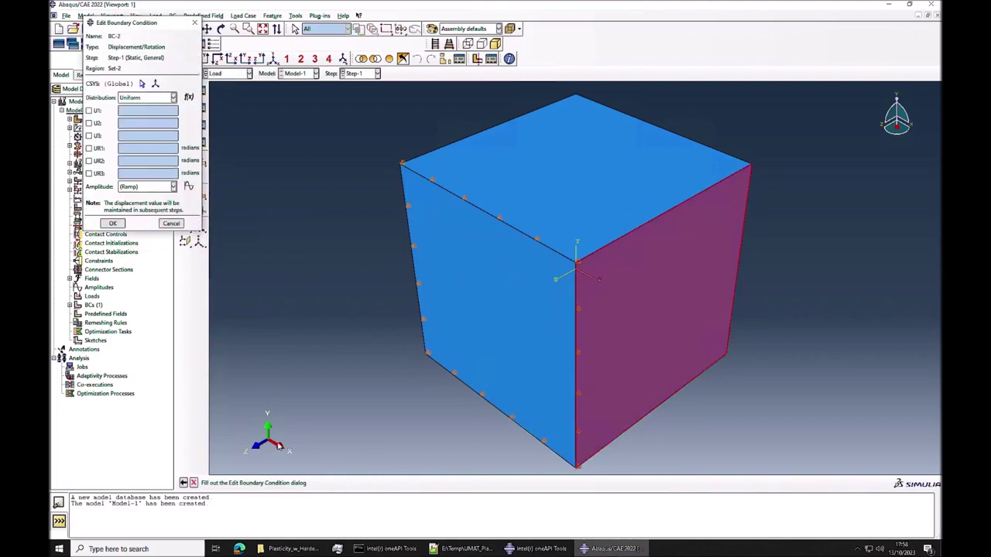
click(89, 111)
click(112, 223)
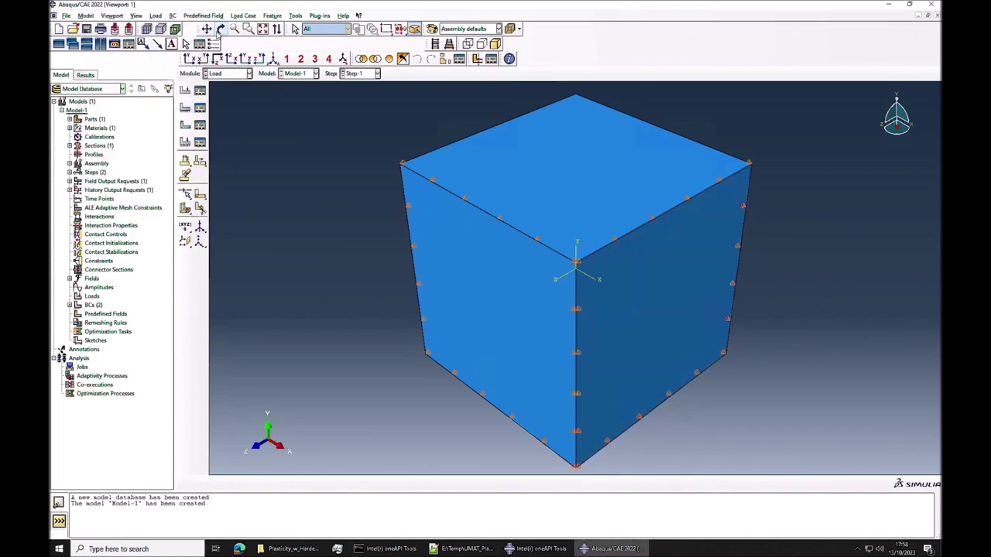
Step: Create a Displacement/Rotation boundary condition in Step-1 that fixes U2 at 0 on the cube's bottom face
click(220, 29)
mouse_move(537, 358)
mouse_down()
mouse_move(550, 257)
mouse_move(539, 377)
mouse_up()
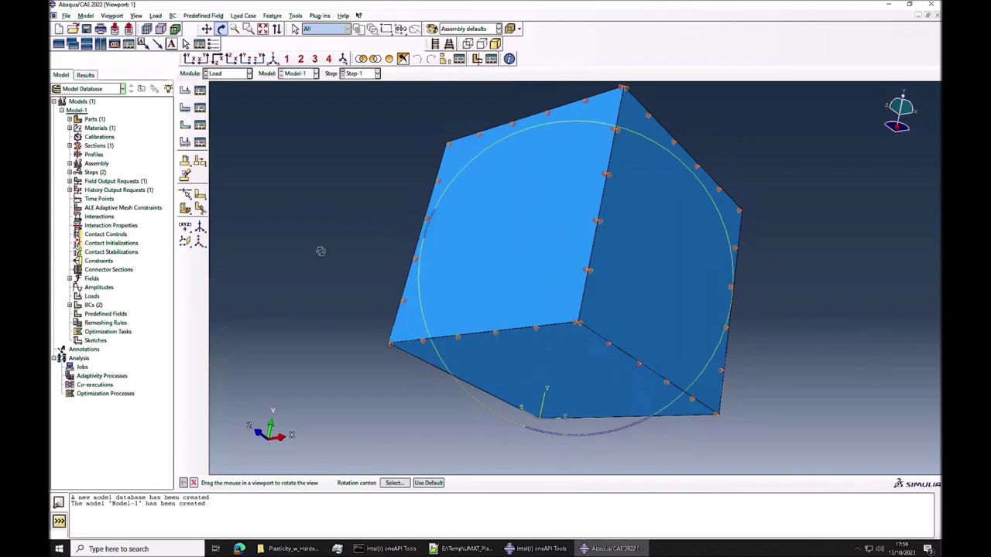
key(Escape)
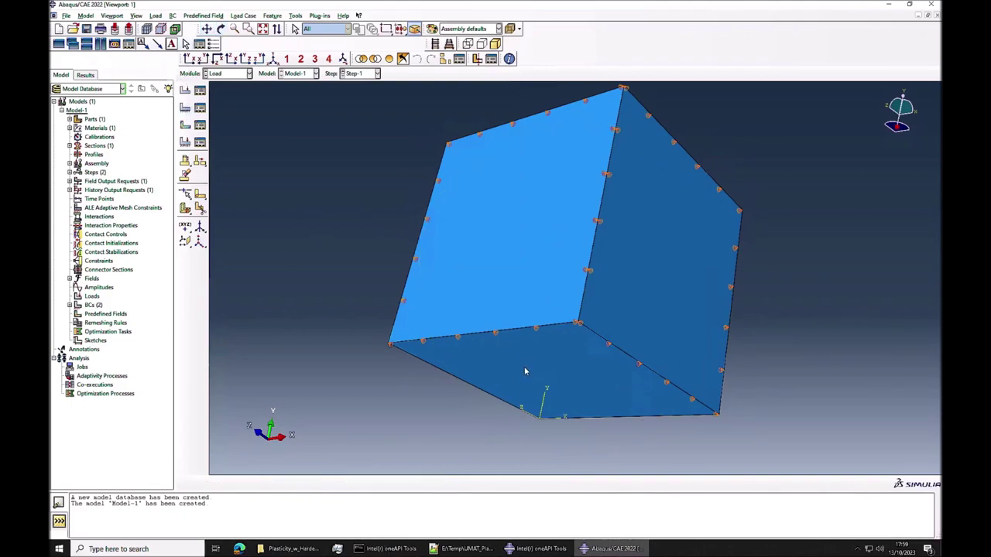
click(184, 107)
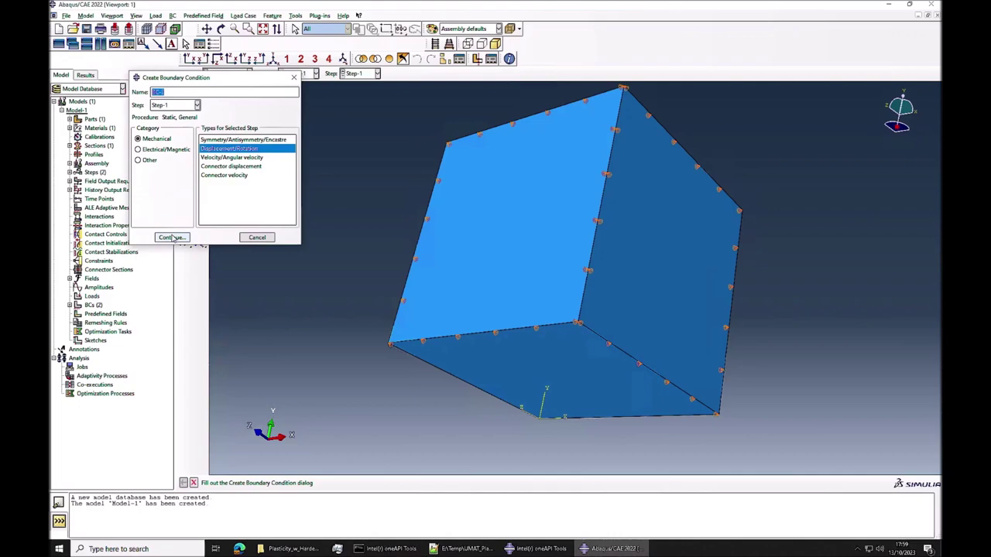
click(173, 238)
click(526, 380)
click(397, 483)
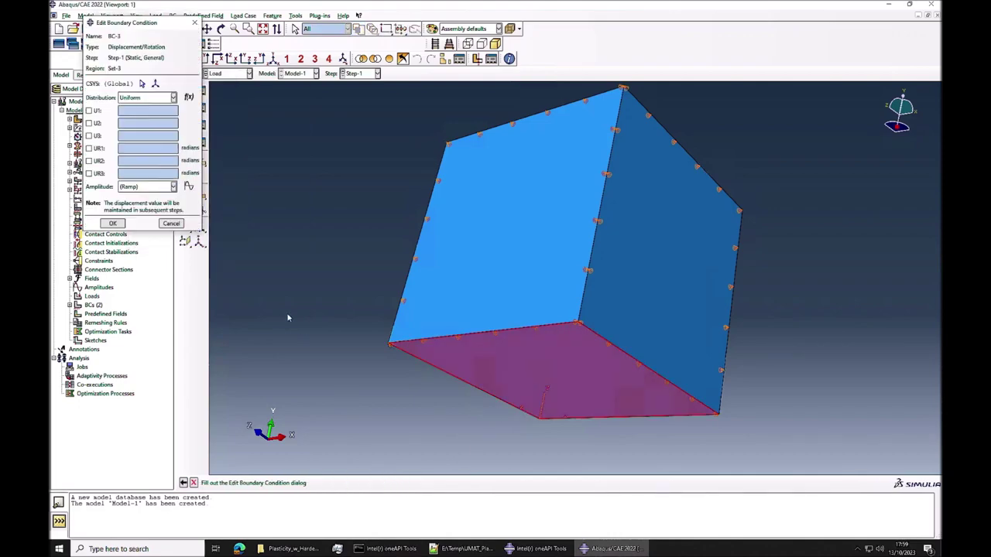
click(89, 123)
click(109, 224)
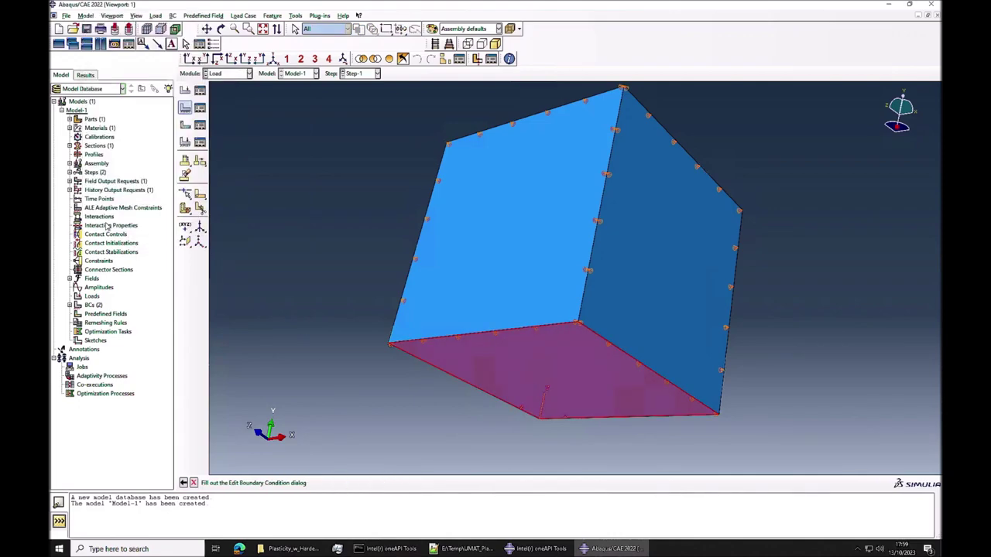
Step: Apply a prescribed displacement U3 of -1 in Step-1 to the cube's negative-Z face, opposite the face fixed in U3
click(221, 29)
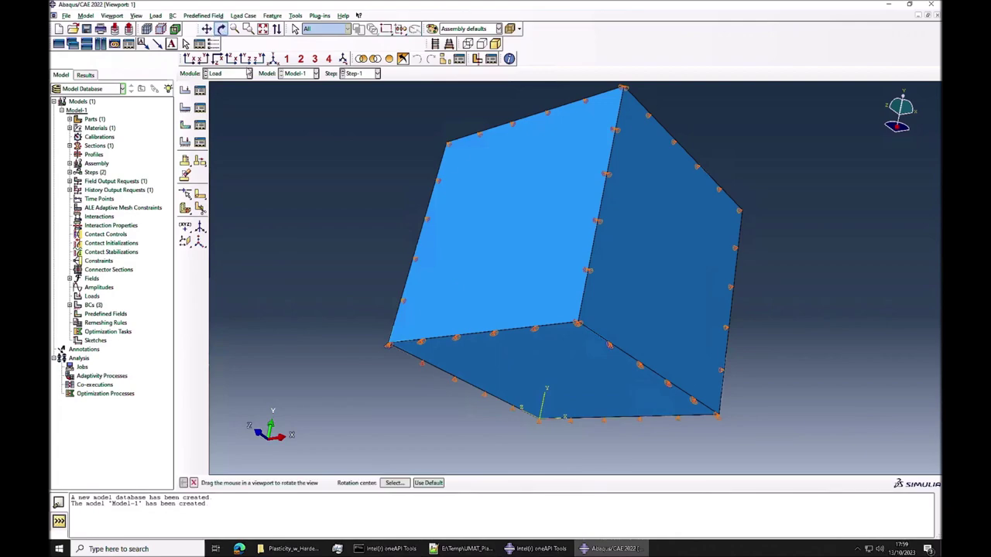
drag(658, 329, 626, 246)
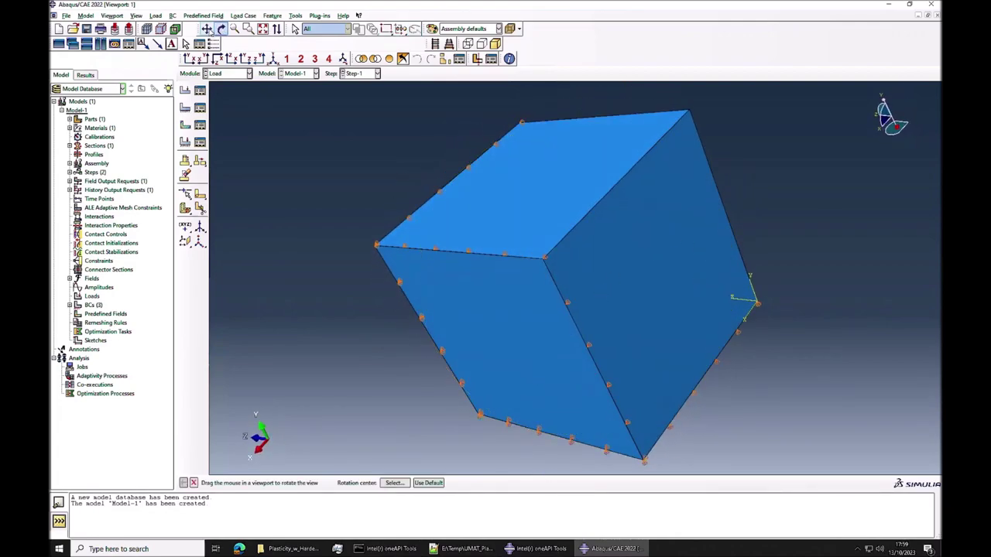
click(221, 29)
click(185, 108)
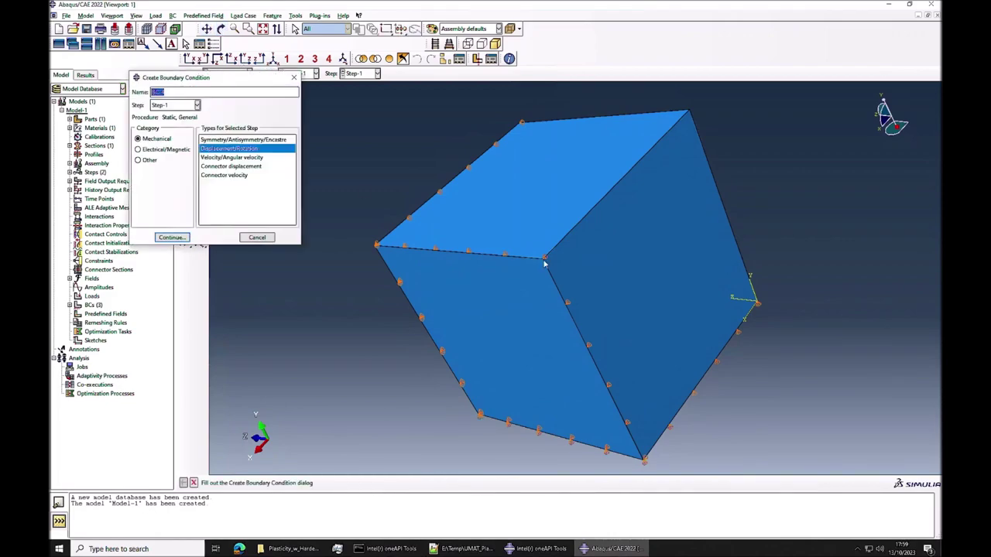
click(166, 237)
click(623, 276)
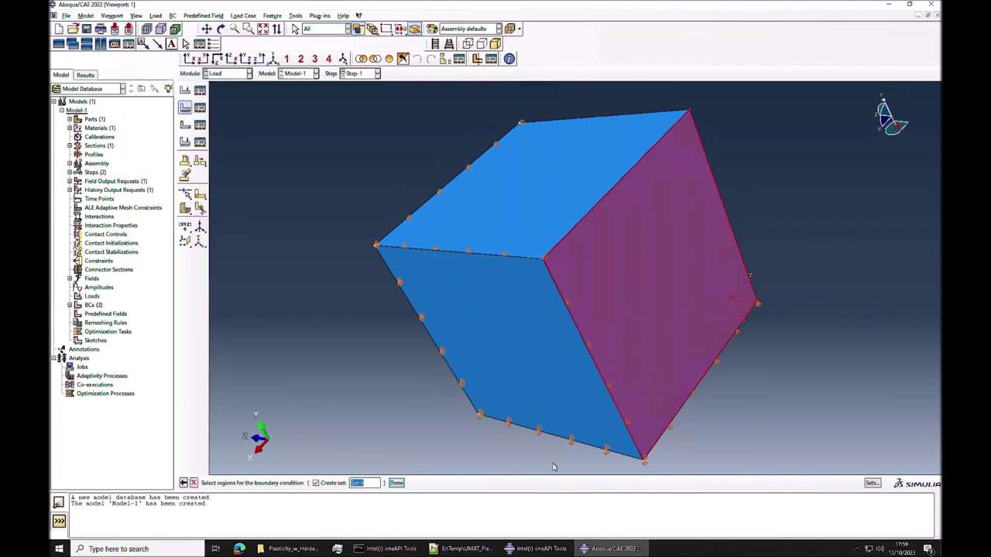
click(395, 482)
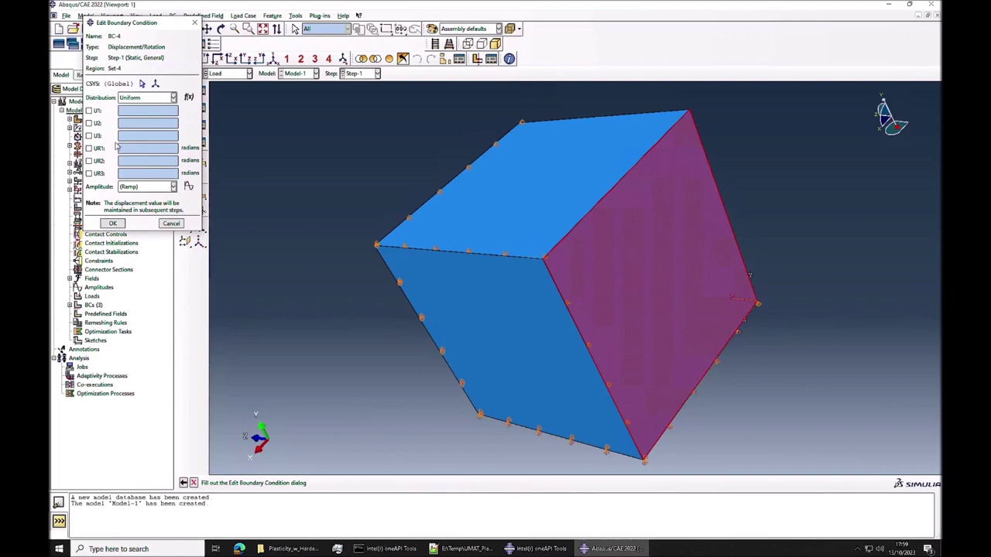
click(89, 137)
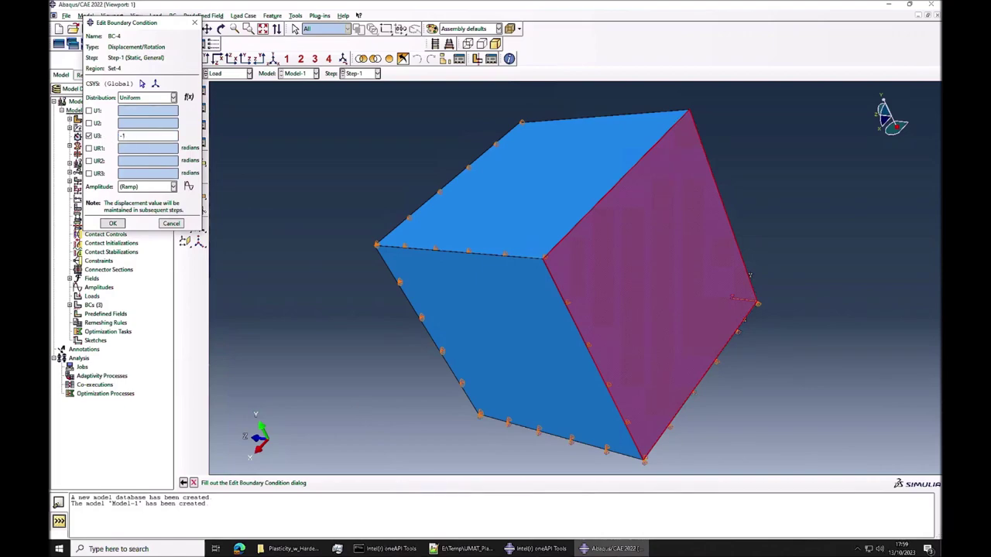
click(113, 224)
click(115, 225)
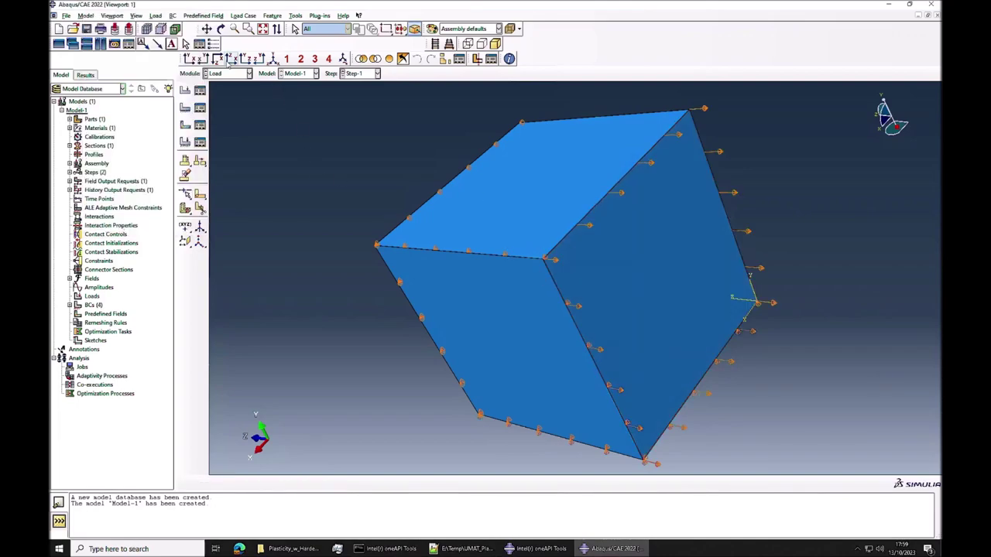
Step: Seed the cube part with an approximate global size of 1 and generate its mesh
click(273, 60)
click(237, 74)
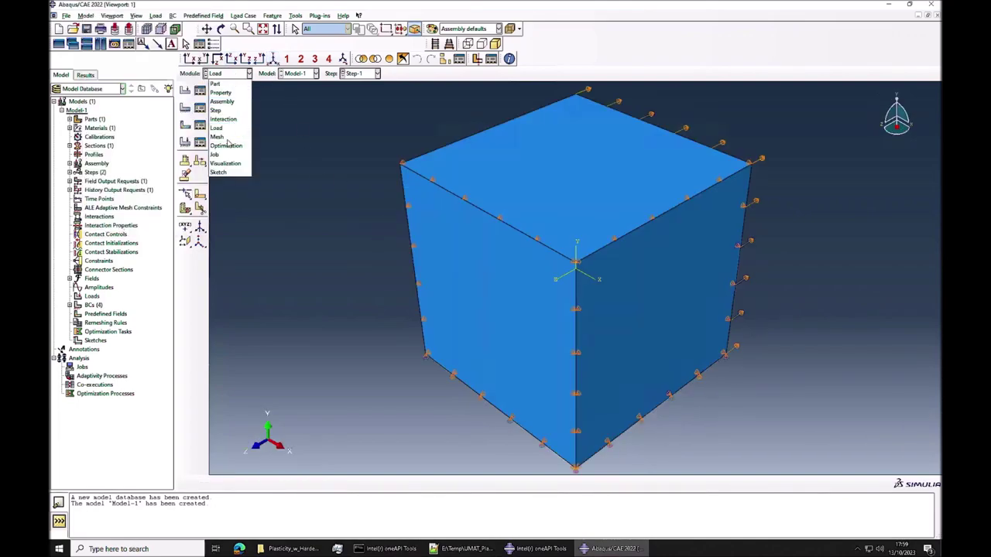
click(224, 135)
click(186, 92)
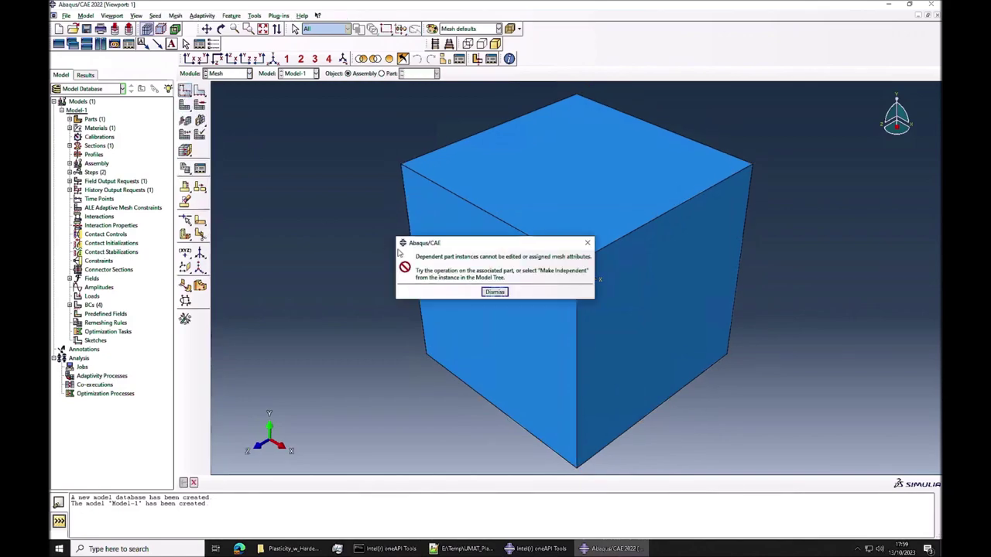
click(493, 291)
click(391, 74)
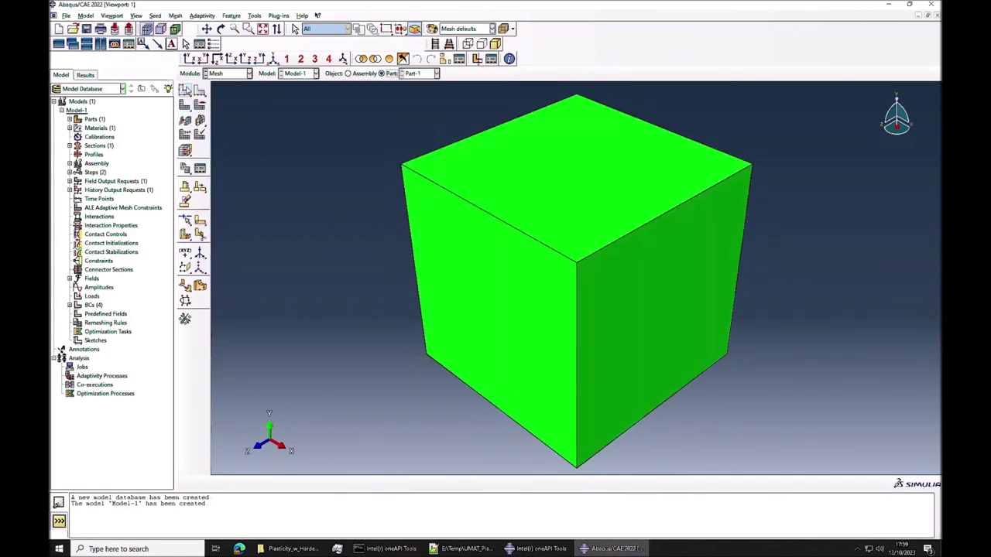
click(185, 91)
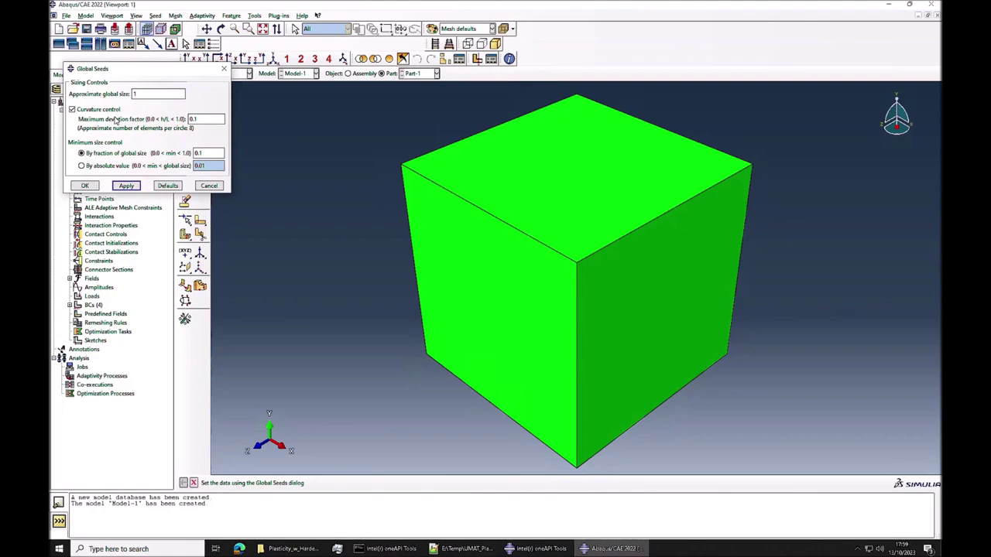
click(85, 186)
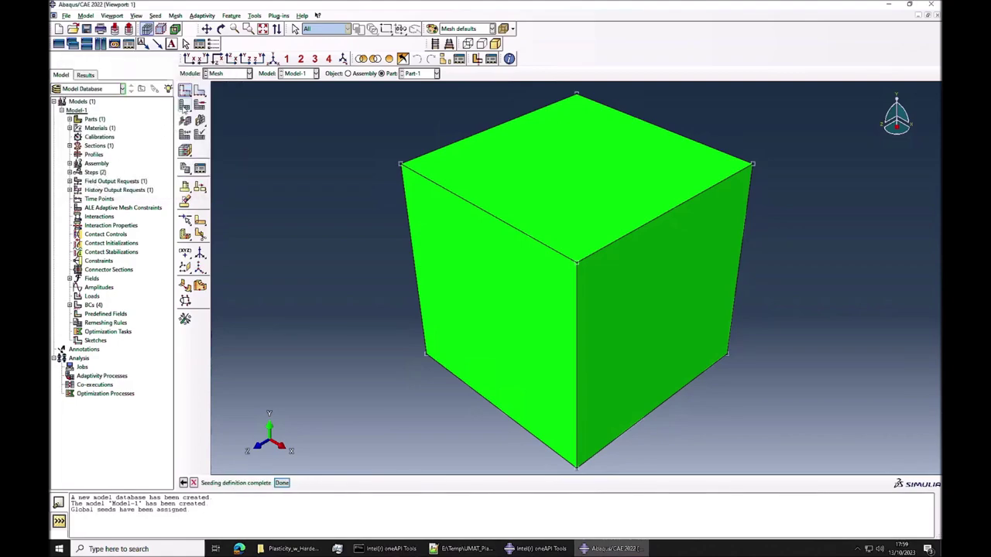
click(185, 105)
click(261, 482)
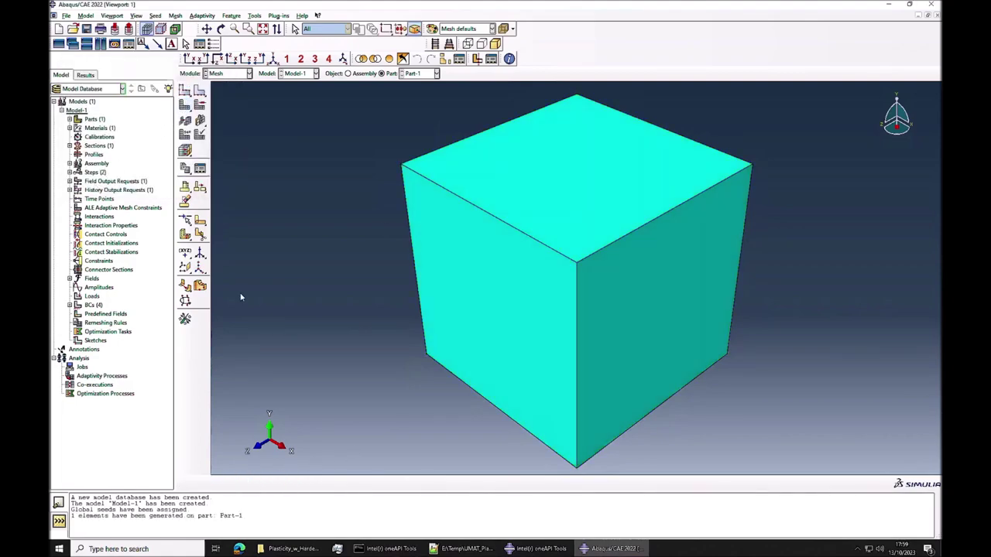
Step: Create the full analysis job 1Elem_Default for Model-1 with full nodal output precision and submit it
click(239, 73)
click(229, 154)
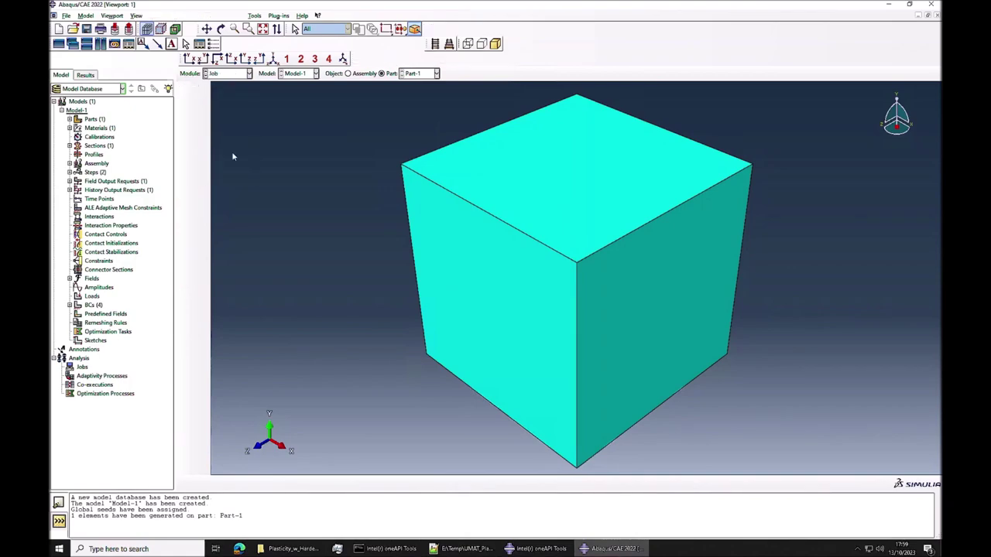
click(200, 91)
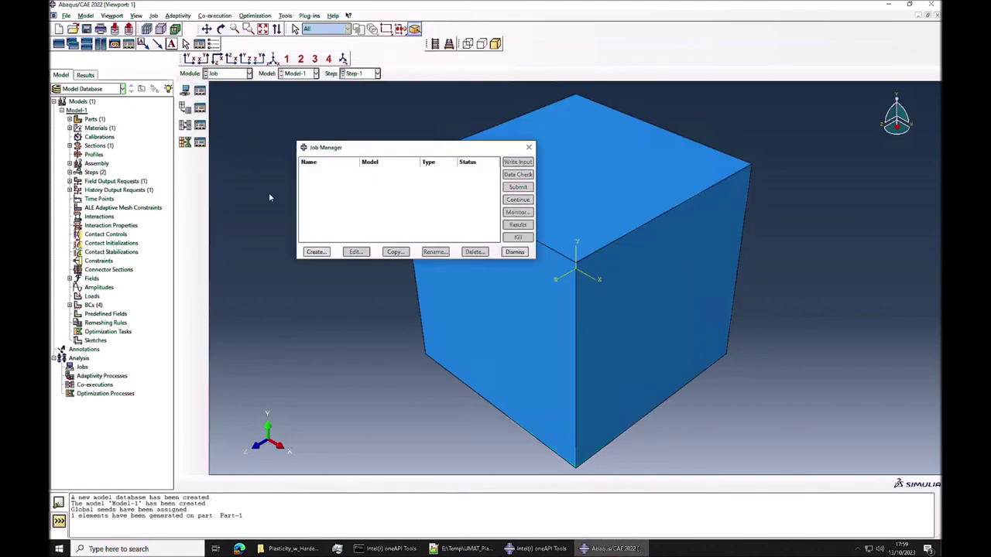
click(316, 252)
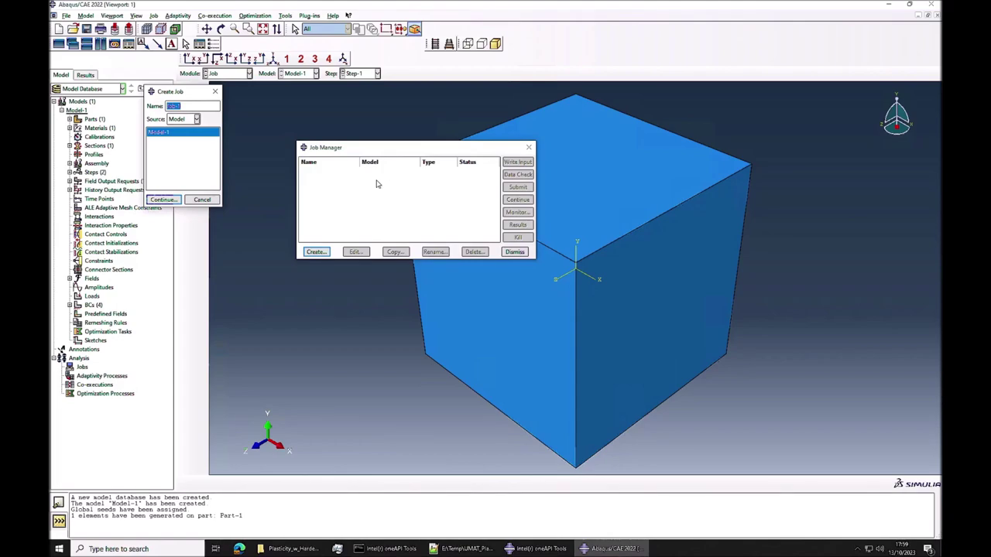
text(1Elem_Default)
click(172, 200)
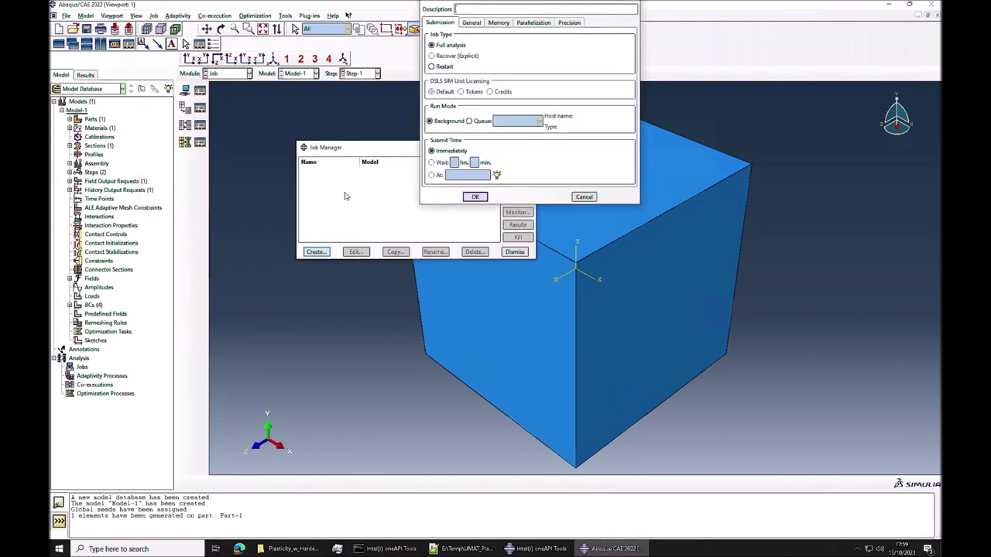
click(569, 23)
click(507, 49)
click(500, 68)
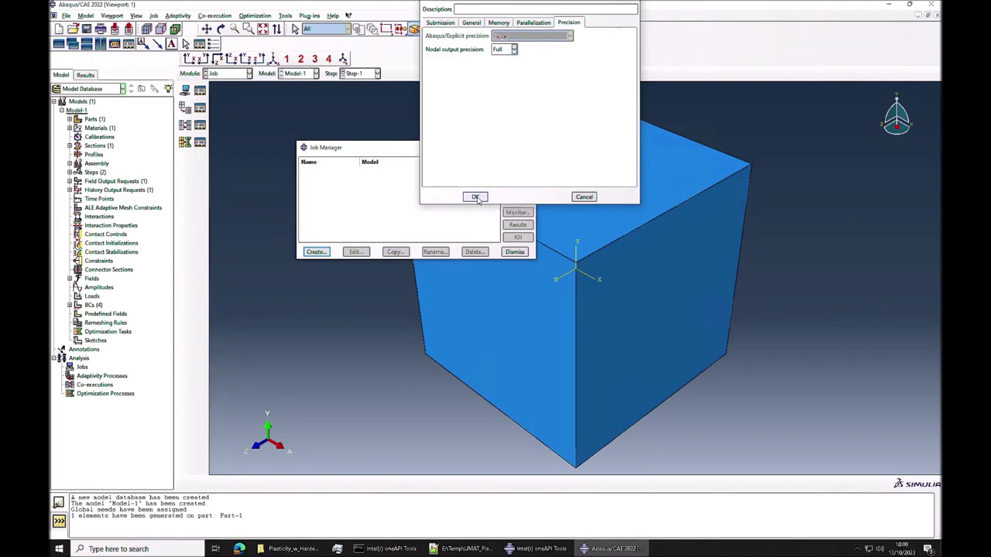
click(475, 197)
click(518, 186)
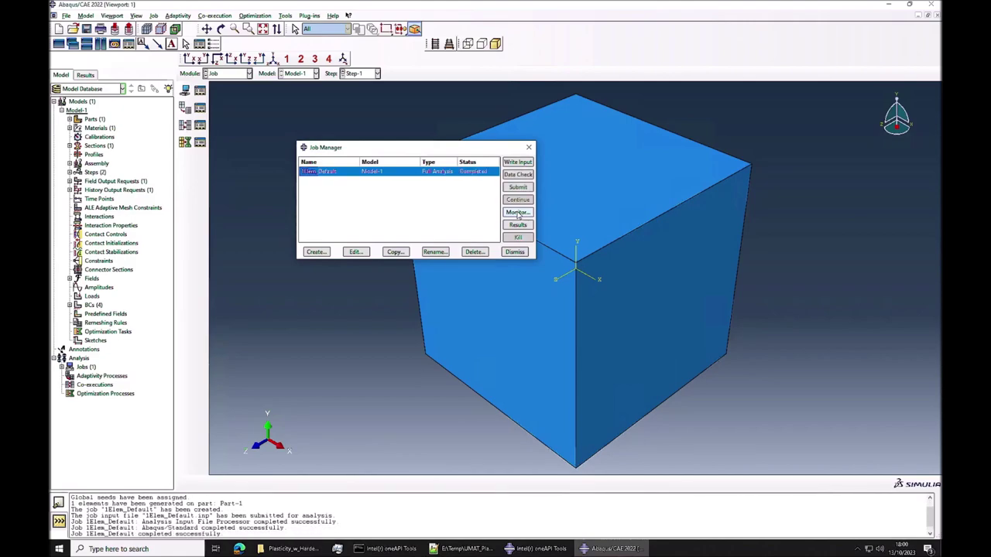
Step: Open the results of job 1Elem_Default and plot the stress contours on the deformed shape
click(518, 225)
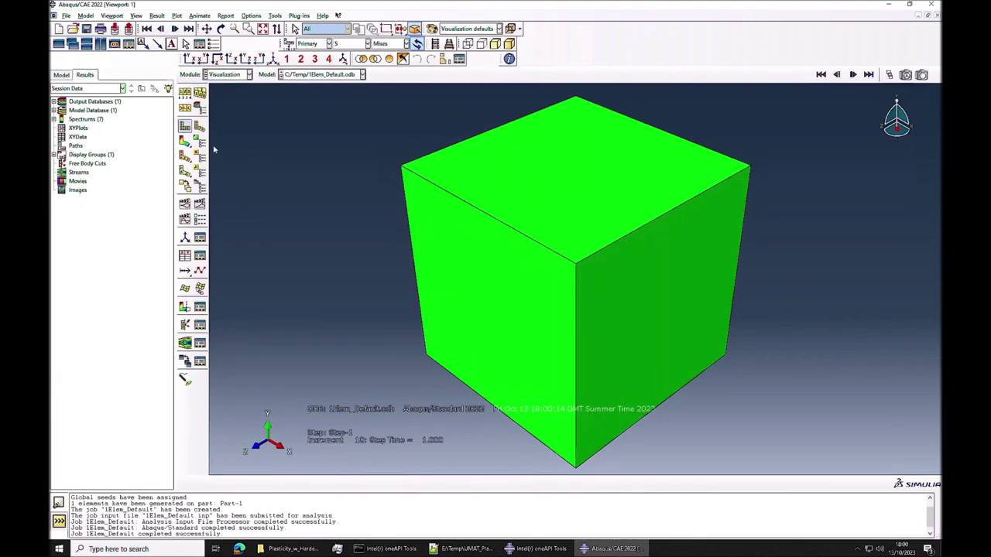
click(186, 142)
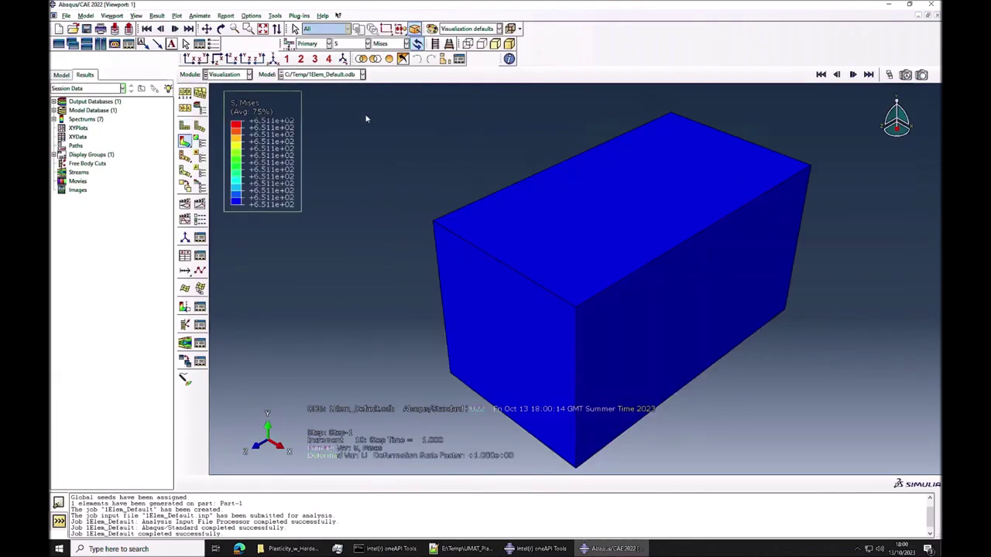
Step: Begin extracting XY data from the ODB field output and select the logarithmic strain component LE33 at the integration point
click(275, 16)
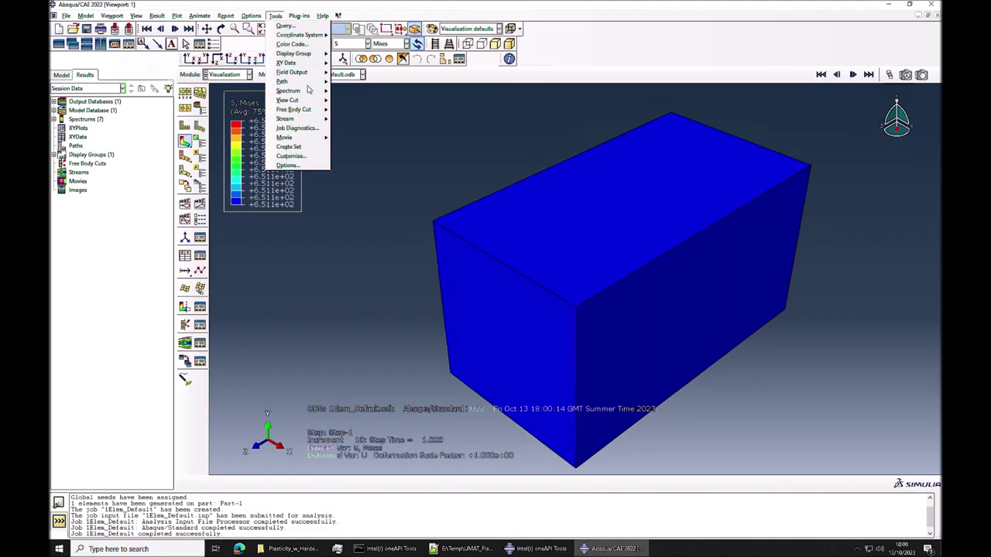
mouse_move(310, 74)
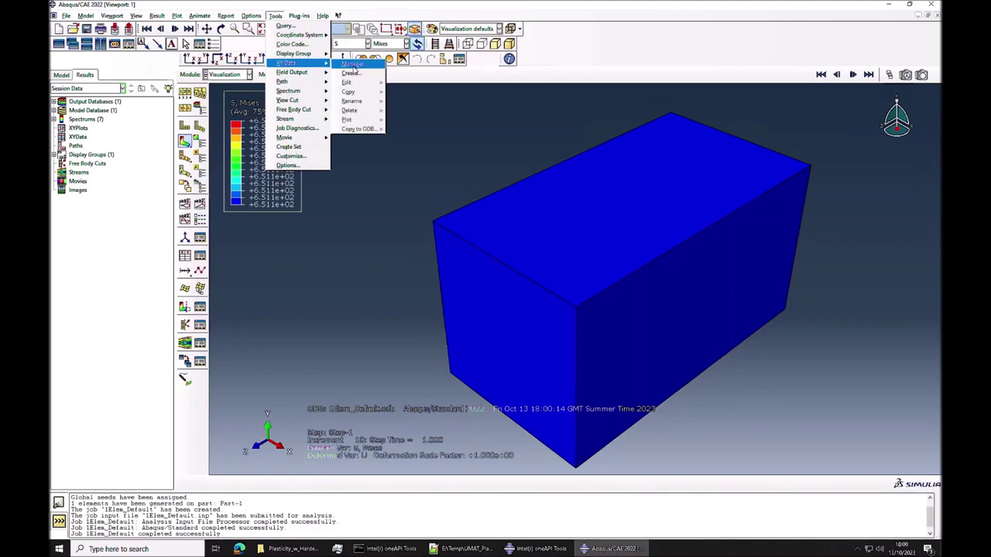
click(352, 64)
click(712, 290)
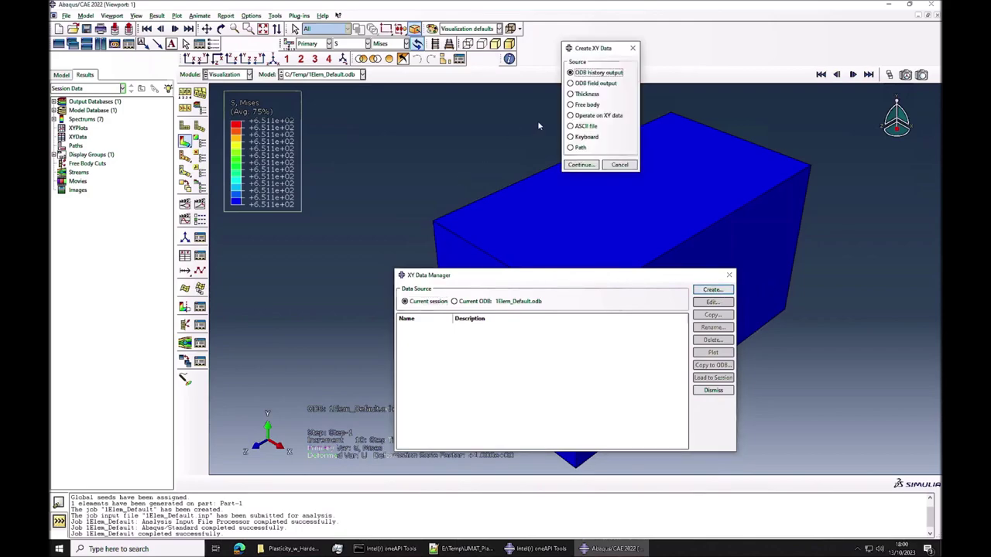
click(574, 83)
click(593, 164)
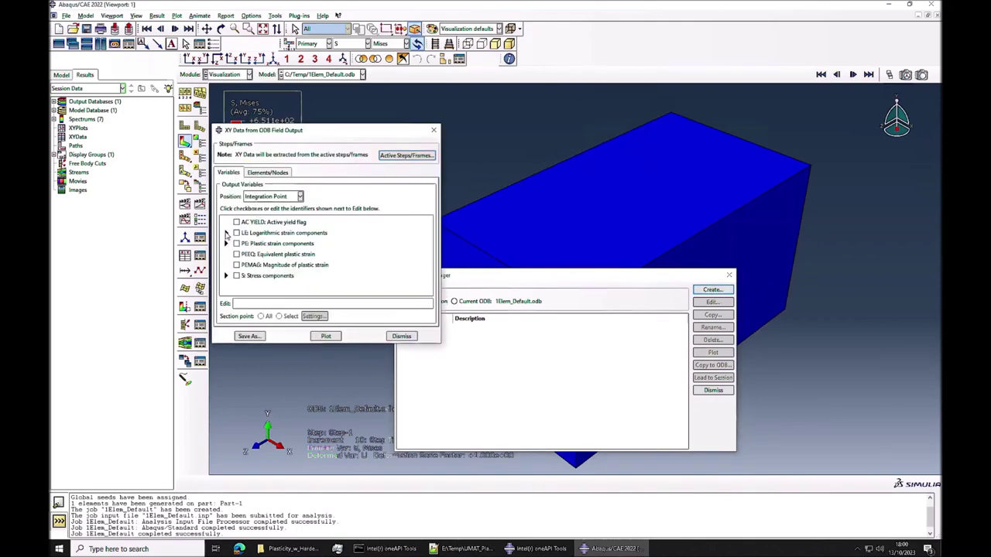
click(226, 233)
scroll(248, 264, down, 2)
click(247, 266)
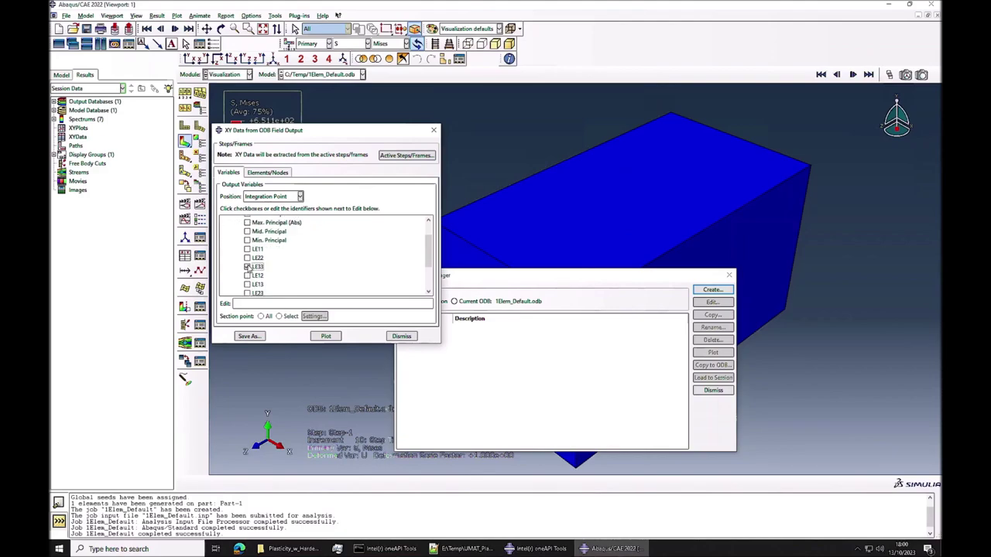
Step: Add the stress component S33 to the output variables selected for extraction
scroll(246, 270, down, 2)
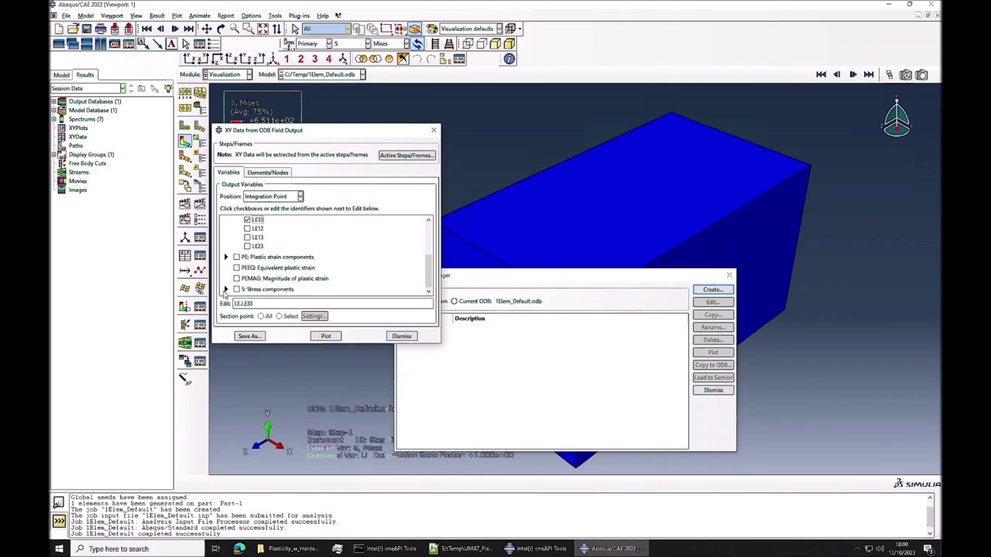
click(226, 290)
scroll(248, 279, down, 2)
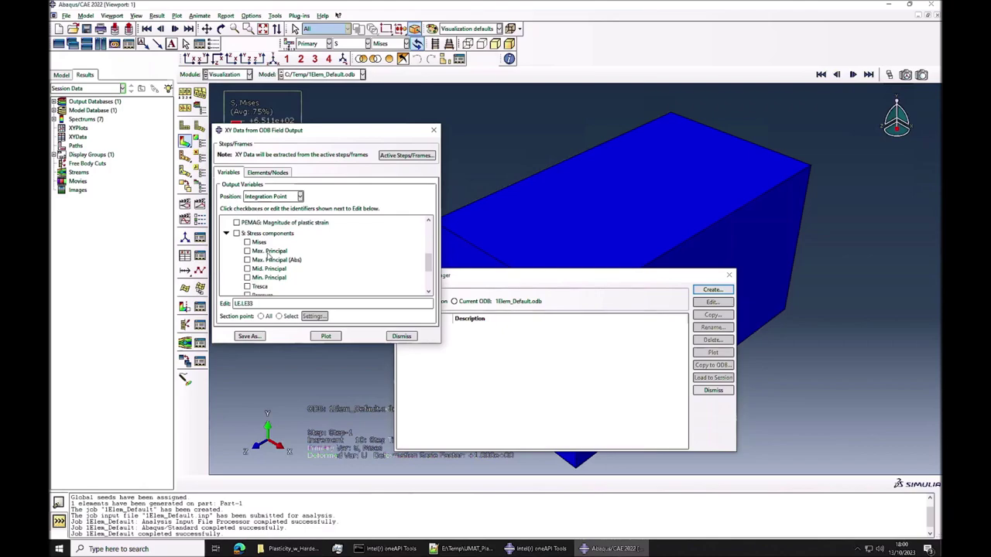
scroll(268, 256, down, 2)
click(247, 275)
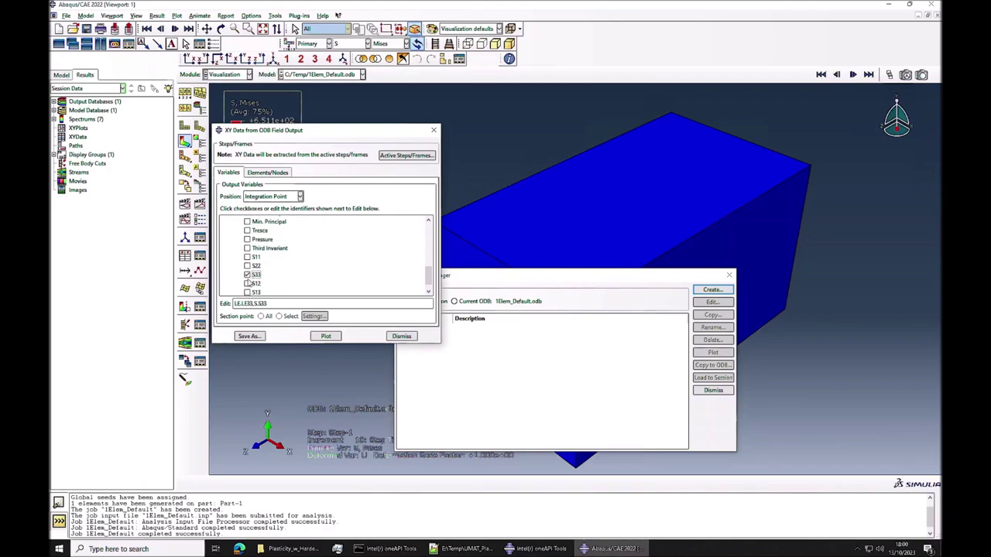
click(249, 336)
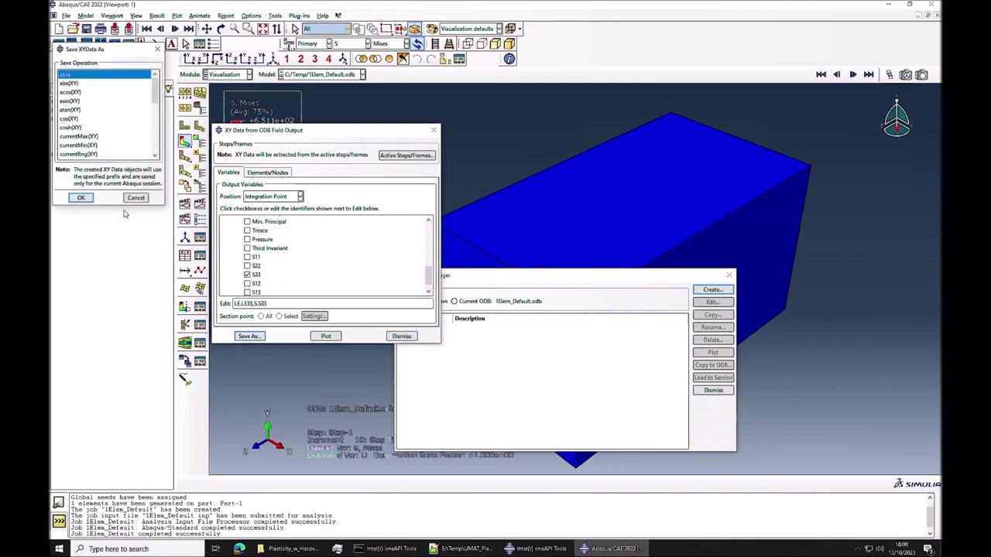
click(81, 198)
click(325, 253)
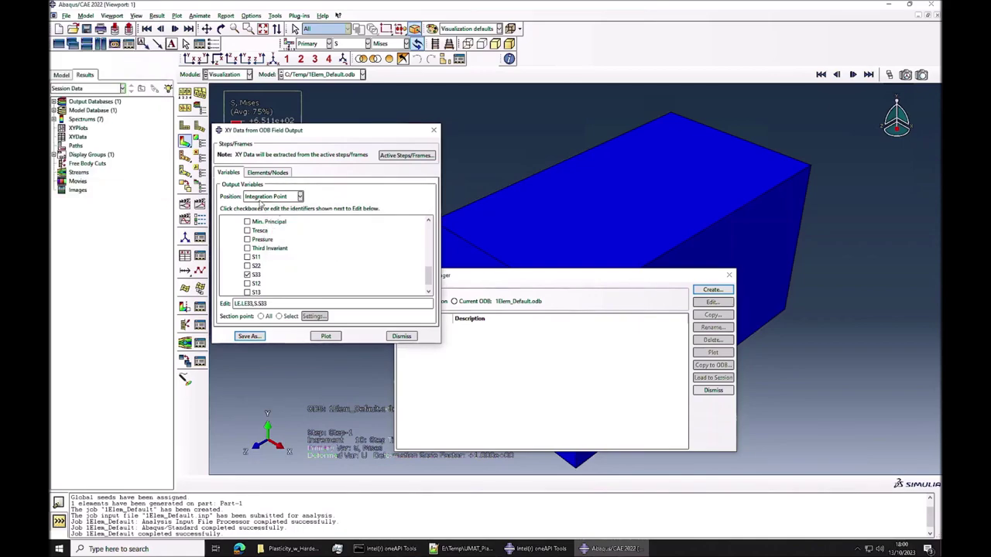
Step: Pick the cube element in the viewport as the data source and save its LE33 and S33 XY data as is
click(267, 172)
click(296, 198)
click(480, 247)
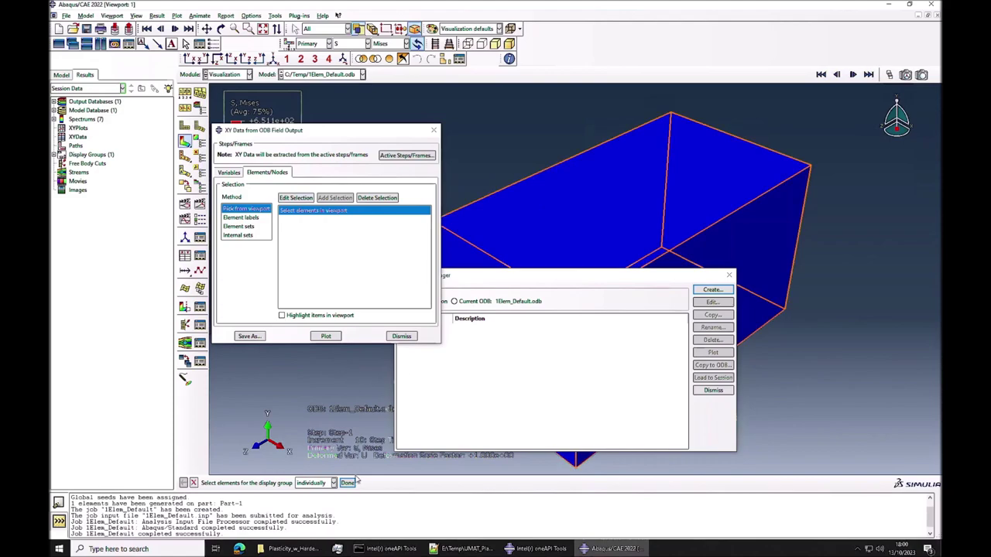
click(347, 482)
click(250, 336)
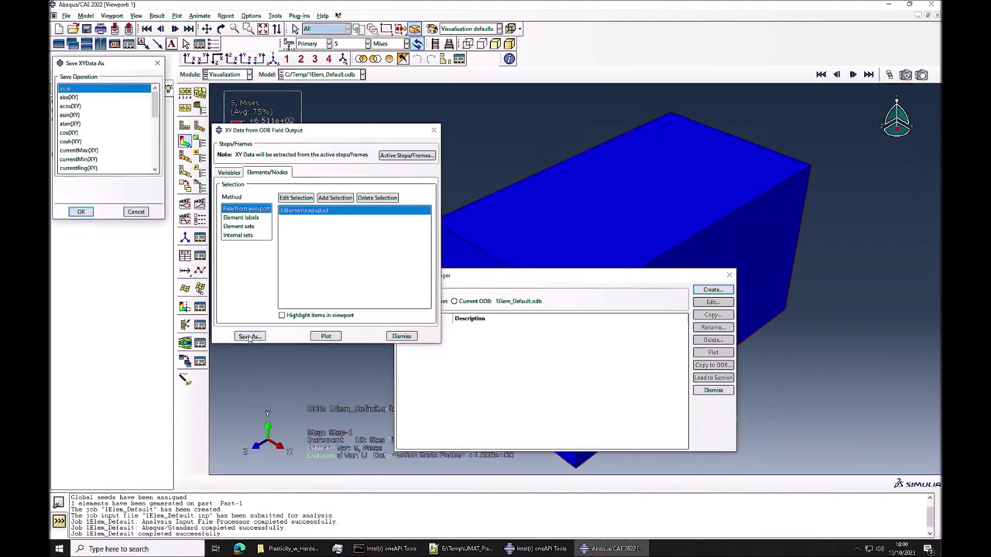
click(87, 223)
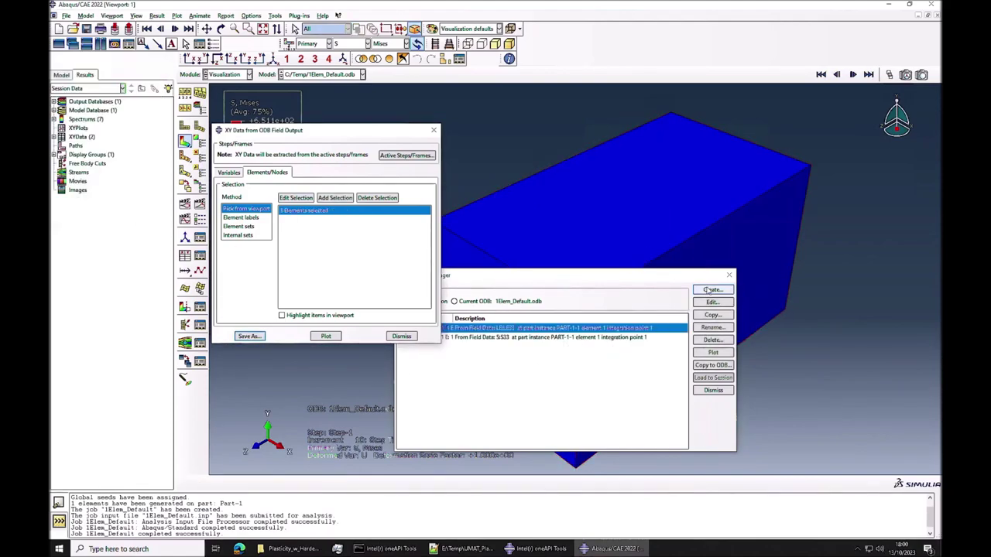
click(400, 336)
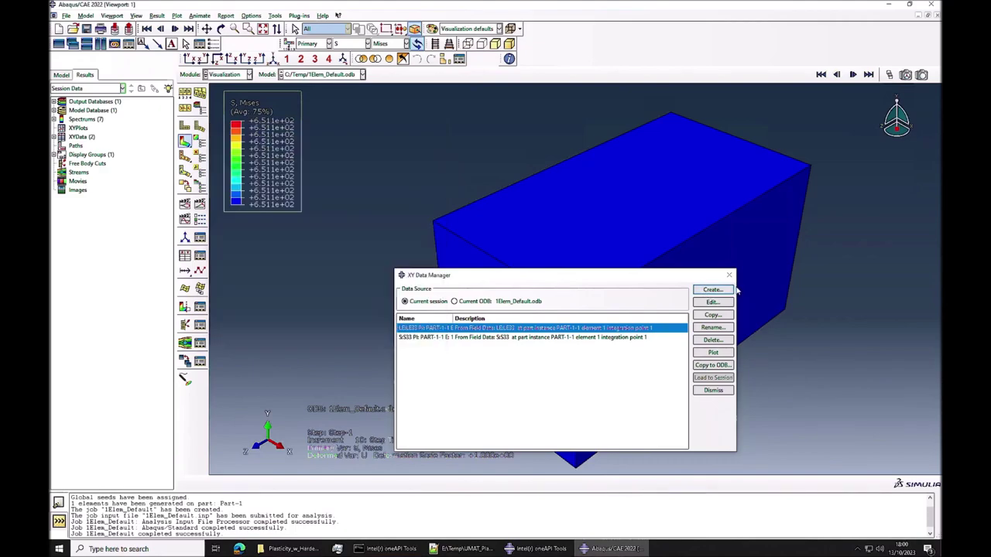
Step: Build an XY data expression that combines the LE33 strain data with the S33 stress data
click(712, 289)
click(588, 116)
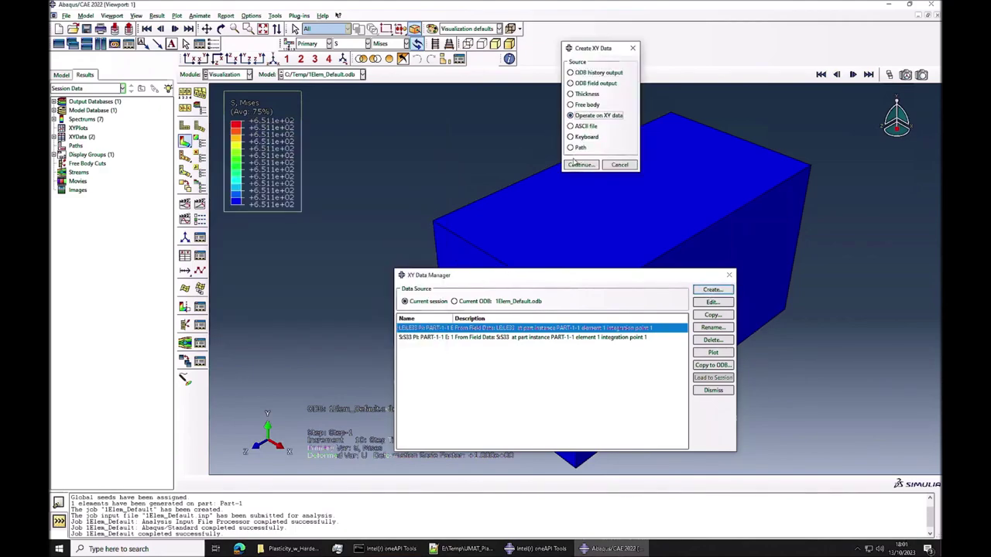
click(580, 164)
scroll(883, 297, down, 1)
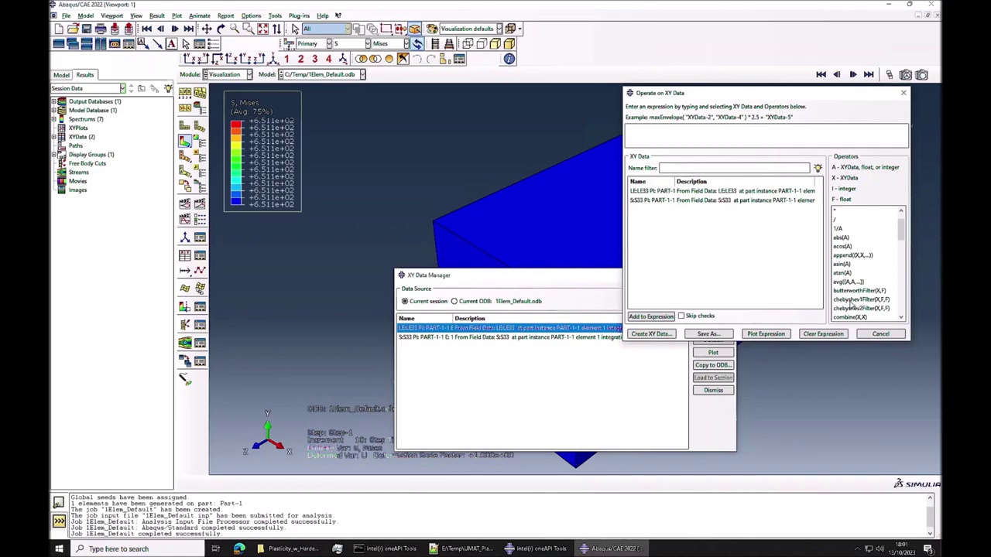
click(850, 317)
click(653, 191)
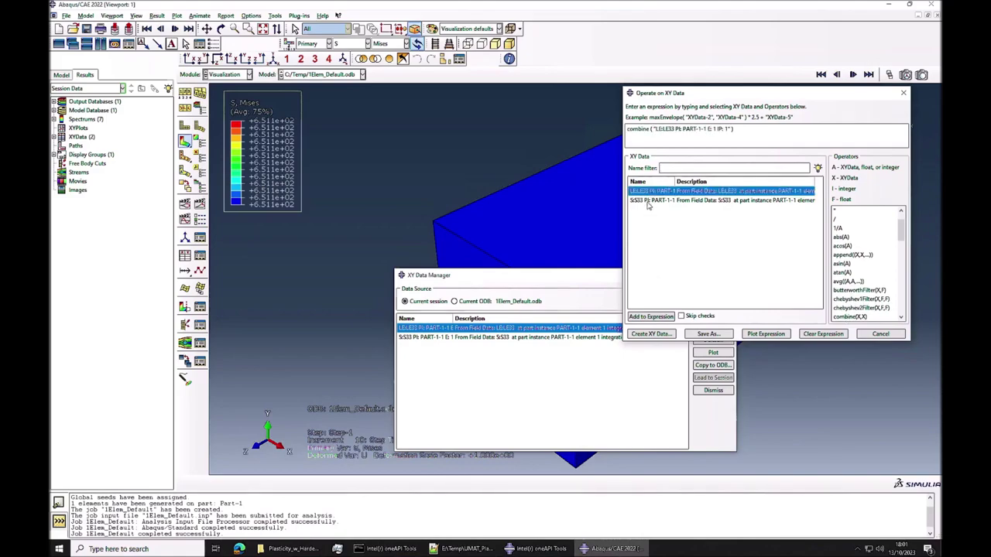
click(651, 200)
Step: Save the combined stress-strain data as Default_Model and close the expression dialog
click(696, 336)
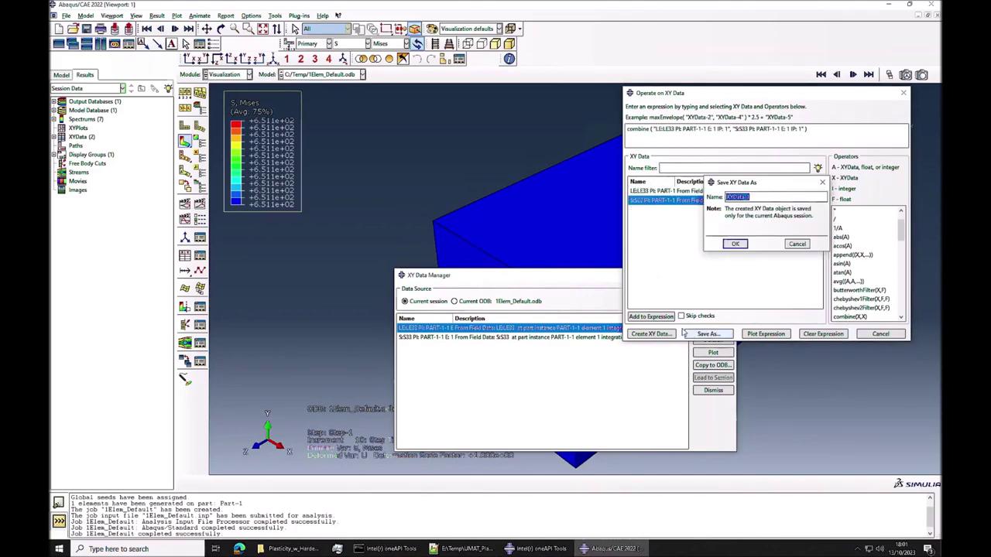
text(S)
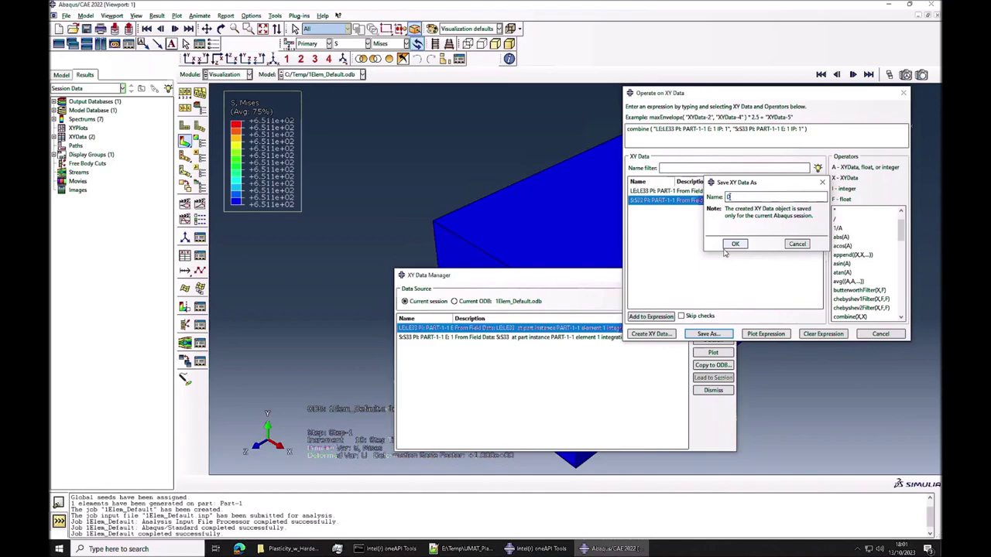
text(fault_Model)
click(734, 246)
click(867, 334)
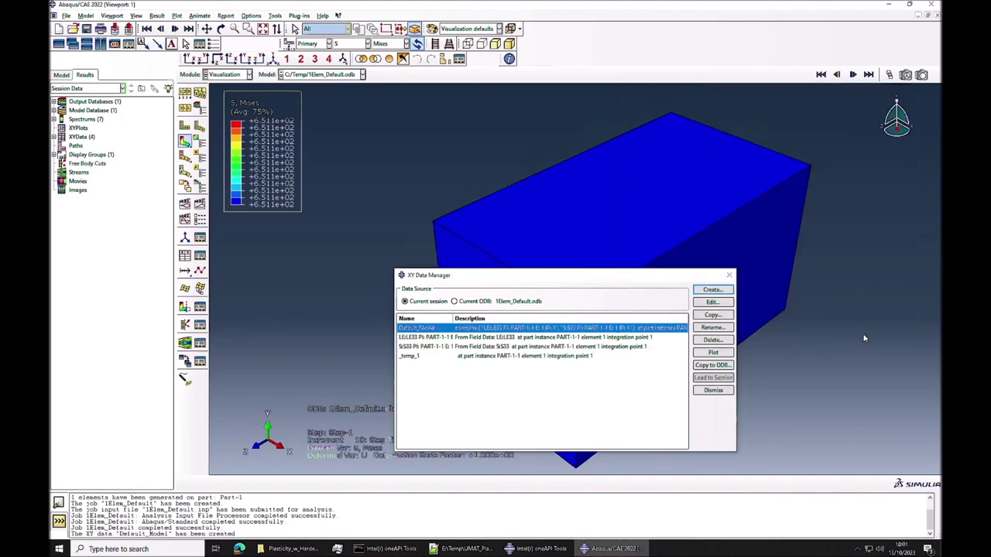
Step: Plot the Default_Model stress-strain curve and delete the LE33, S33 and _temp_1 data sets
click(713, 352)
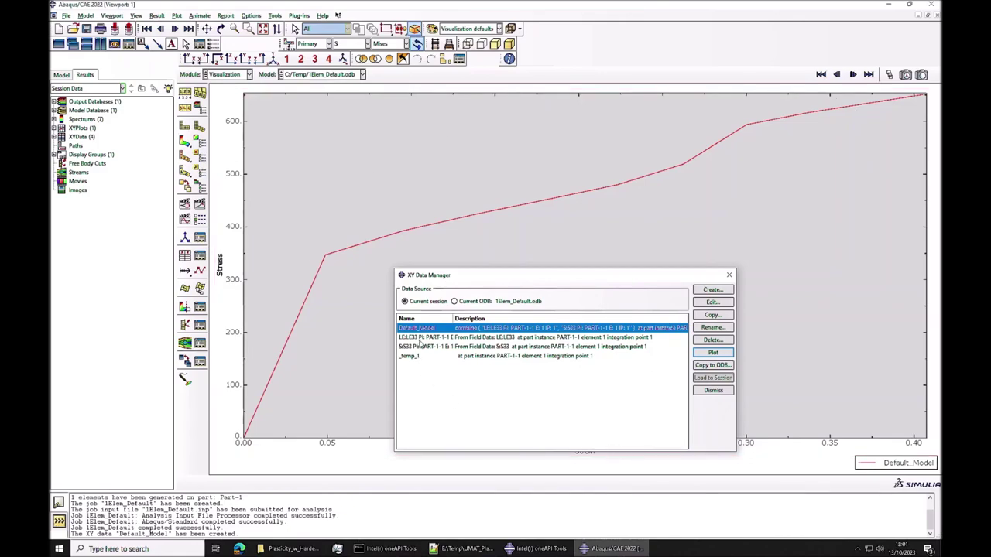
drag(422, 338, 418, 355)
click(713, 341)
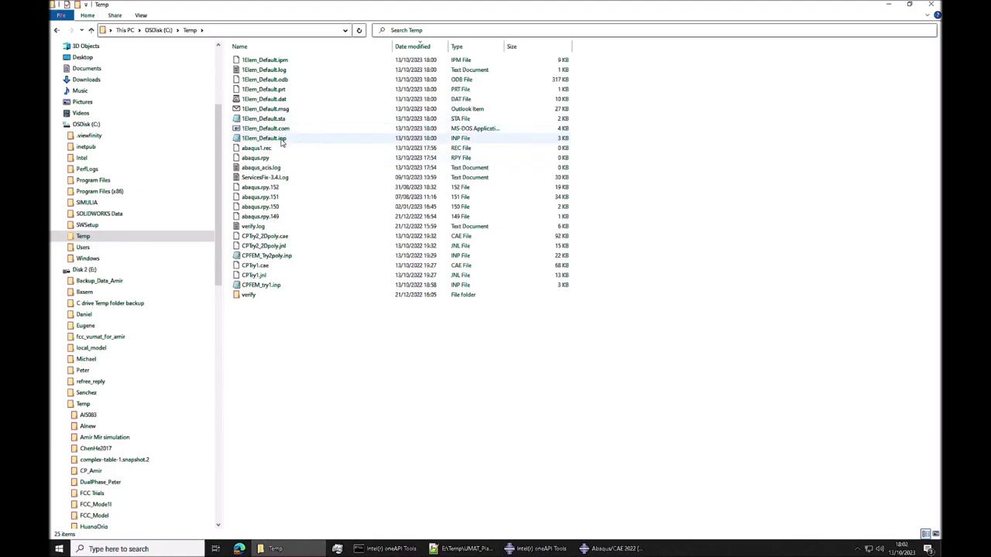
Step: Open the input file 1Elem_Default.inp from C:\Temp in Notepad++
click(283, 140)
right_click(283, 142)
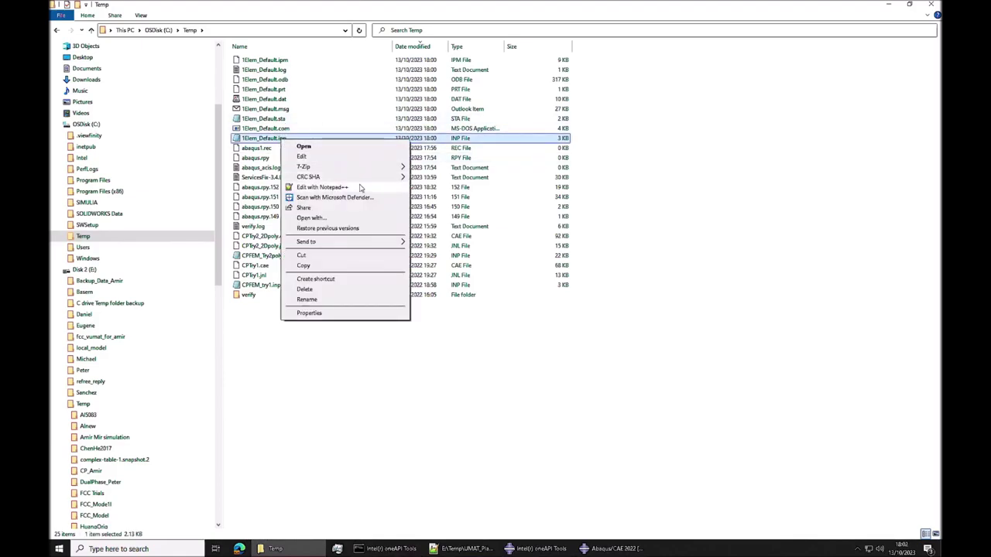
click(329, 188)
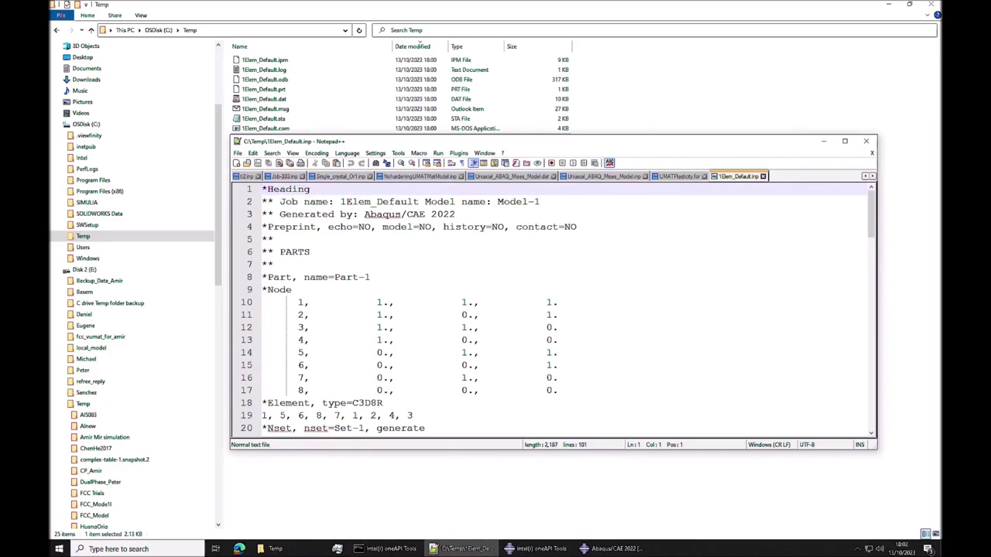
Step: Comment out the *Elastic keyword and its data line under Material-1 with a ** prefix
scroll(553, 310, down, 14)
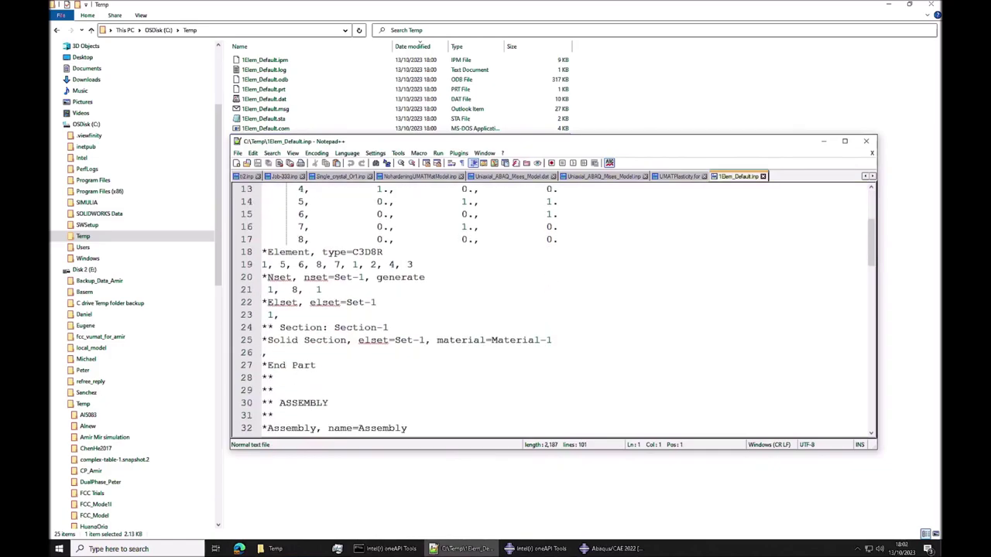
scroll(554, 310, down, 3)
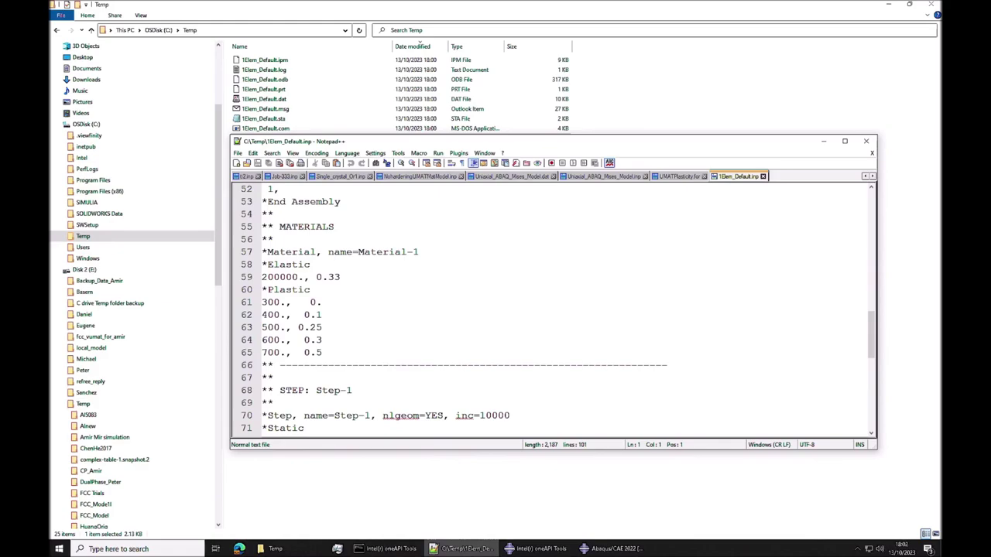
click(262, 264)
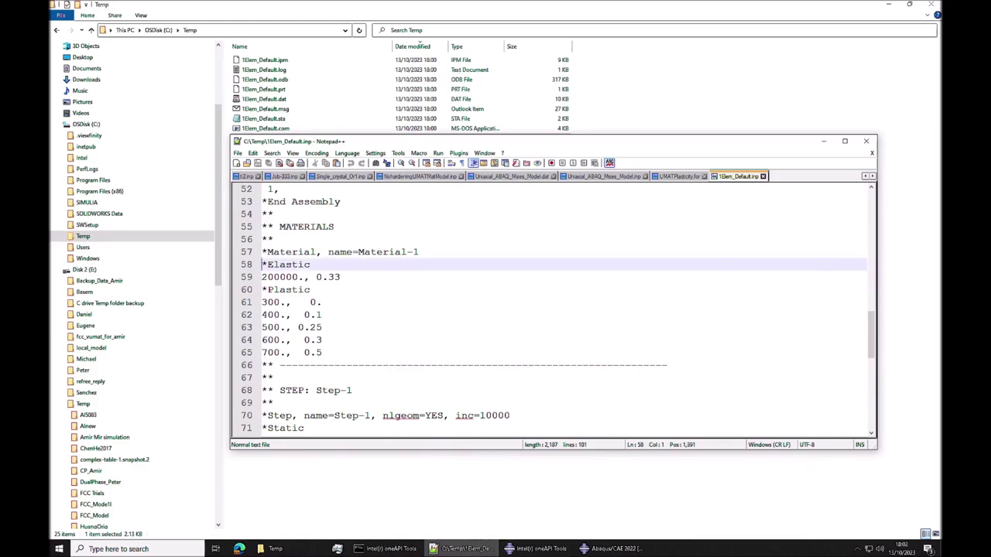
text(**)
key(Home)
key(Down)
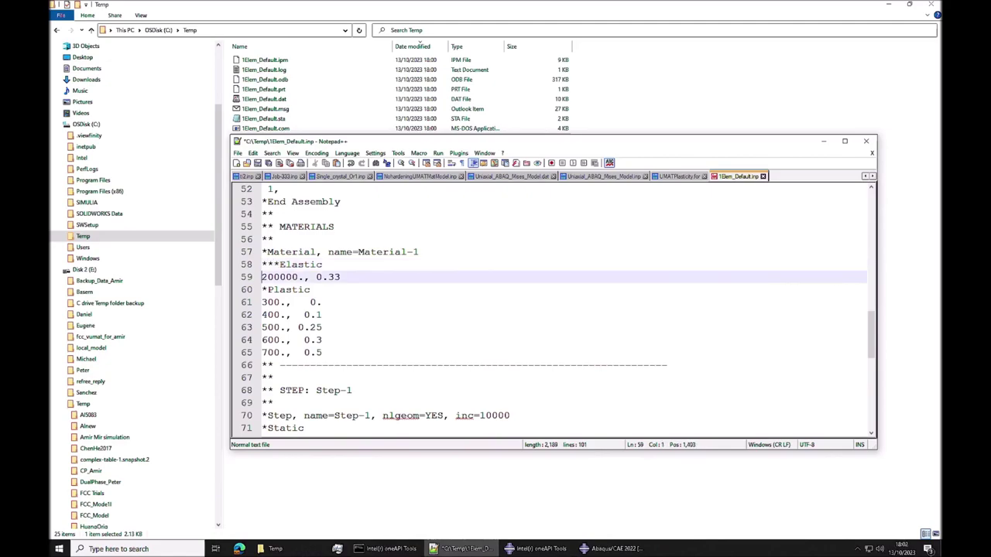
text(**)
Step: Comment out the *Plastic keyword and its five hardening data lines, 300 through 700, with a ** prefix
key(Home)
key(Down)
text(**)
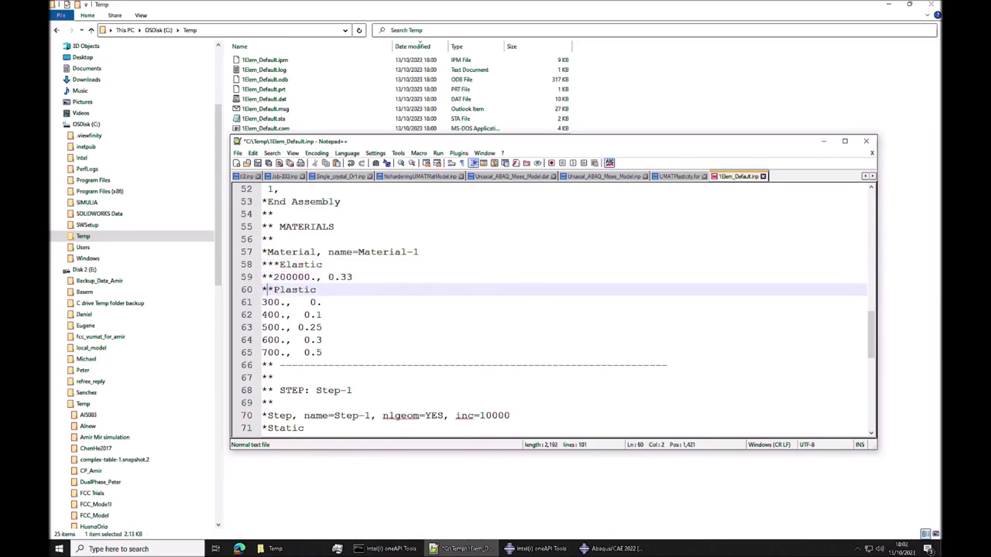
key(Home)
key(Down)
text(**)
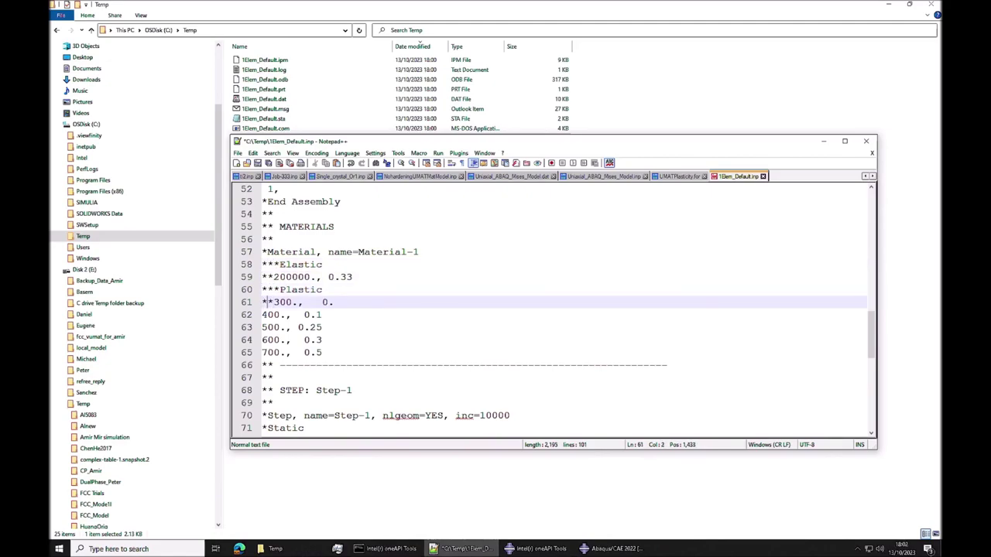
key(Home)
key(Down)
text(**)
key(Down)
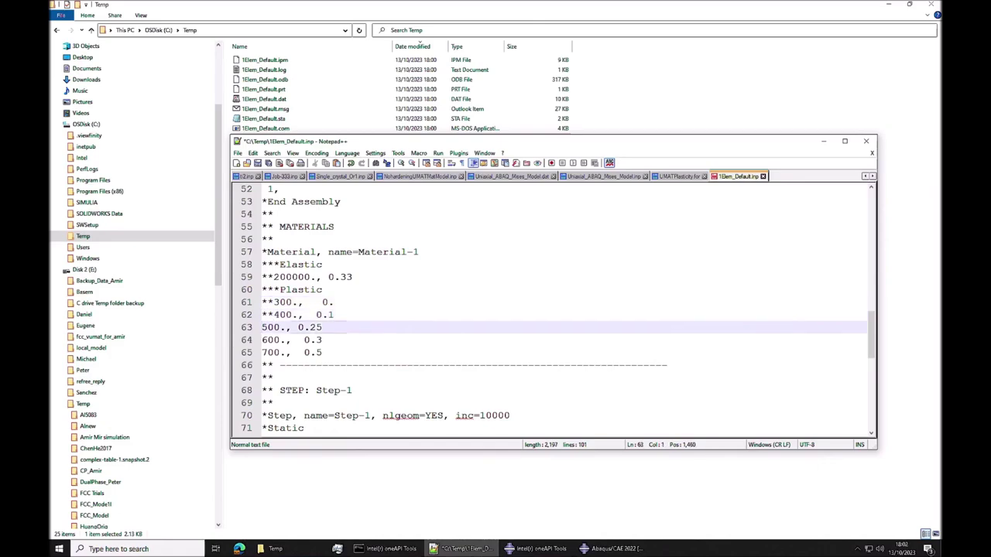
text(**)
key(Down)
text(**)
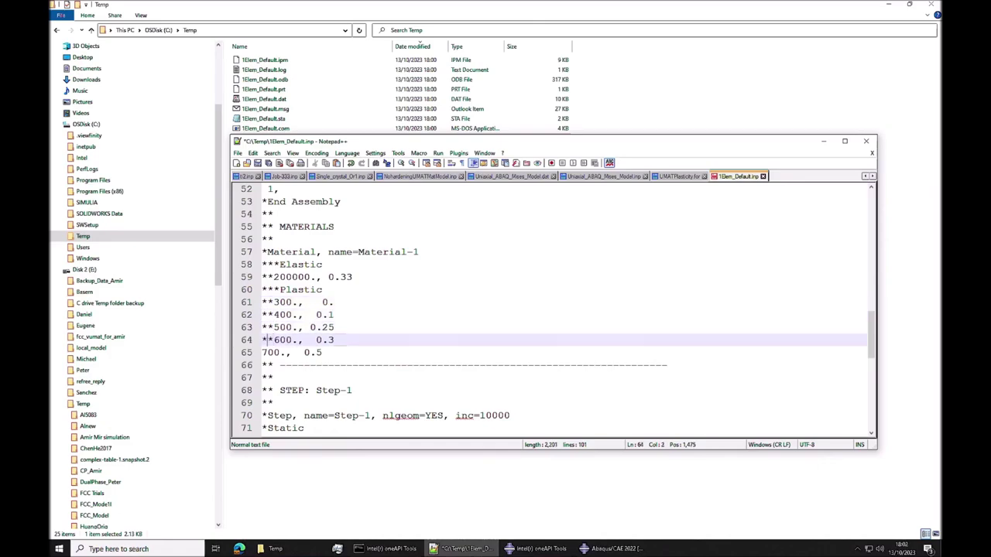
key(Home)
key(Down)
text(**)
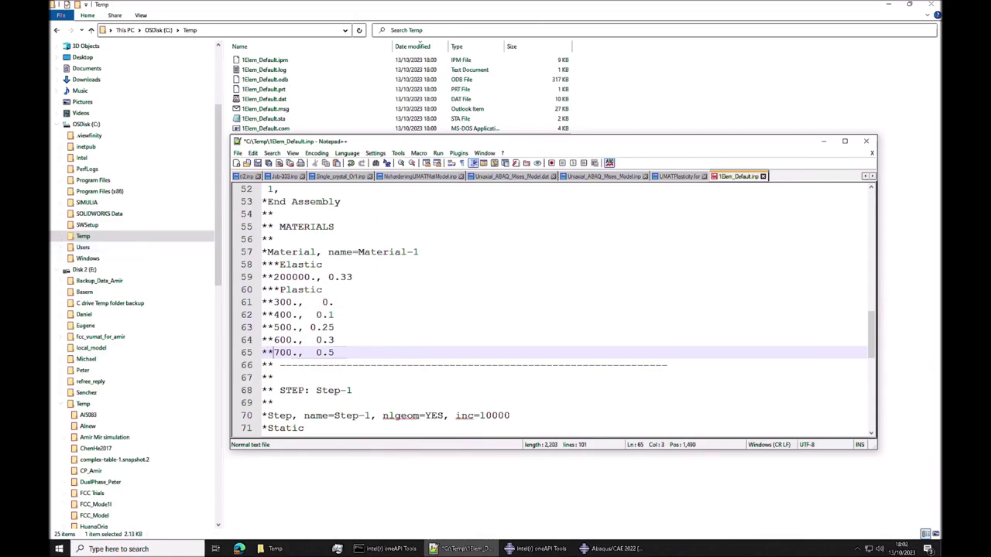
Step: Add a *Depvar block with 13 state variables under Material-1, naming them EE11 to EE23, EP11 to EP23 and PEEQ
click(420, 252)
key(Return)
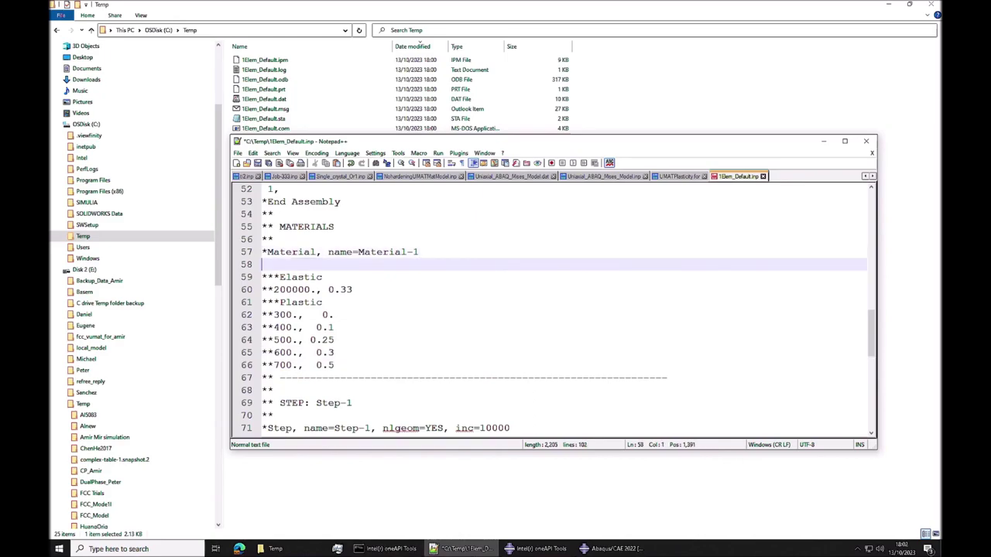
text(*DE)
key(BackSpace)
text(epvar)
key(Return)
text(13)
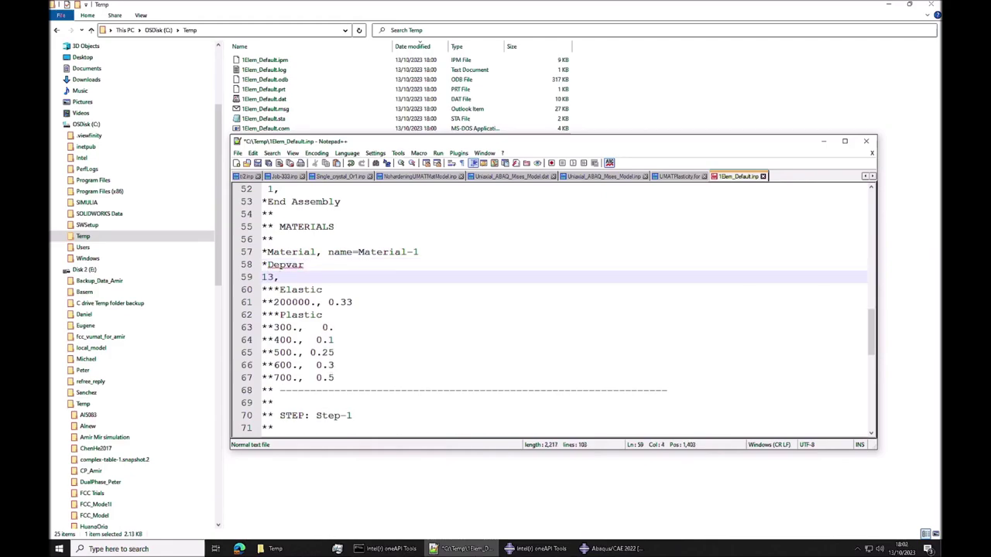
text(,)
key(Return)
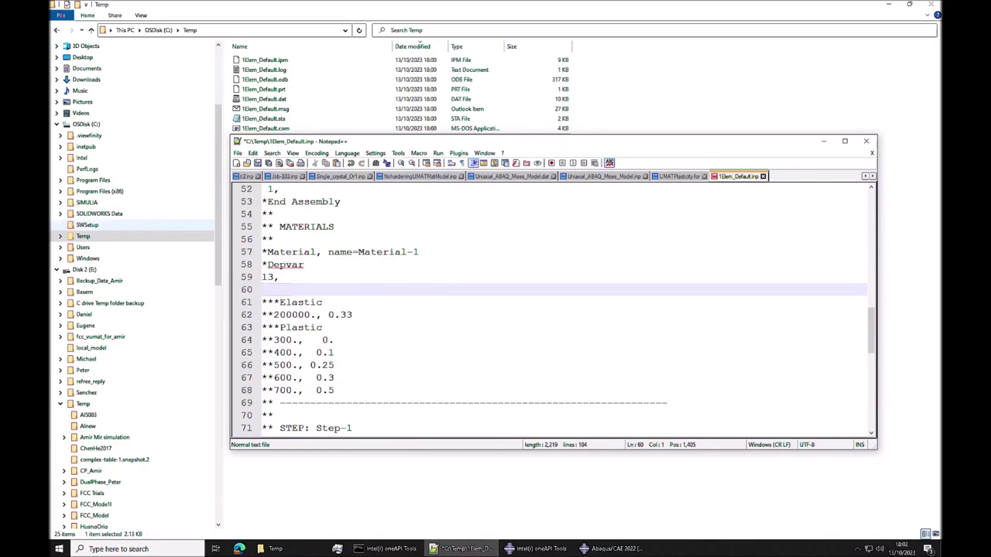
text(1, EE11, EE11 2, EE22, EE22 3, EE33, EE33 4, EE12, EE12 5, EE13, EE13 6, EE23, EE23 7, EP11, EP11 8, EP22, EP22 9, EP33, EP33 10, EP12, EP12 11, EP13, EP13 12, EP23, EP23 13, PEEQ, PEEQ)
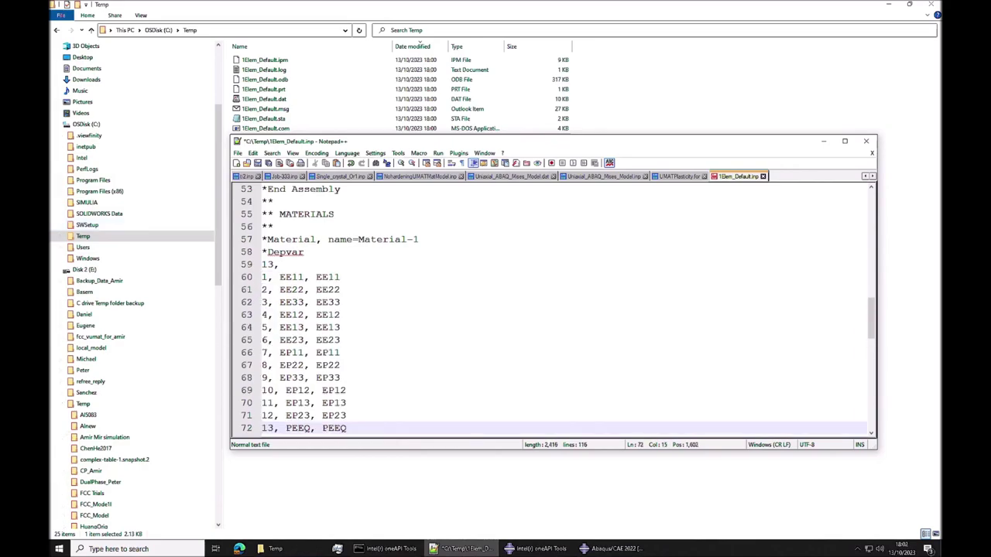
Step: Add a *User Material keyword with constants=4 and data line 200000., 0.33, 300.,0.2 below the state variables, and save the file
scroll(553, 310, down, 2)
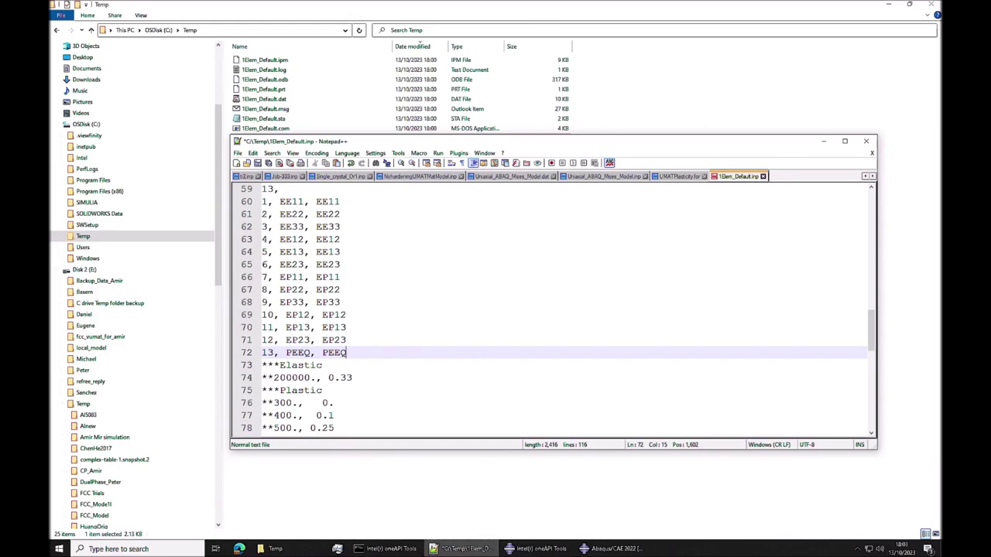
key(Return)
text(*User Material, constants=3 200000., 0.33, 300.)
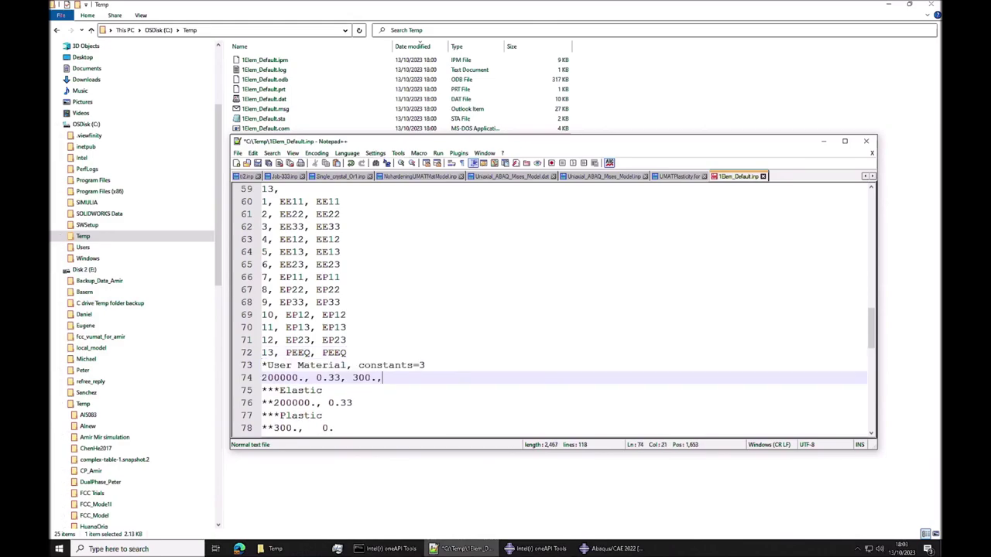
double_click(422, 364)
text(4)
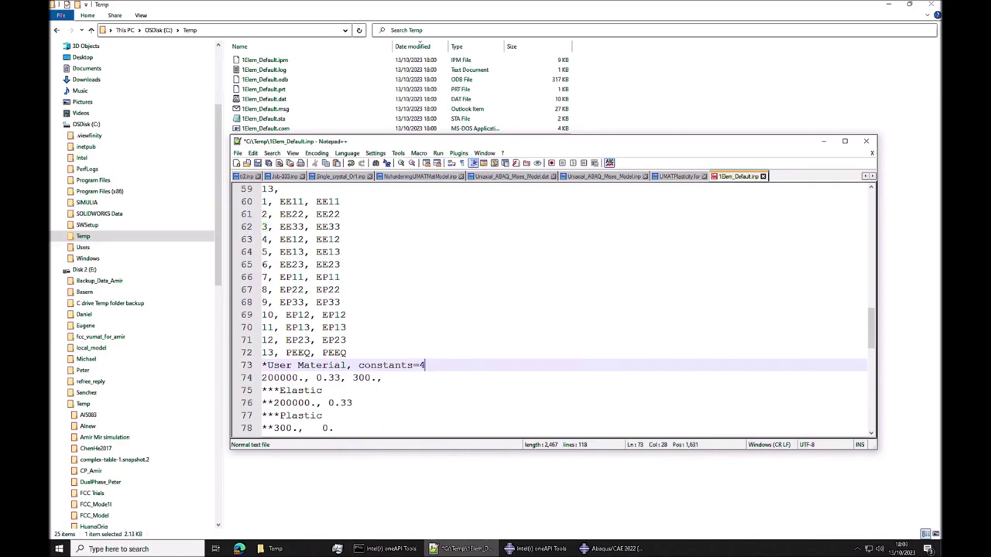
key(Down)
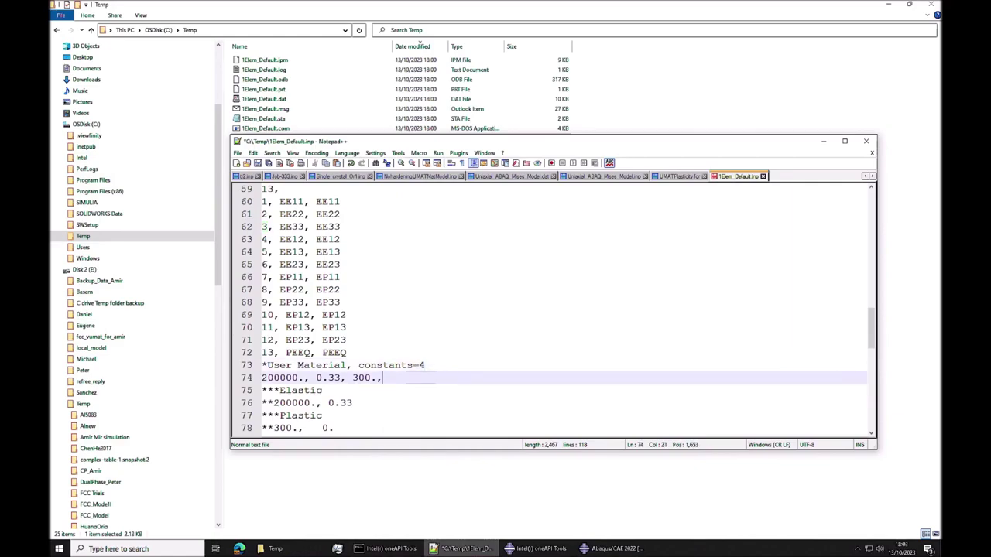
text(0.2)
click(257, 163)
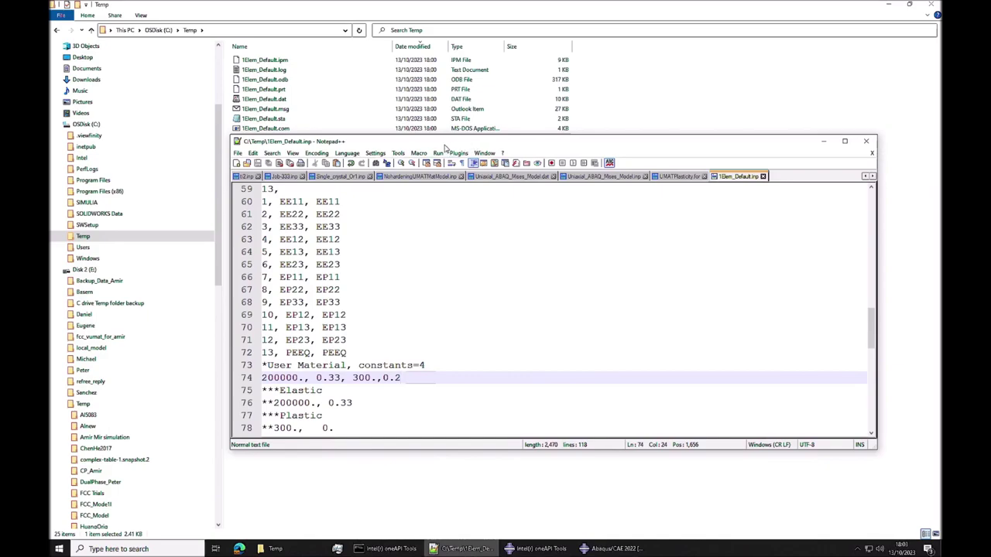
Step: Save a copy of the edited input file as 1Elem_umat.inp in C:\Temp
click(238, 153)
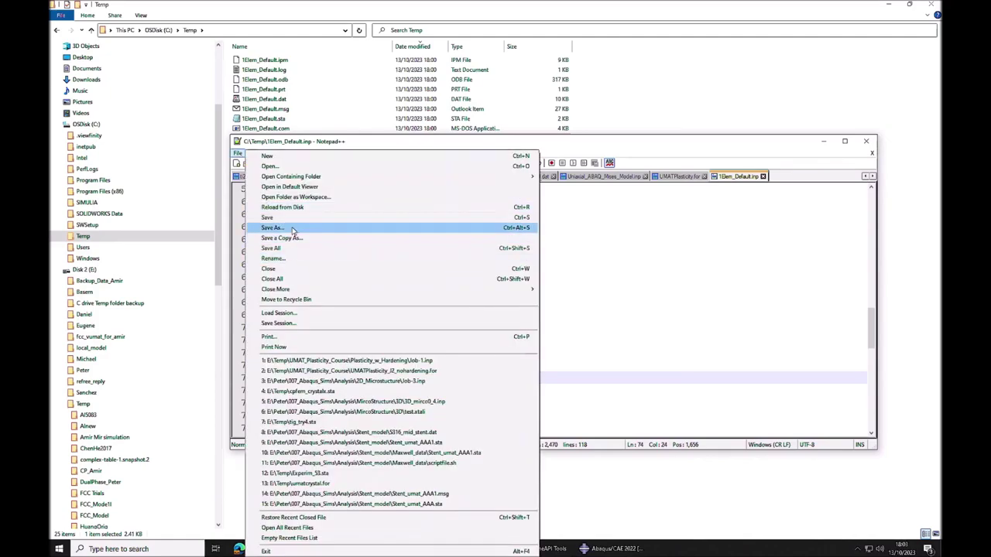
click(267, 228)
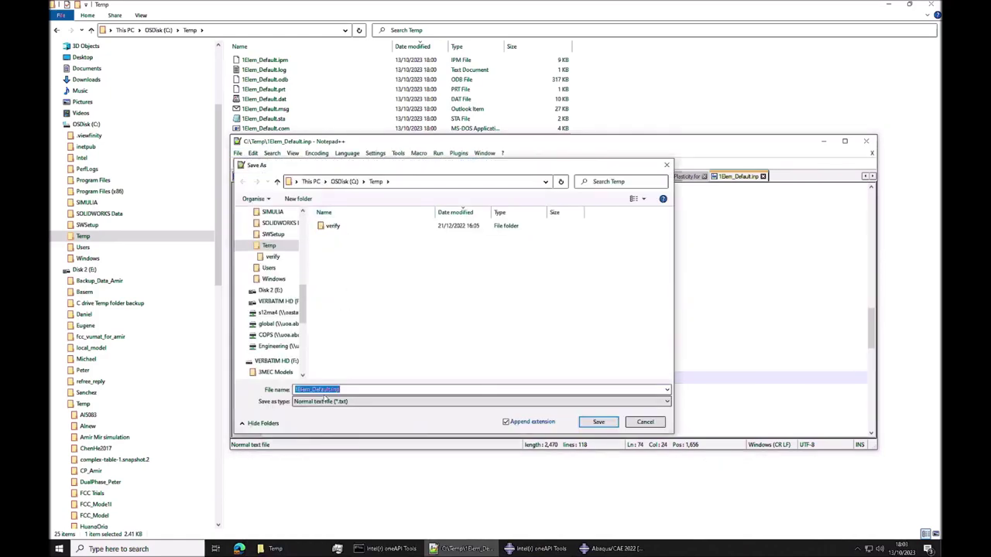
click(327, 389)
text(umat)
key(Return)
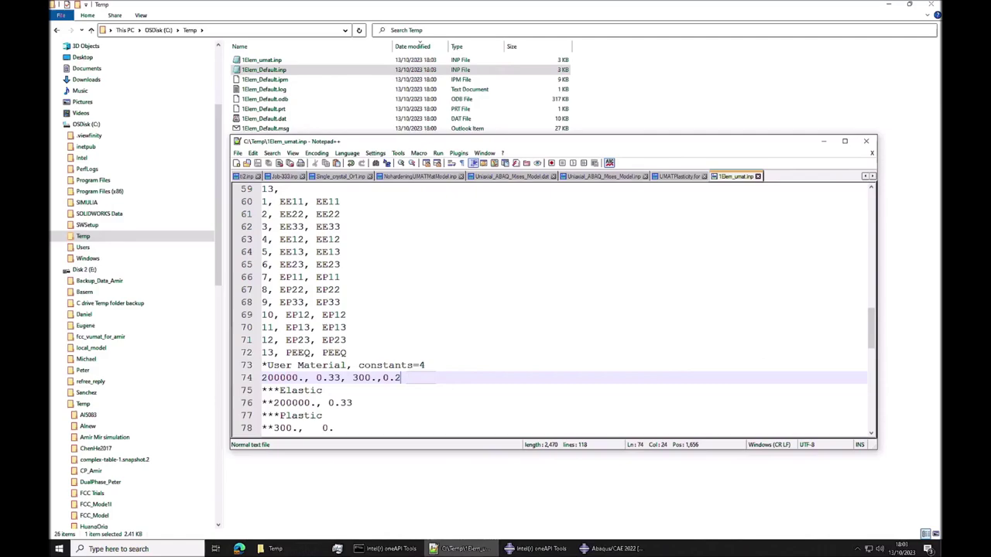
Step: Minimise the editor and copy UMATPlasticity.for into the C:\Temp folder
click(826, 143)
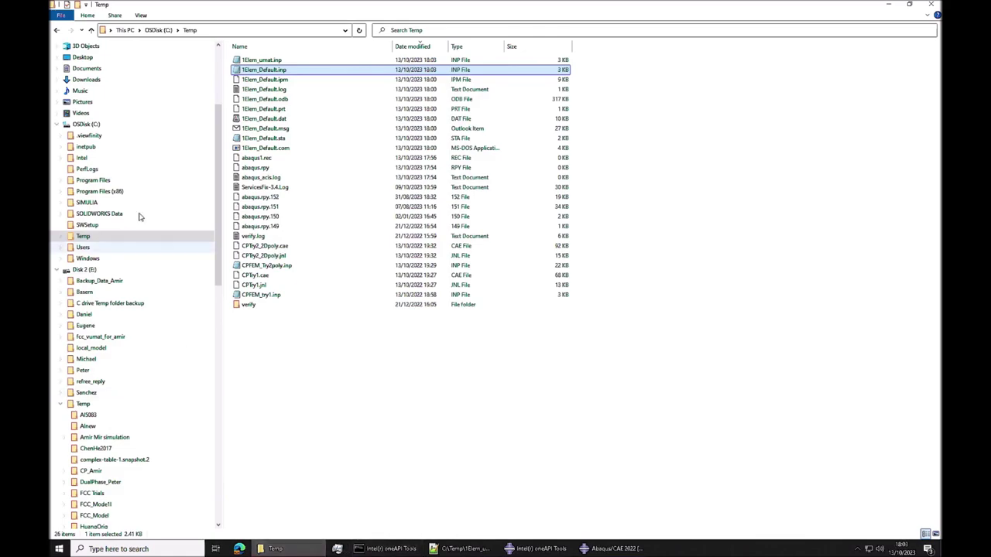
click(56, 31)
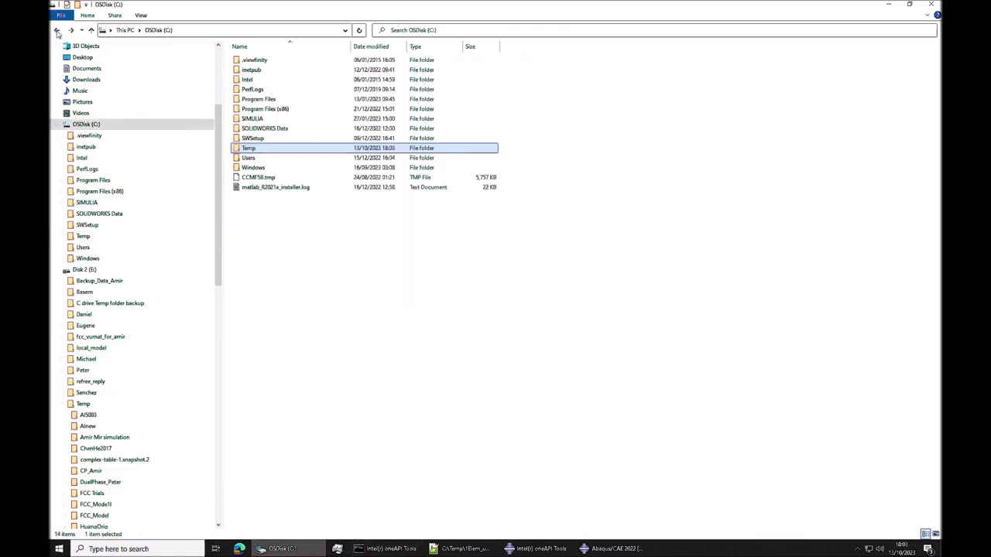
click(56, 31)
Step: In the Intel oneAPI command prompt, change to C:\Temp and run abaqus job=1Elem_umat user=UMATPlasticity.for double inter
click(391, 548)
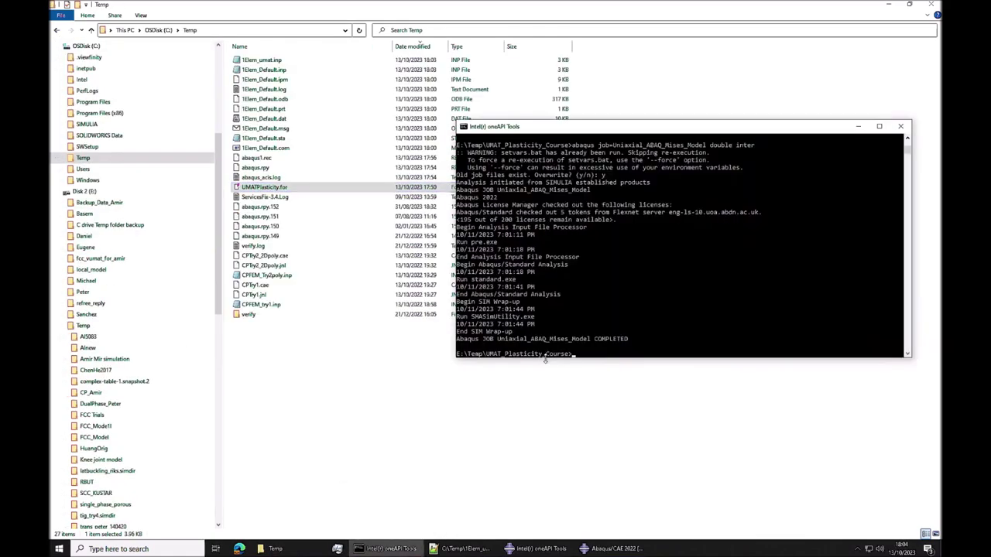
text(c: cd .. cd.. cd .. cd temp)
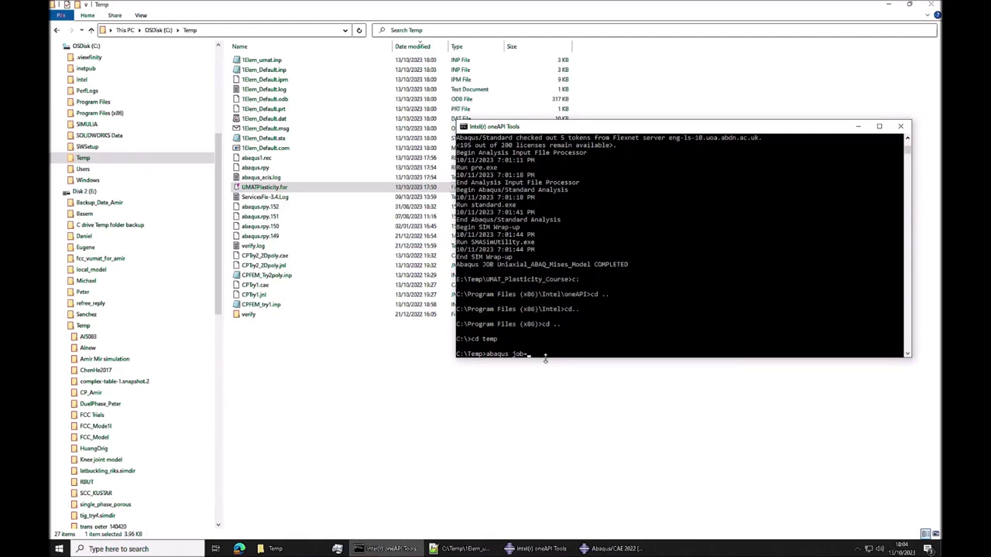
text(abaqus job=1ele)
key(Tab)
key(Tab)
text(user=uma)
key(Tab)
text(double )
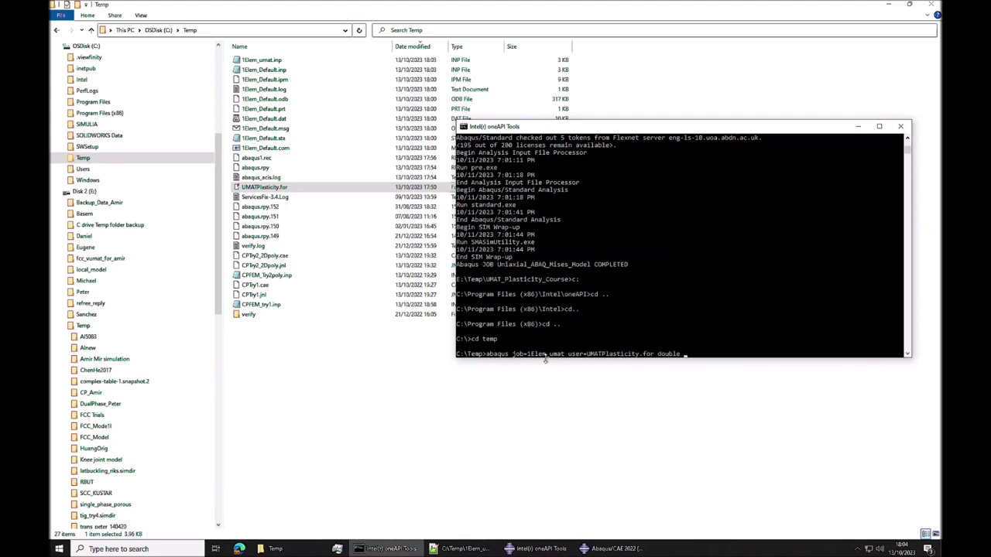
text(inter)
key(Return)
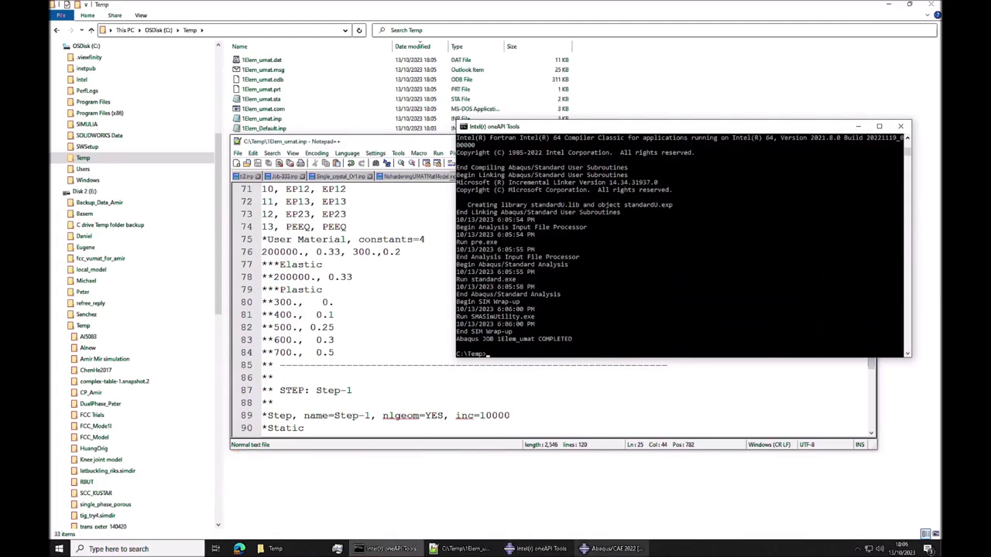
Step: Switch to Abaqus/CAE and open the output database 1Elem_umat.odb
click(611, 549)
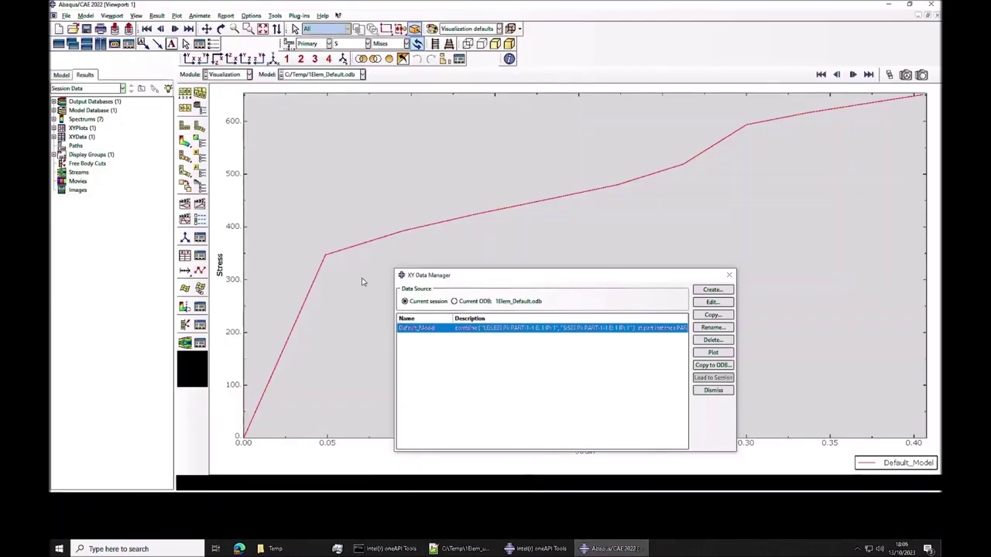
click(73, 30)
click(304, 165)
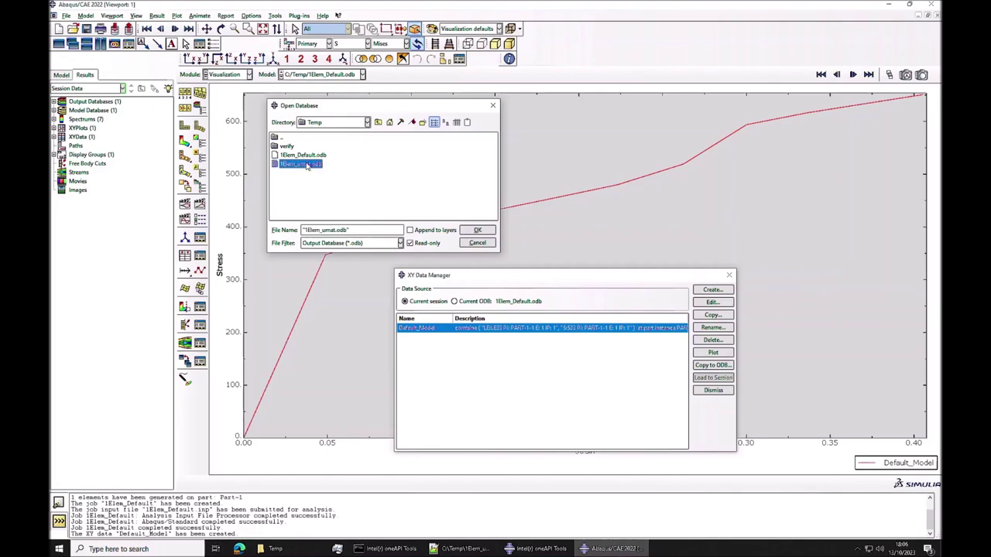
click(480, 231)
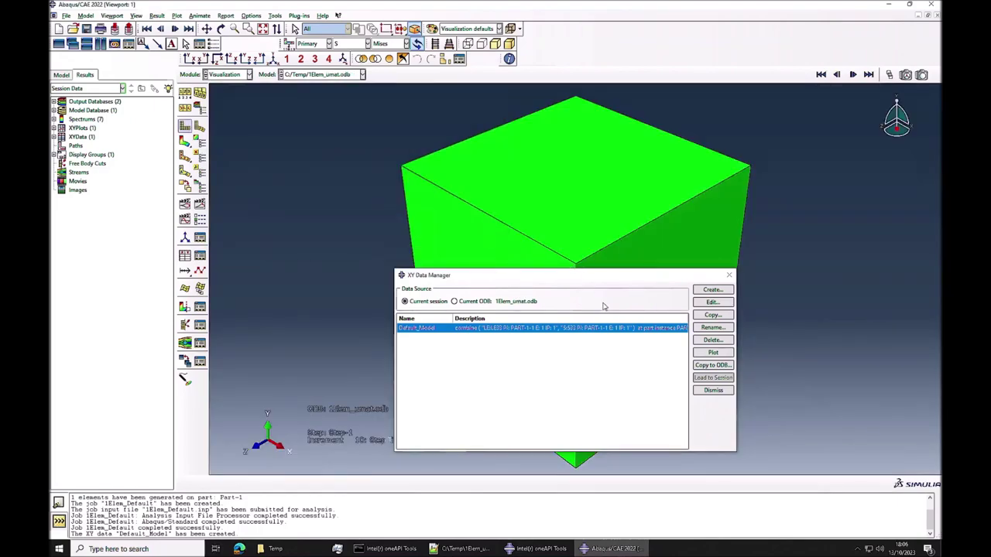
Step: Extract the LE33 and S33 integration-point field output of the single element and save both as XY data
click(712, 289)
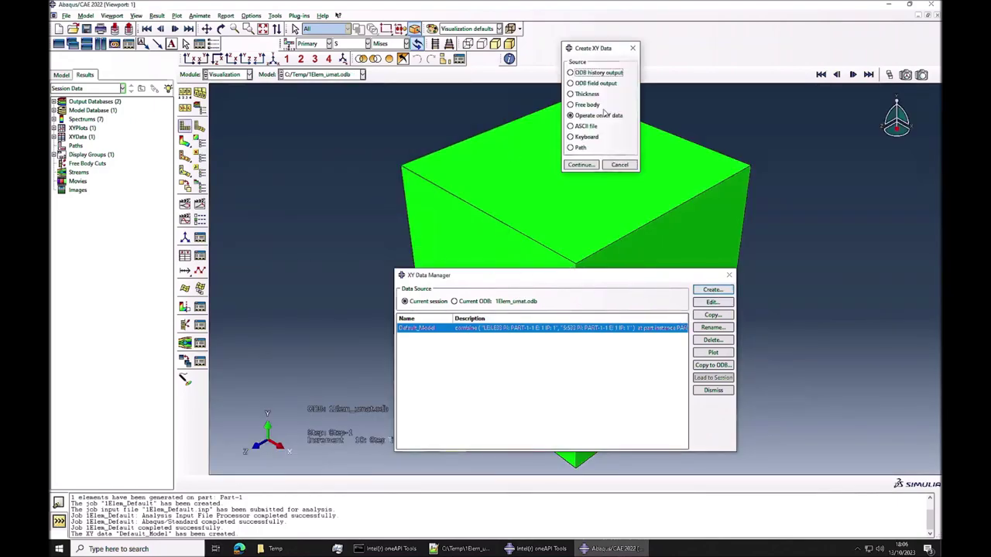
click(595, 84)
click(593, 165)
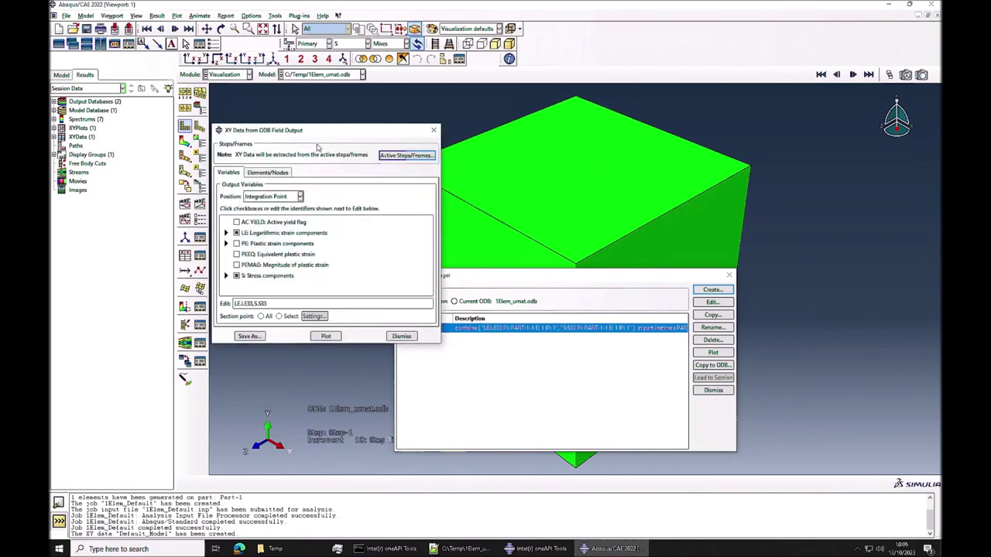
click(267, 172)
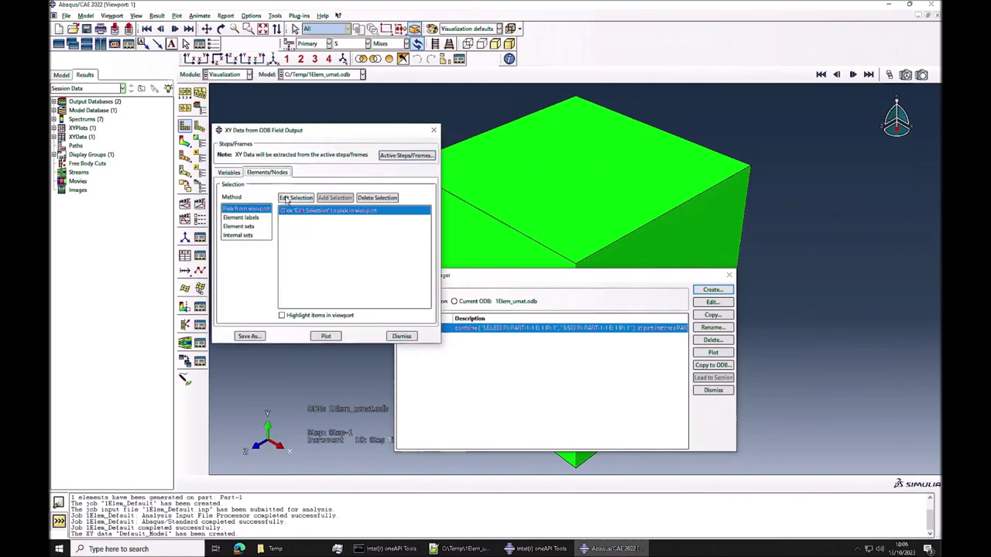
click(296, 197)
click(548, 203)
click(347, 483)
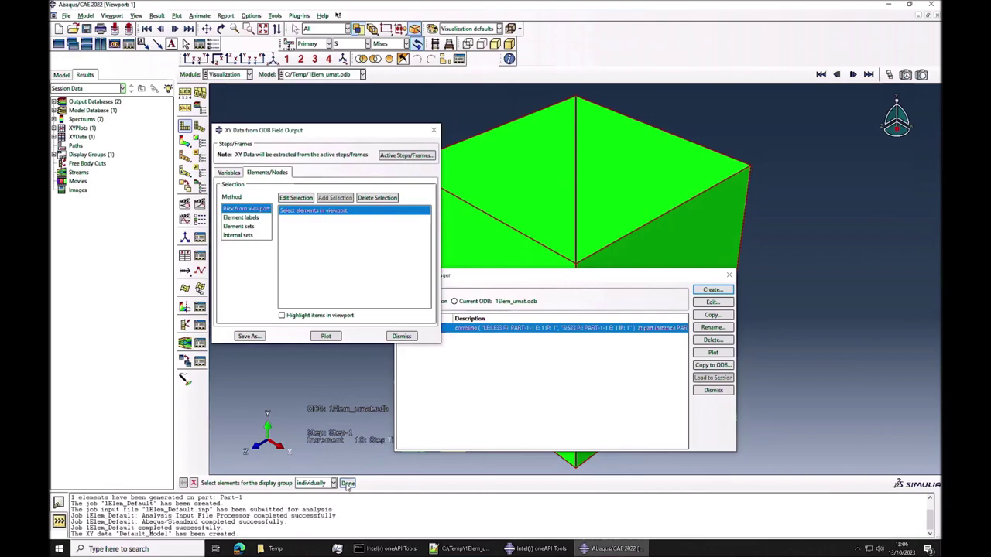
click(248, 336)
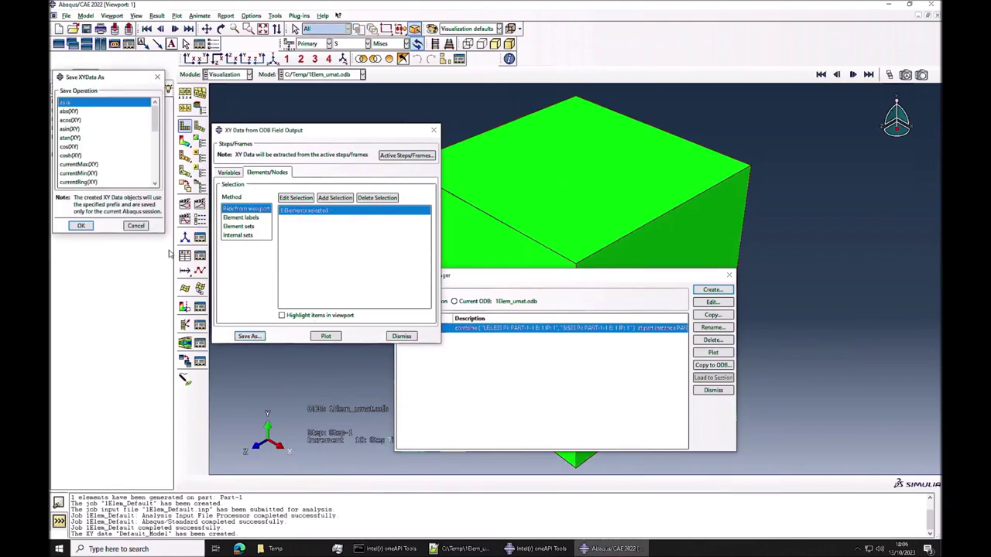
click(82, 226)
click(401, 336)
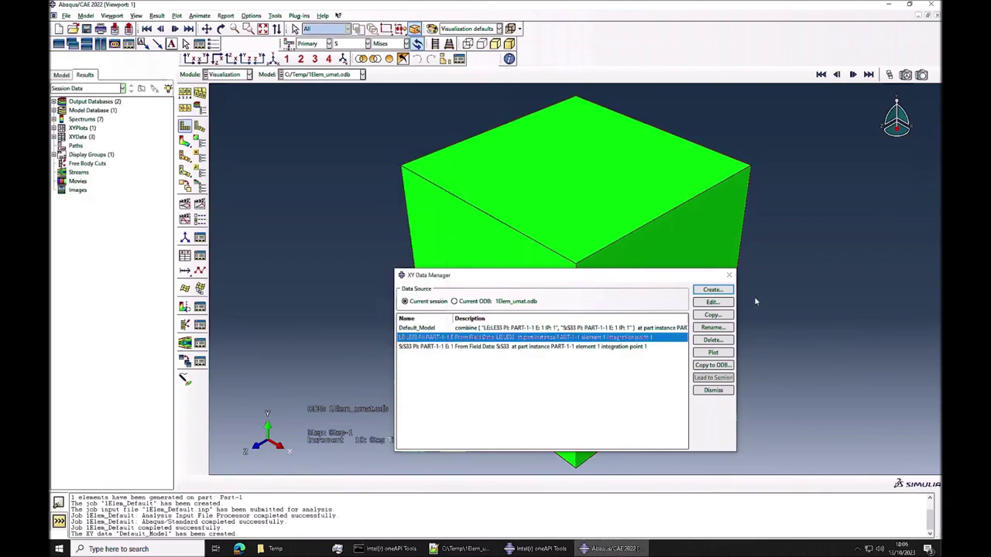
Step: Combine the LE33 strain and S33 stress data into one stress-strain curve and save it as Umat
click(713, 290)
click(579, 117)
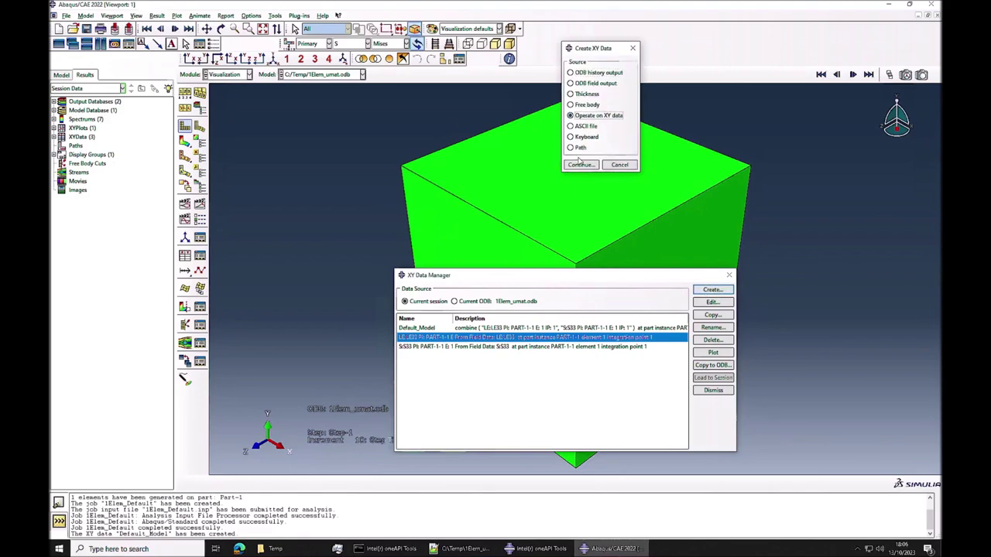
click(582, 162)
scroll(868, 309, down, 2)
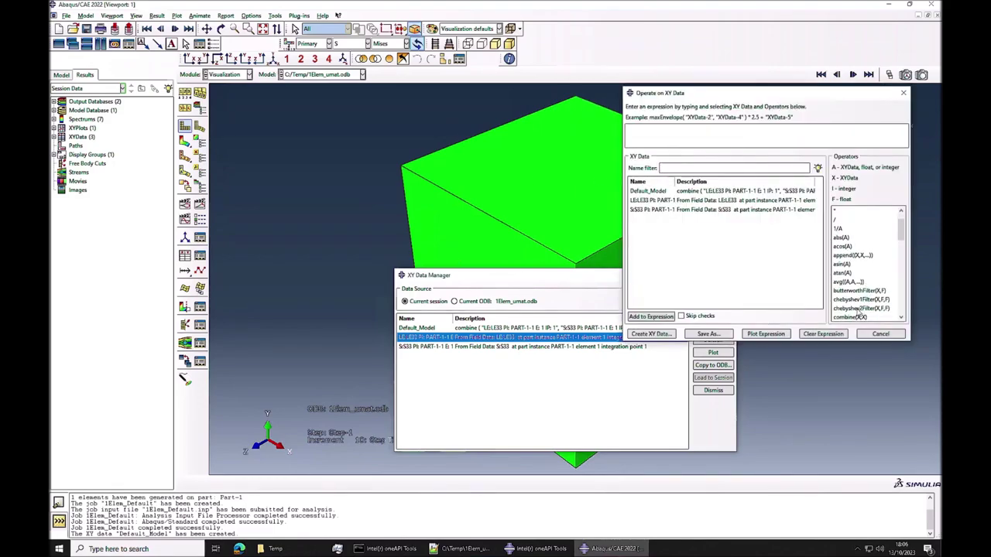
click(854, 316)
click(655, 201)
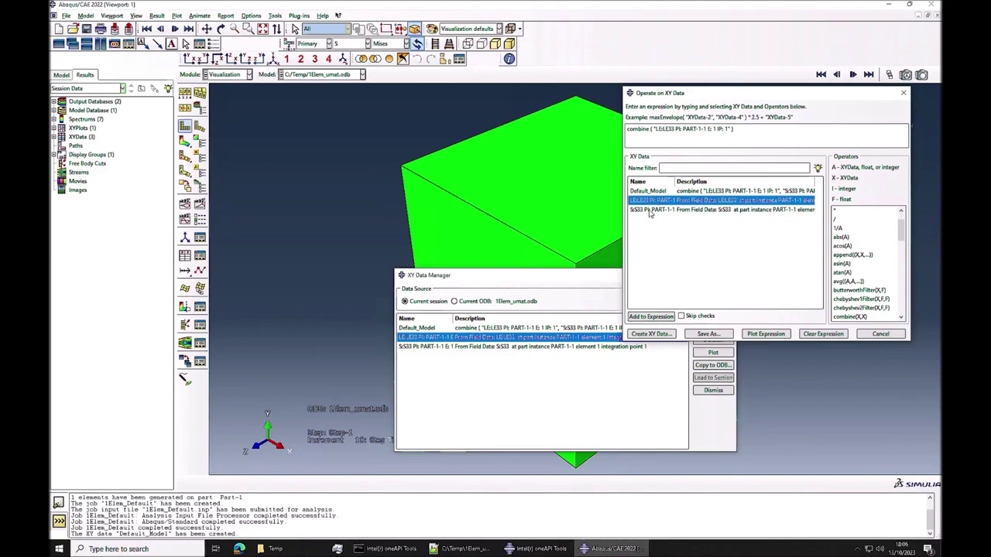
click(650, 210)
click(708, 334)
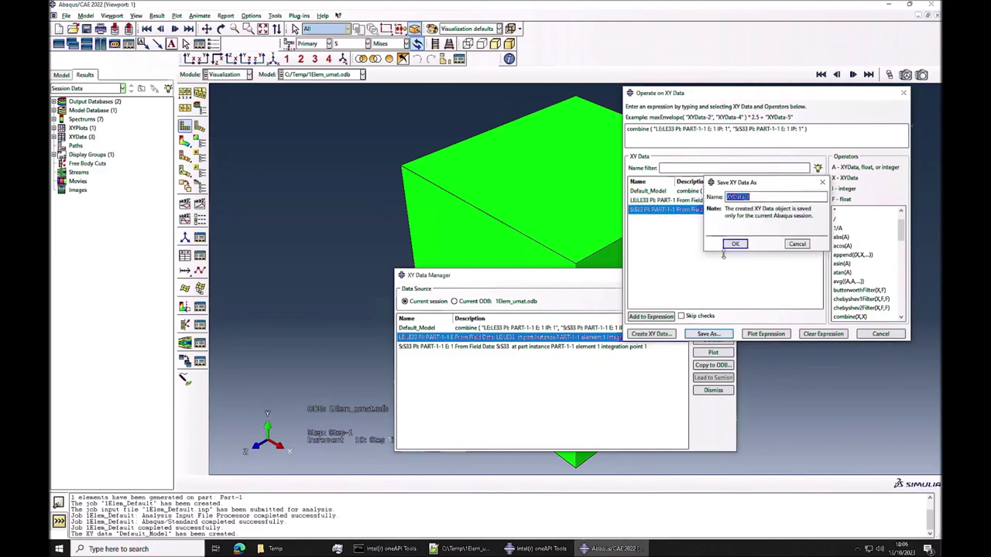
text(Umate)
key(BackSpace)
click(734, 244)
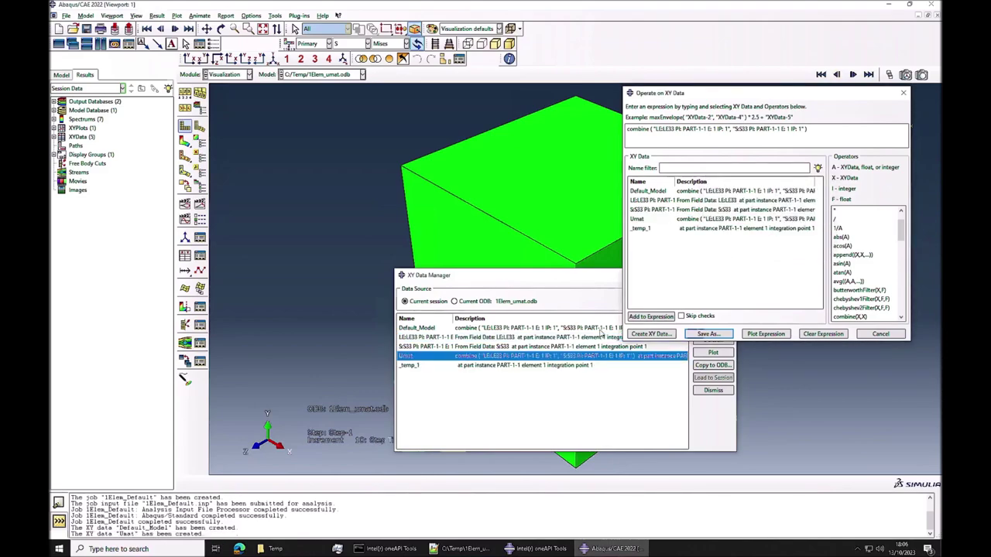
click(880, 334)
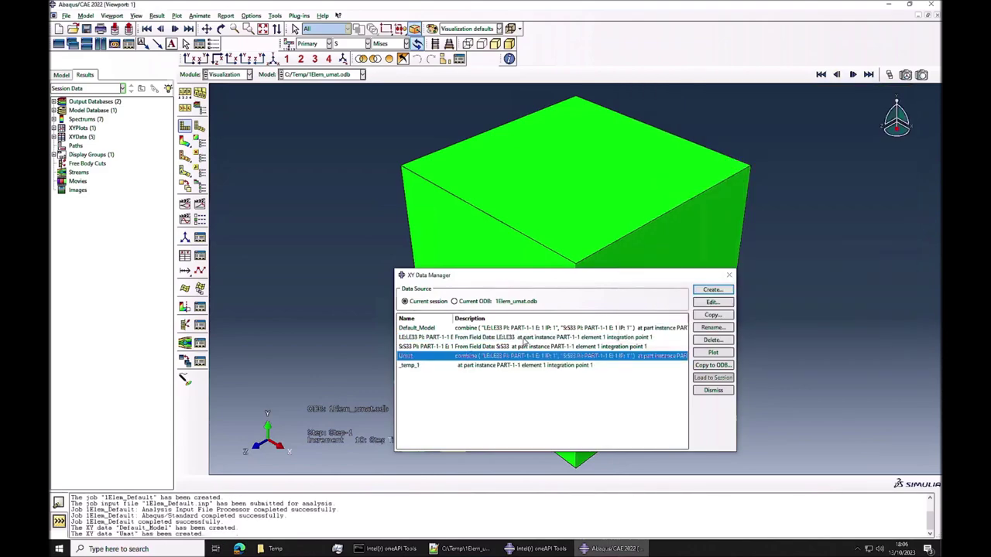
Step: Delete the LE33 and S33 data sets from the XY data of the current session
drag(524, 339, 523, 347)
click(713, 340)
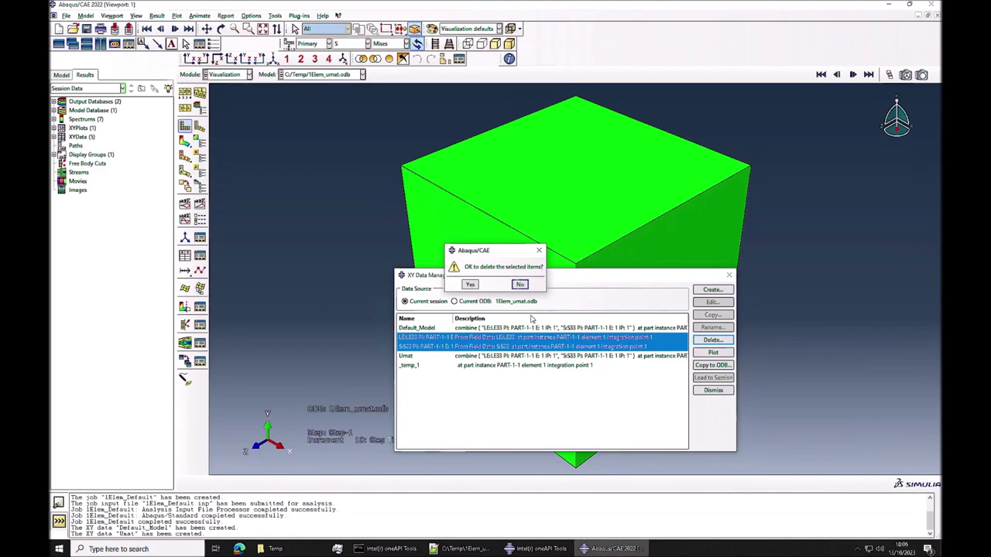
click(470, 285)
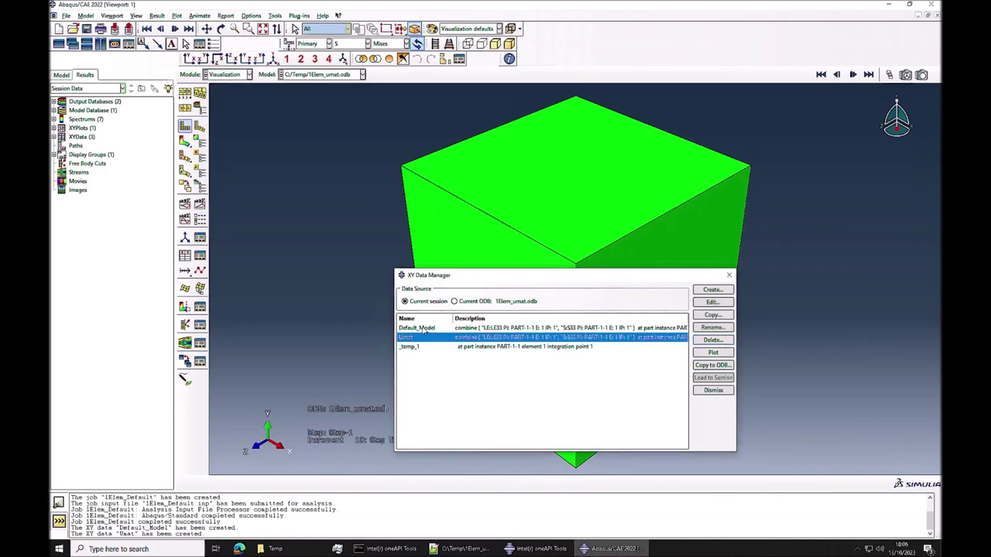
Step: Plot the Default_Model and Umat stress-strain curves together and move the XY Data Manager off the graph
shift+click(424, 331)
click(713, 352)
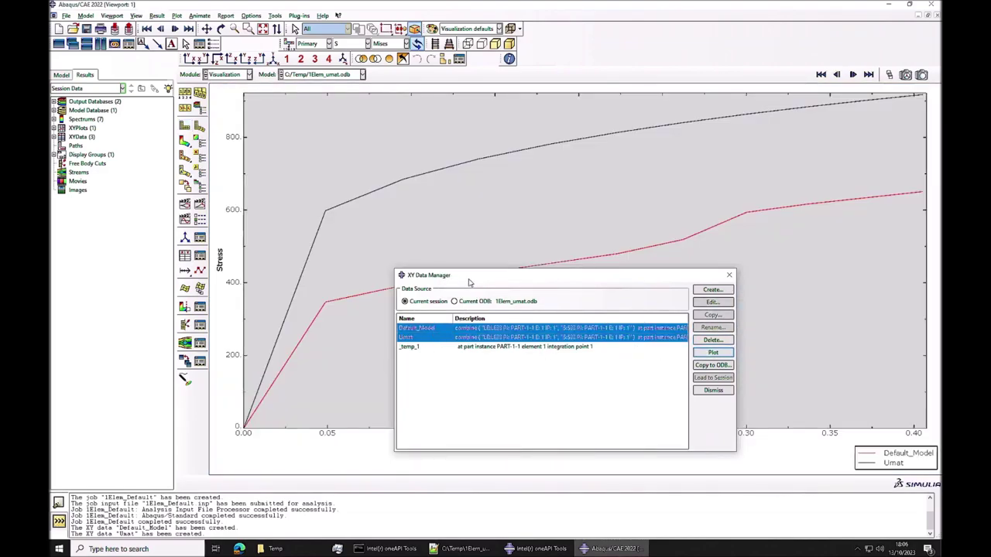
drag(468, 282, 525, 353)
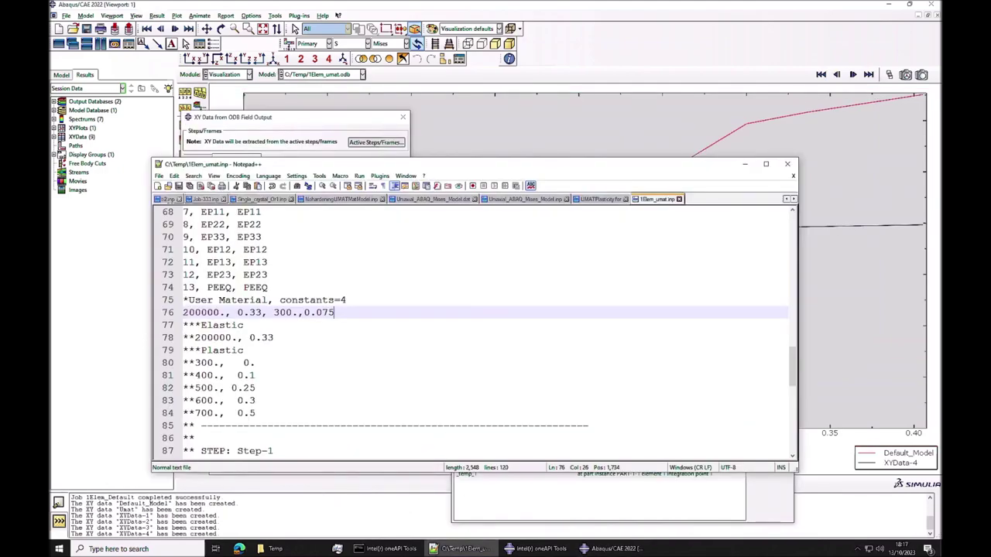
Step: Check the fourth user material constant, 0.075, in 1Elem_umat.inp and clear the view to compare the Default_Model and XYData-4 curves
key(shift+Left)
key(shift+Left)
key(shift+Left)
key(shift+Left)
key(shift+Left)
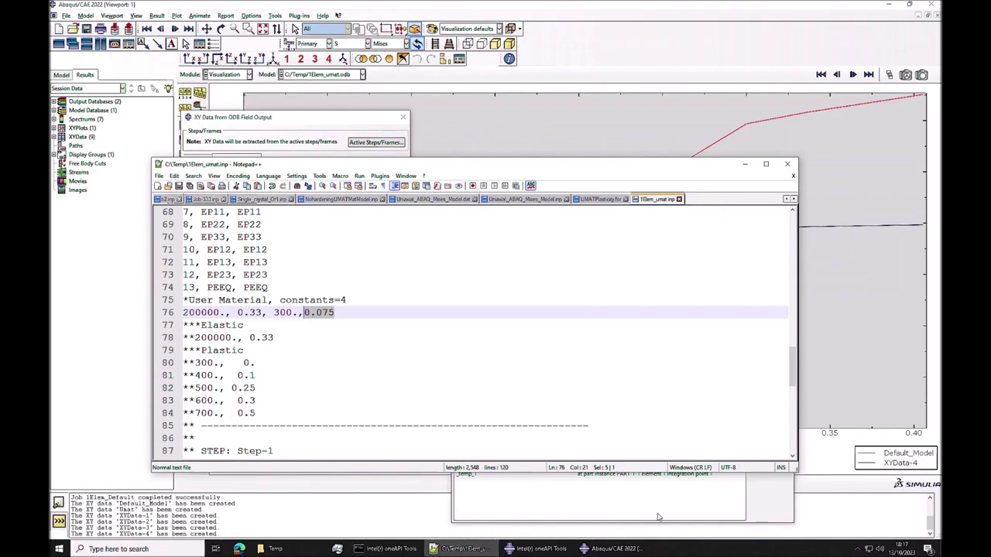
drag(683, 165, 653, 356)
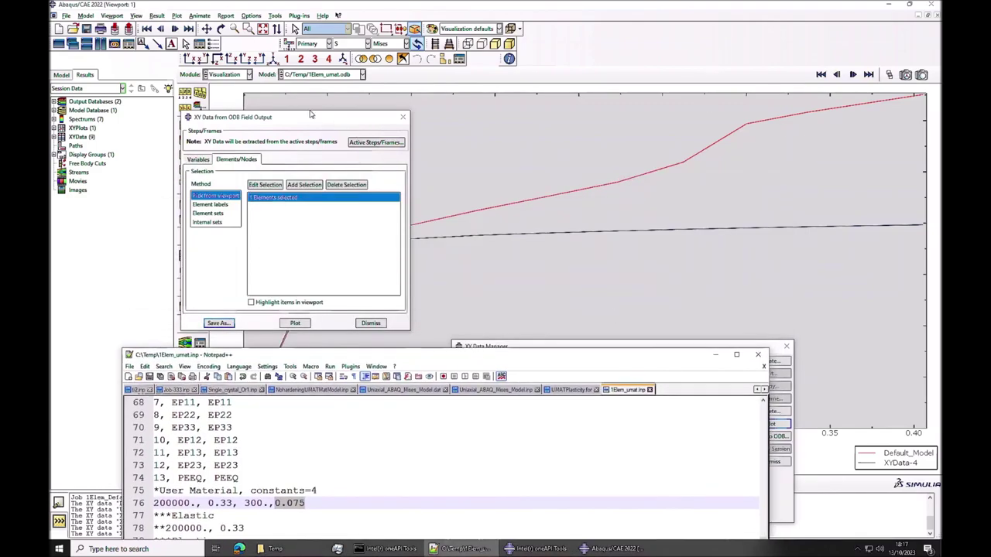
drag(311, 115, 189, 48)
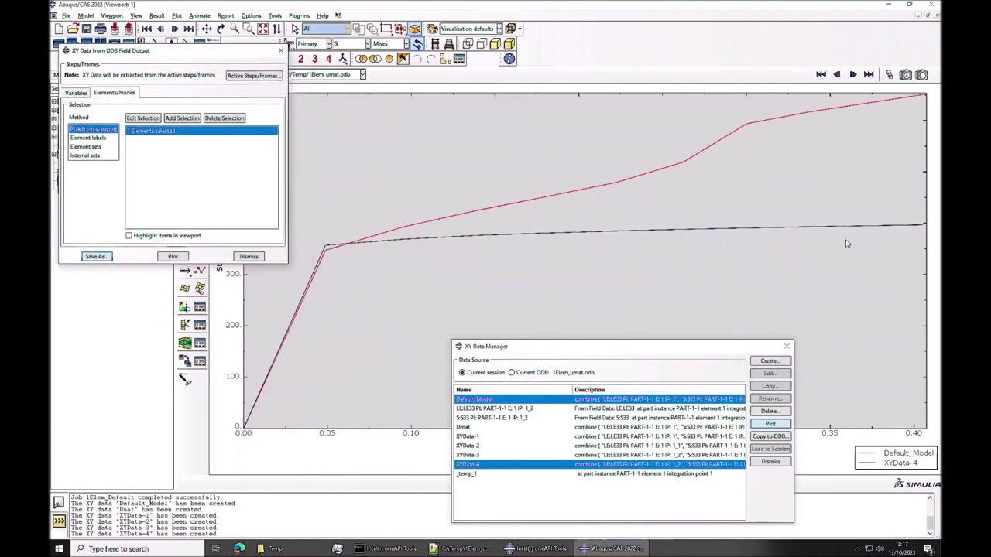
Step: Plot the XYData-1 to XYData-4 curves together to compare the UMAT runs
click(480, 457)
drag(478, 438, 477, 465)
click(770, 423)
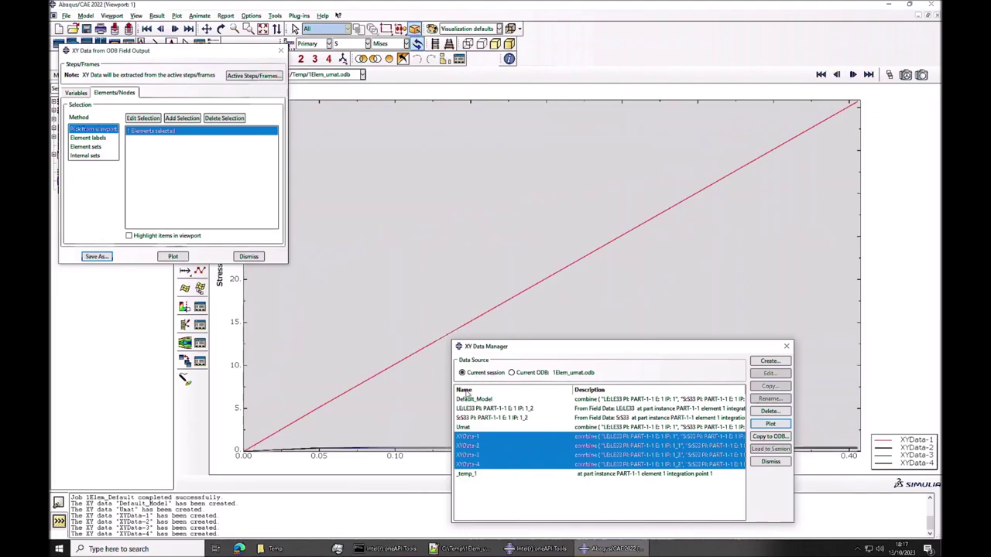
click(479, 456)
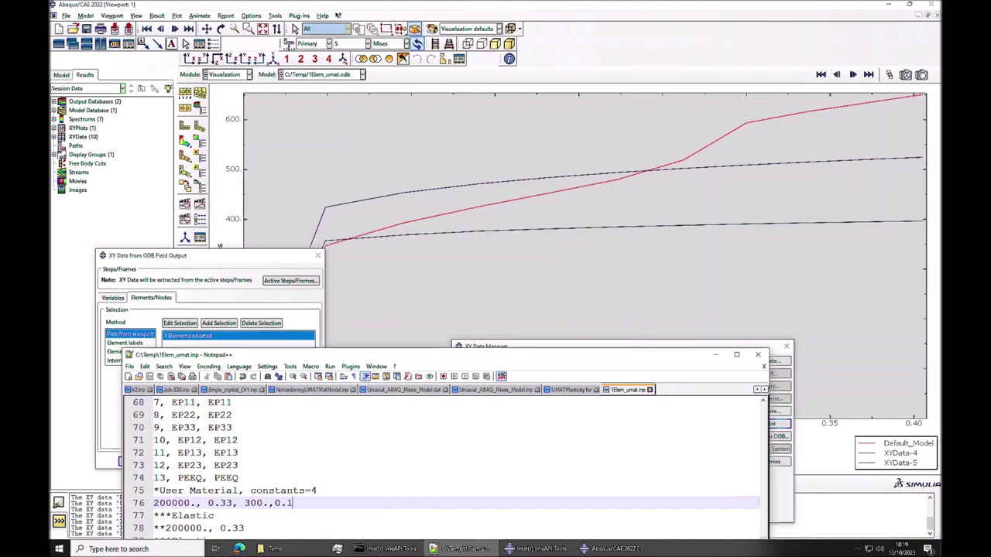
Step: Compare the user material constants in 1Elem_umat.inp with the plotted UMAT curves and the Default_Model reference, moving windows off the graph
drag(368, 358, 342, 277)
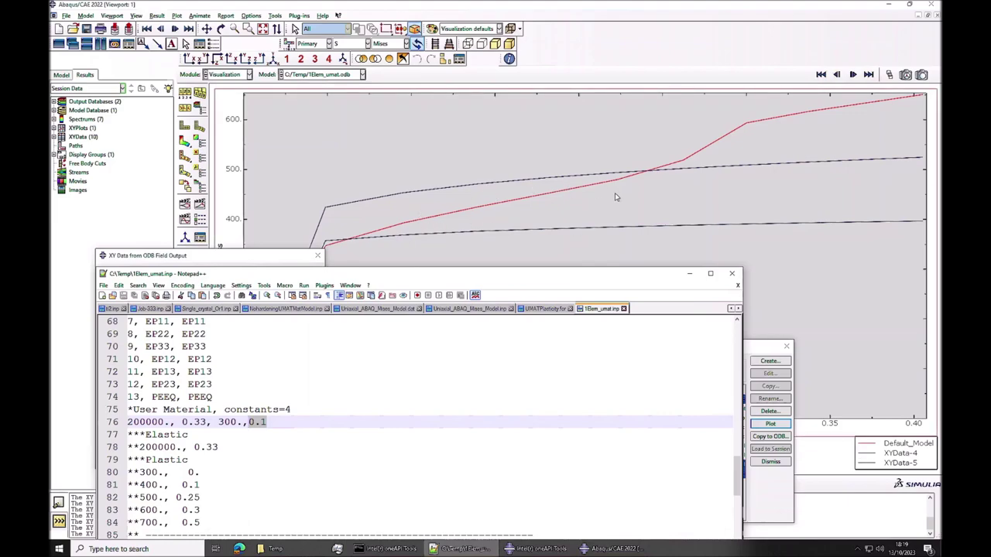
drag(539, 279, 544, 50)
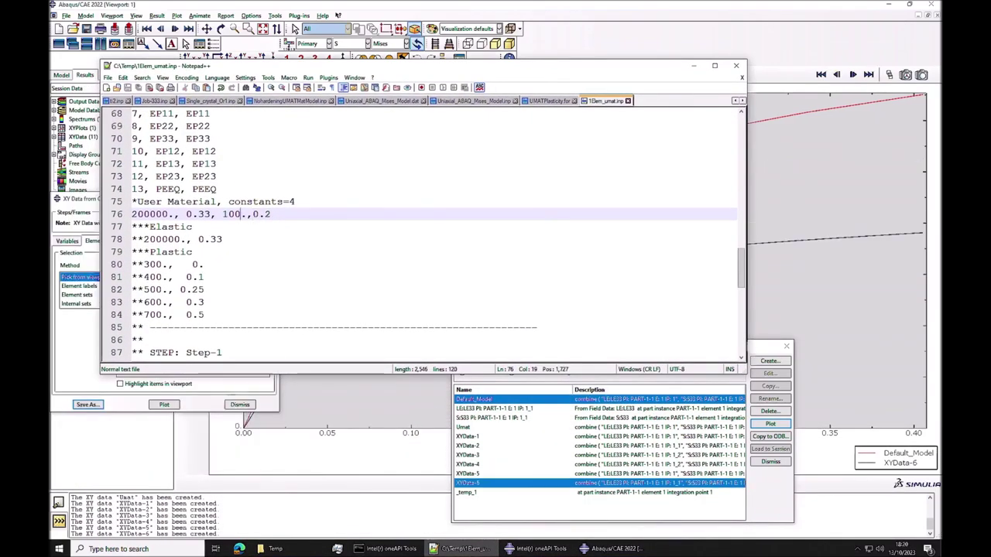
drag(387, 68, 663, 164)
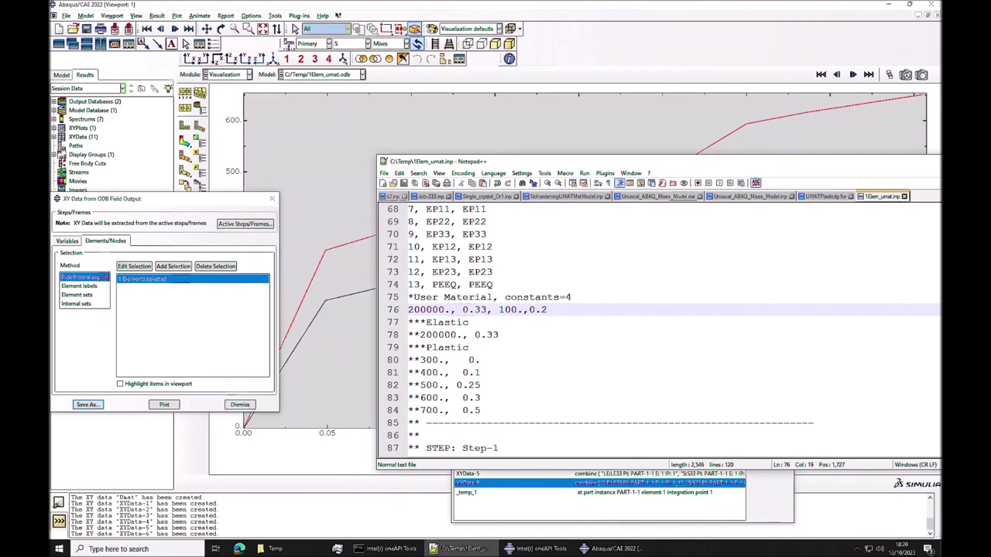
click(218, 205)
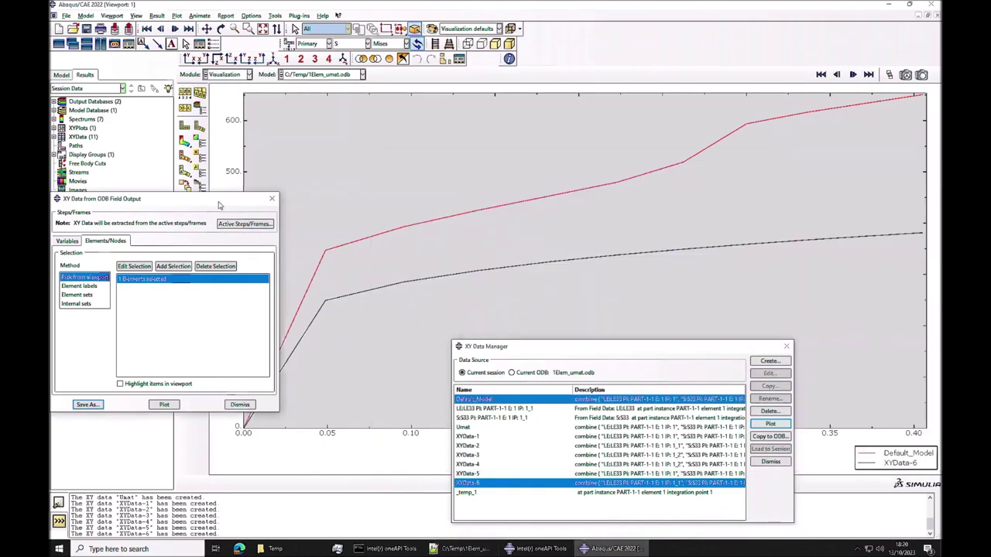
drag(218, 205, 212, 200)
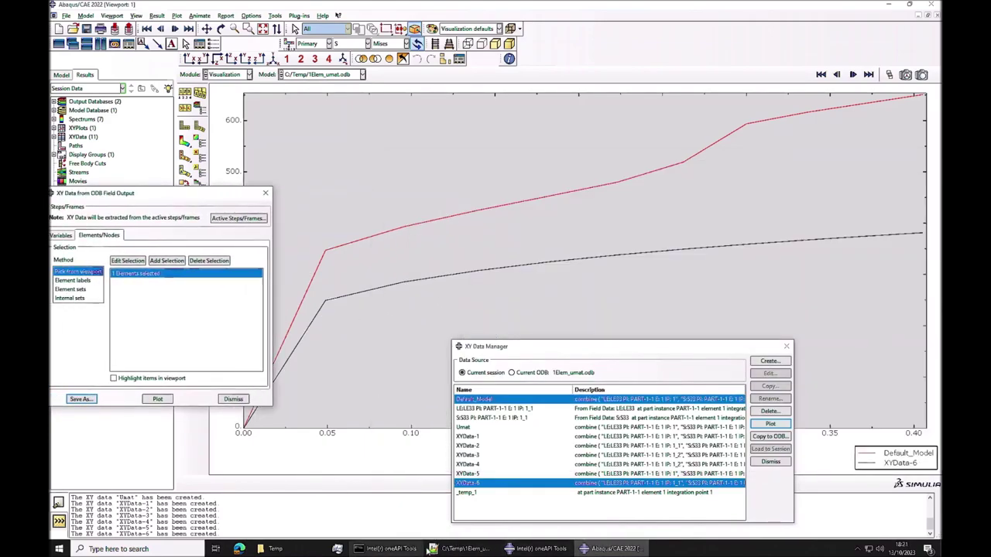
Step: Switch to Notepad++, set the third user material constant in 1Elem_umat.inp to 150. and save the file
key(alt+Tab)
key(shift+Right)
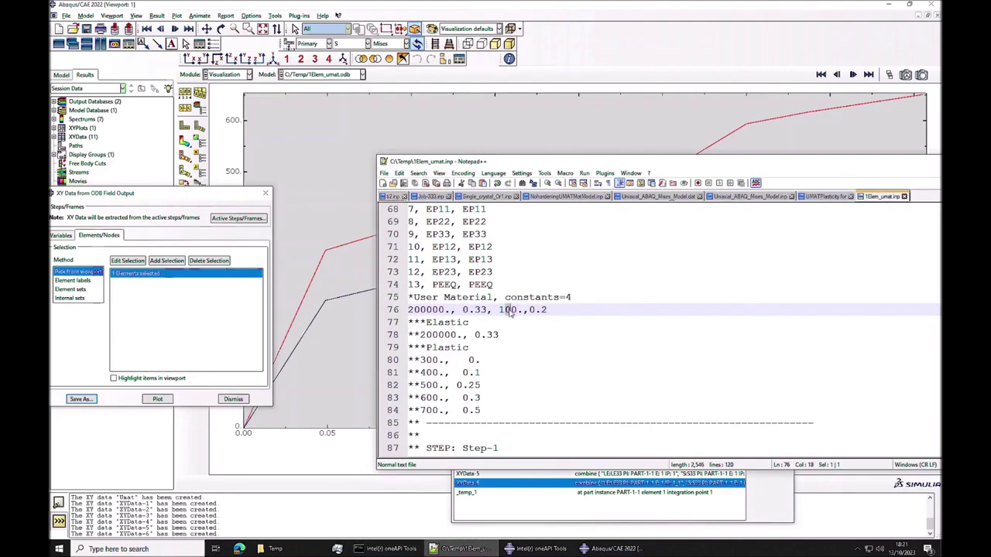
text(5)
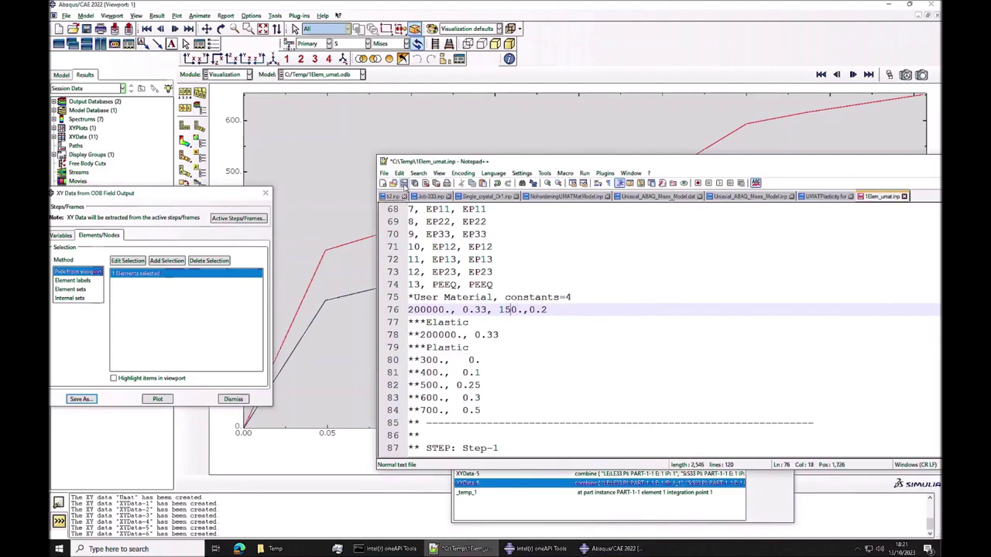
key(ctrl+s)
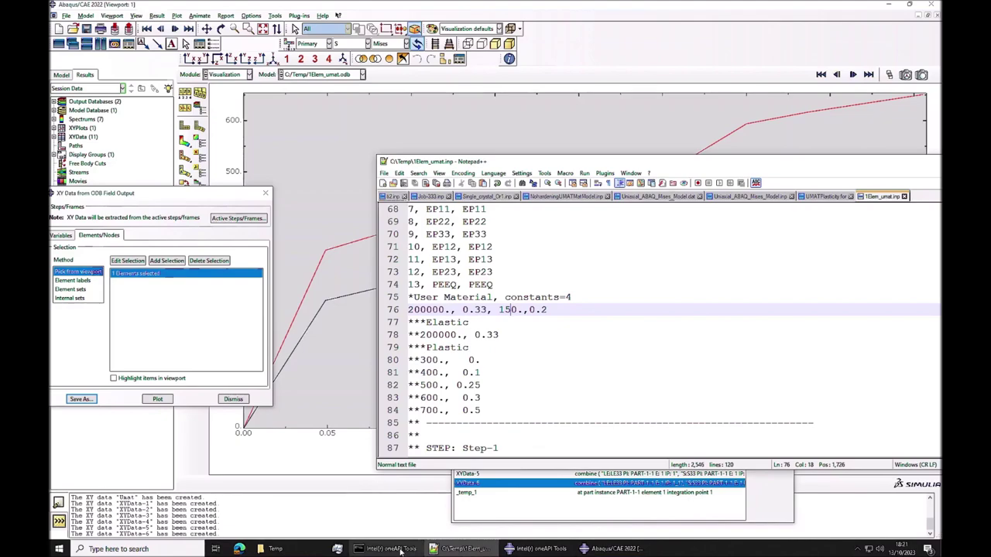
Step: In the Intel oneAPI command window, rerun job 1Elem_umat with UMATPlasticity.for in double precision, interactively, and overwrite the old job files
click(391, 549)
key(Up)
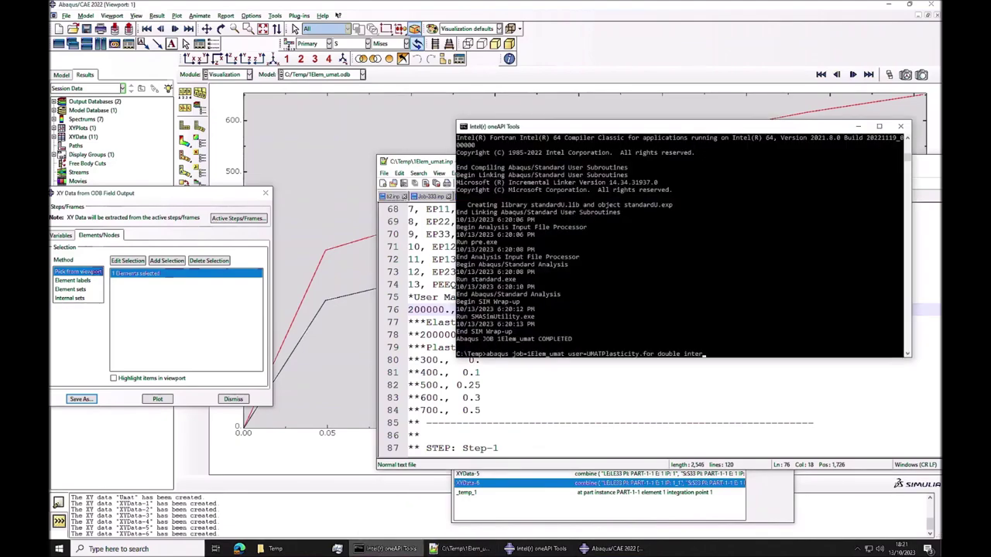
key(Return)
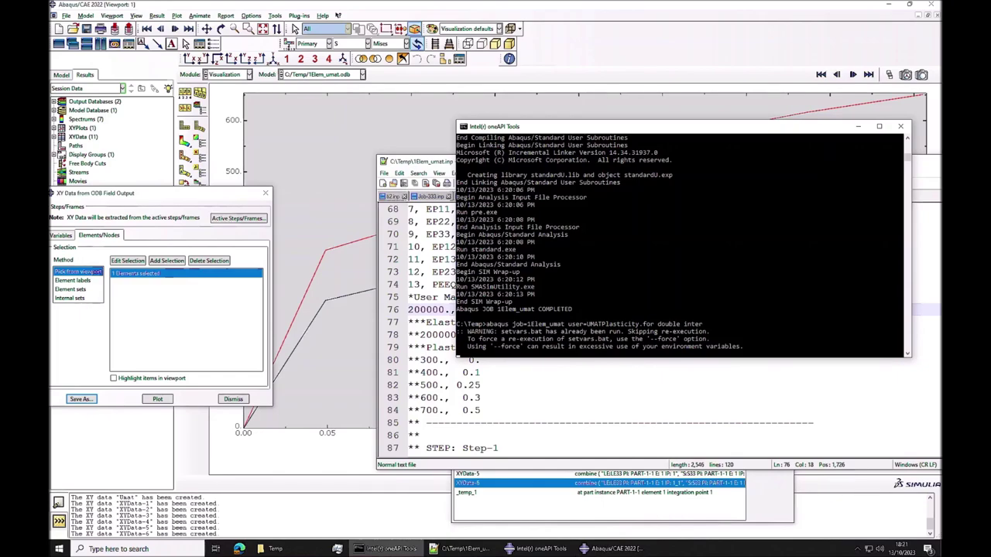
text(y)
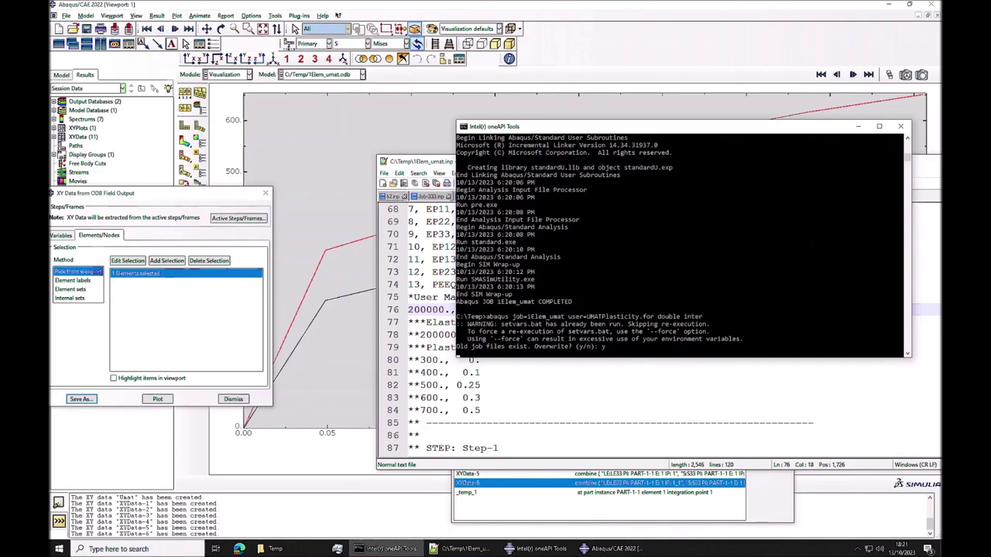